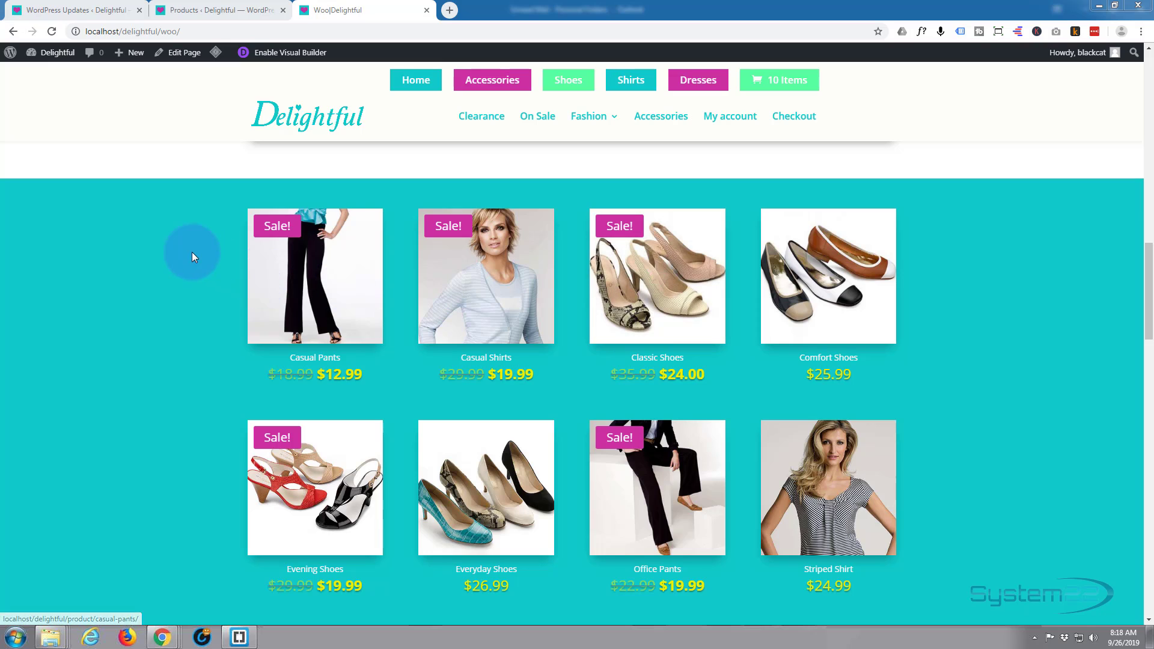
Step: Enable the Visual Builder and insert a regular section with a single-column row directly above the SALE banner
{"action": "left_click", "coordinate": [278, 54]}
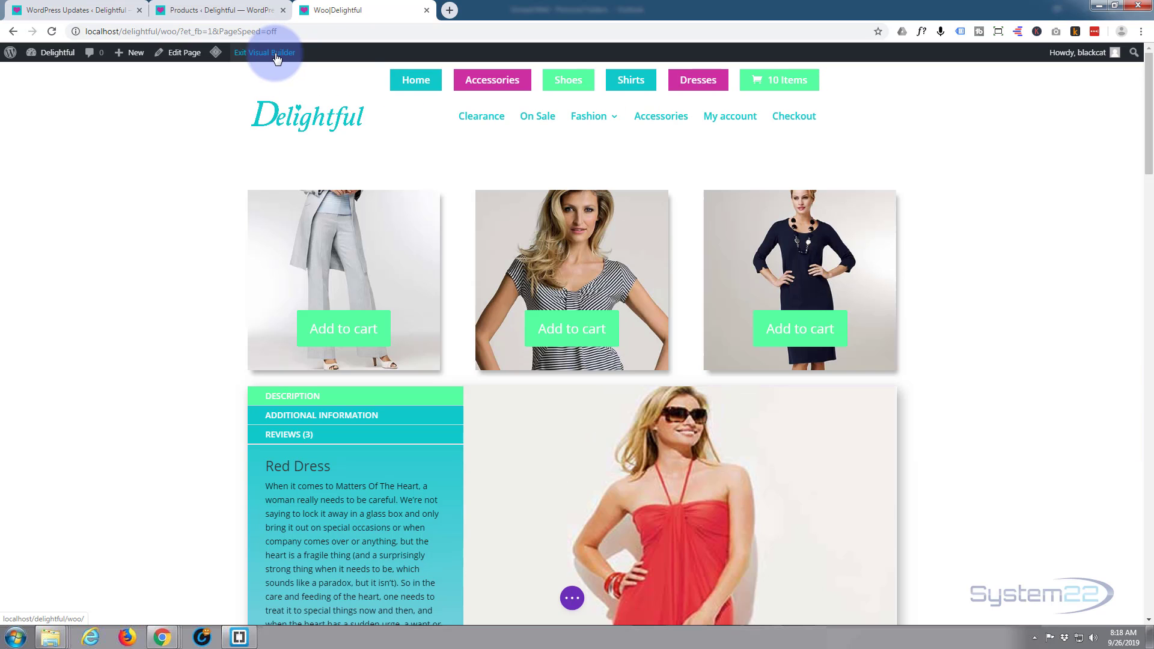
{"action": "scroll", "coordinate": [227, 173], "scroll_direction": "down", "scroll_amount": 6}
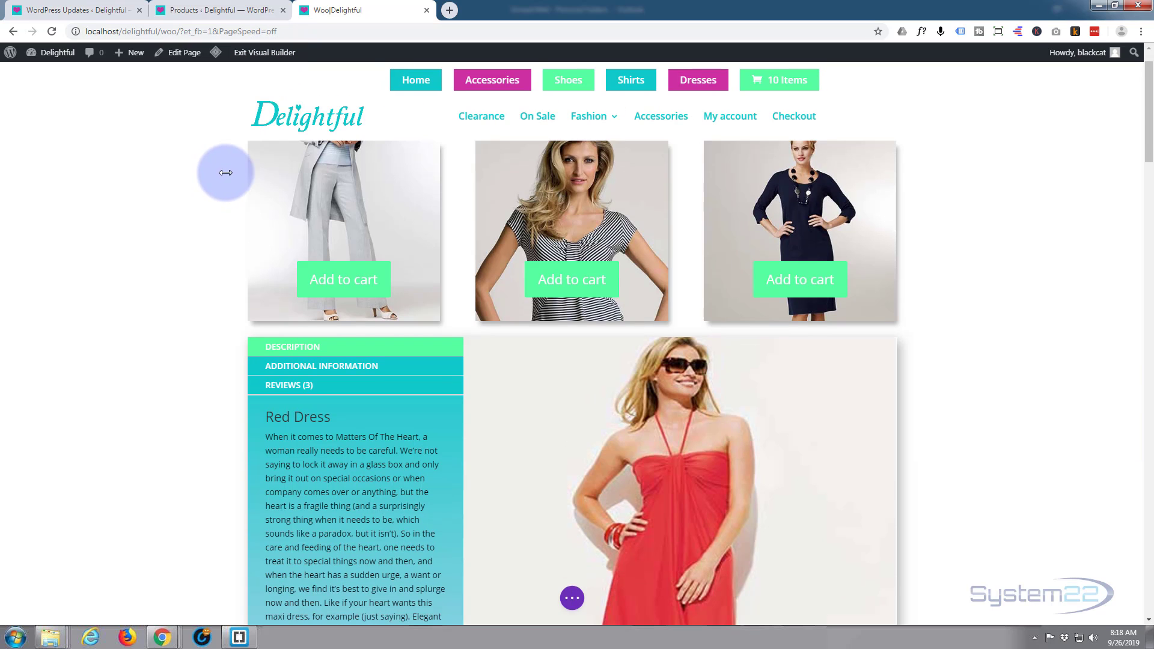
{"action": "scroll", "coordinate": [226, 172], "scroll_direction": "down", "scroll_amount": 12}
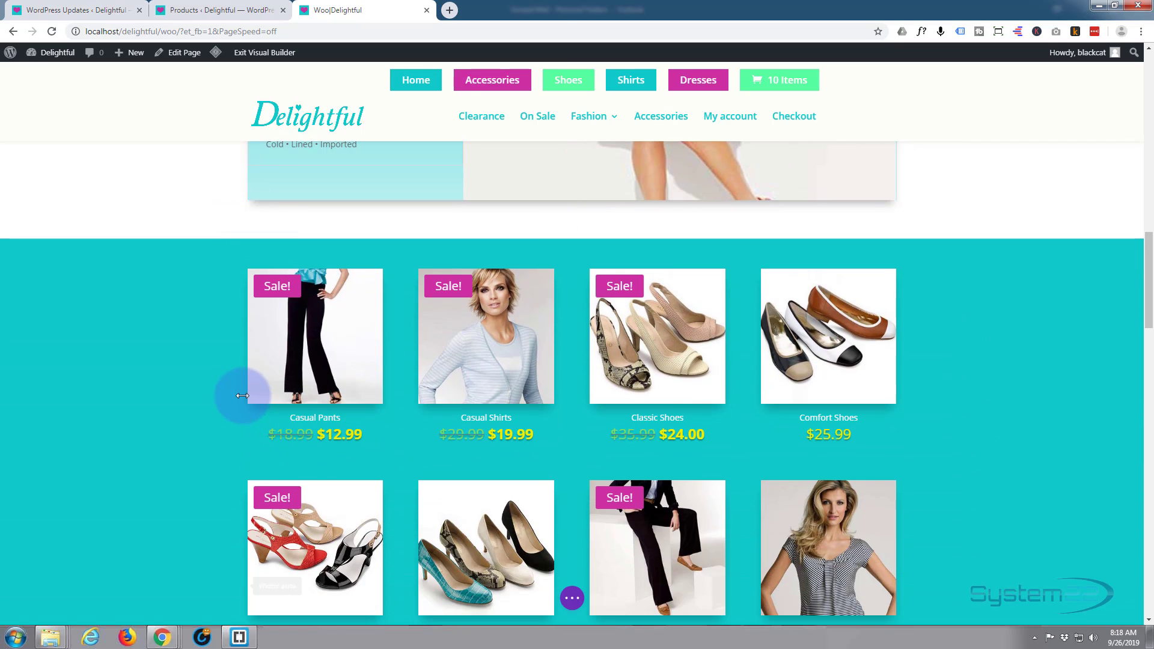
{"action": "scroll", "coordinate": [240, 393], "scroll_direction": "down", "scroll_amount": 7}
{"action": "scroll", "coordinate": [242, 394], "scroll_direction": "down", "scroll_amount": 8}
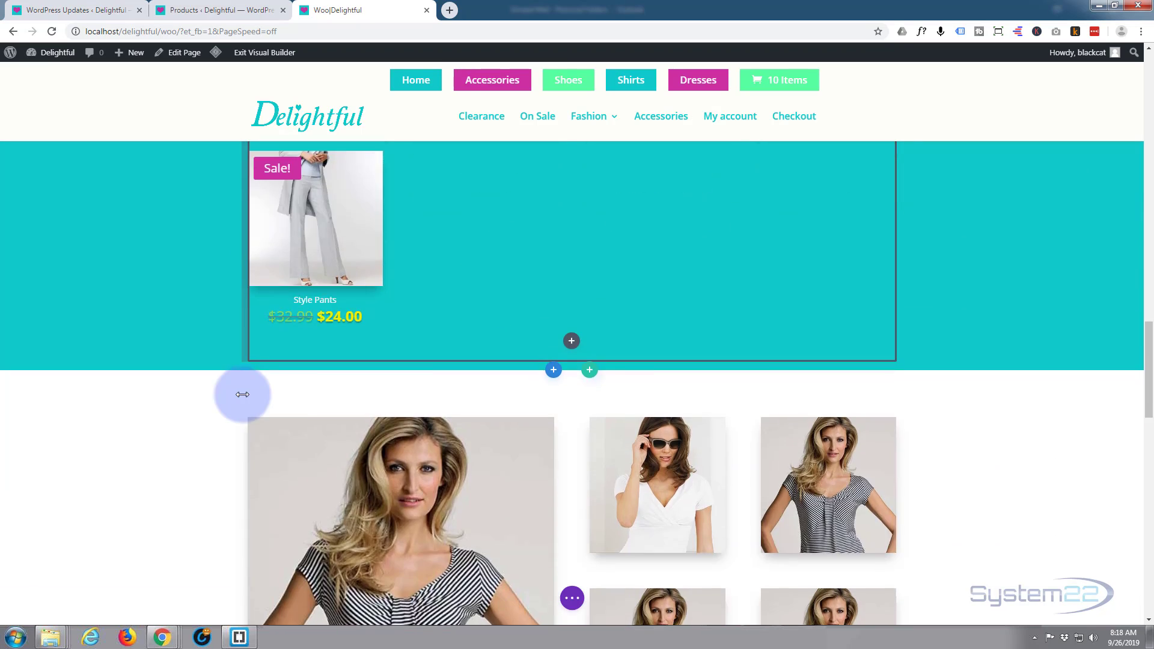
{"action": "scroll", "coordinate": [242, 395], "scroll_direction": "down", "scroll_amount": 1}
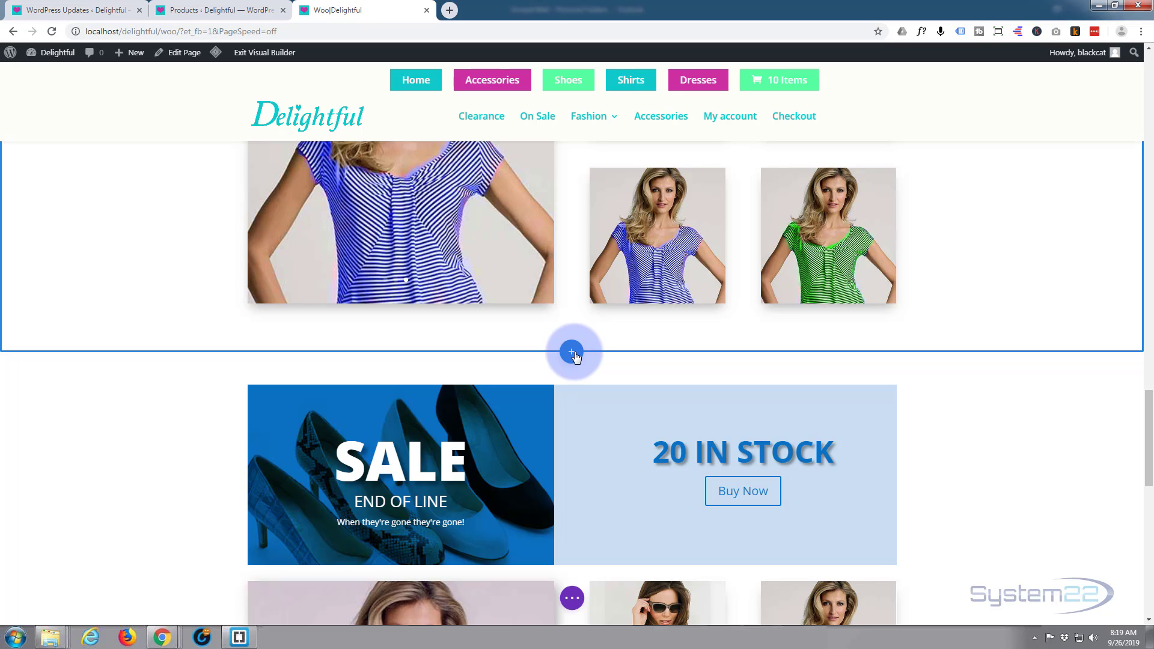
{"action": "left_click", "coordinate": [571, 354]}
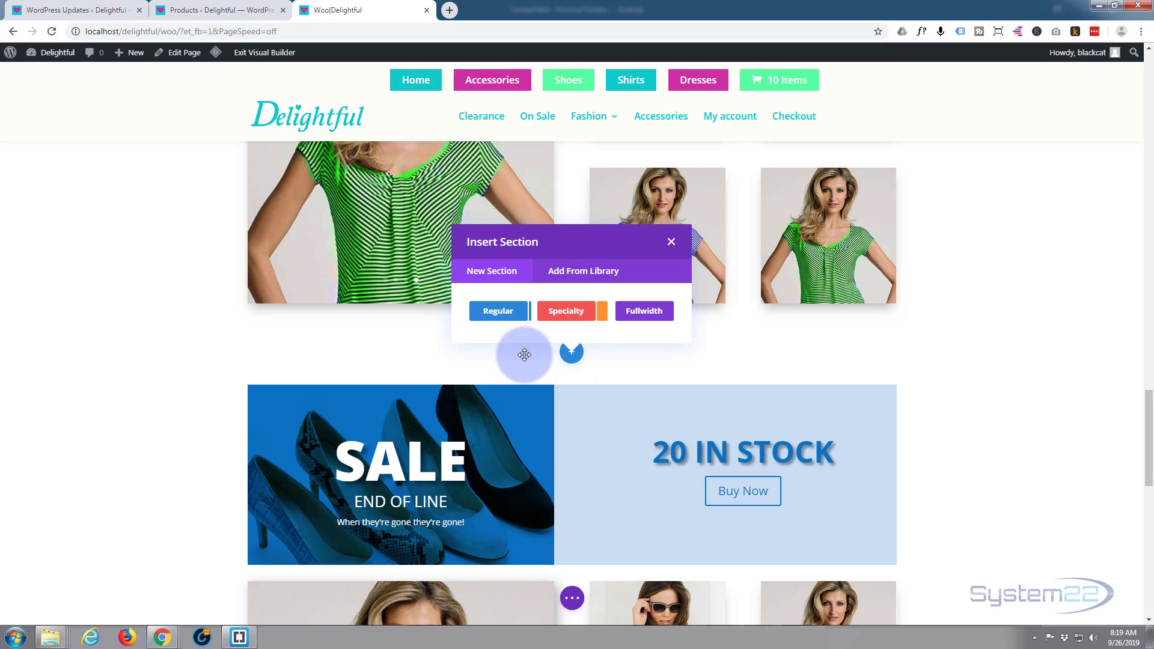
{"action": "left_click", "coordinate": [496, 311]}
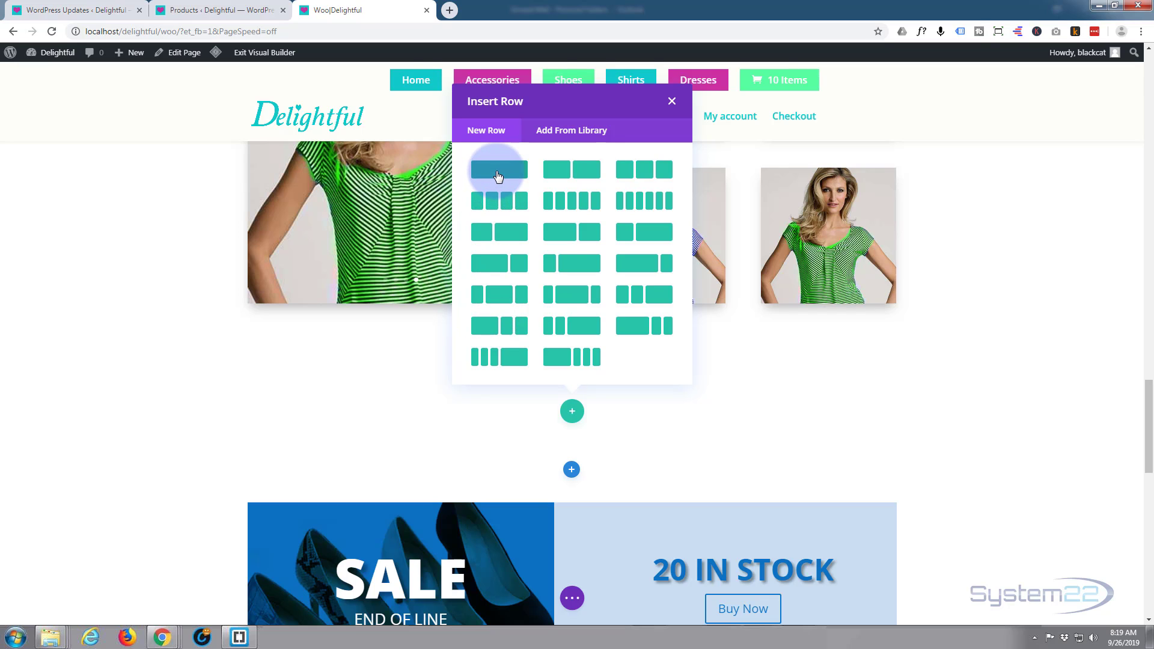
{"action": "left_click", "coordinate": [498, 170]}
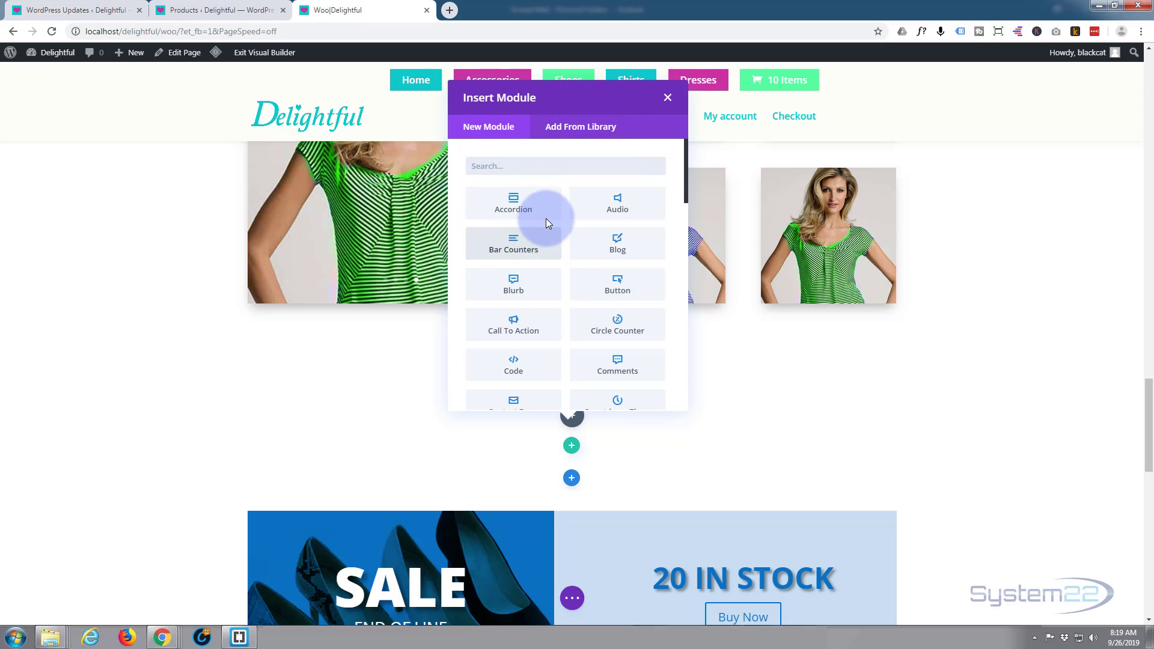
Step: Look through the modules available for the new row, including the Woo modules, and close the list without inserting one
{"action": "scroll", "coordinate": [549, 219], "scroll_direction": "down", "scroll_amount": 3}
{"action": "scroll", "coordinate": [550, 219], "scroll_direction": "down", "scroll_amount": 12}
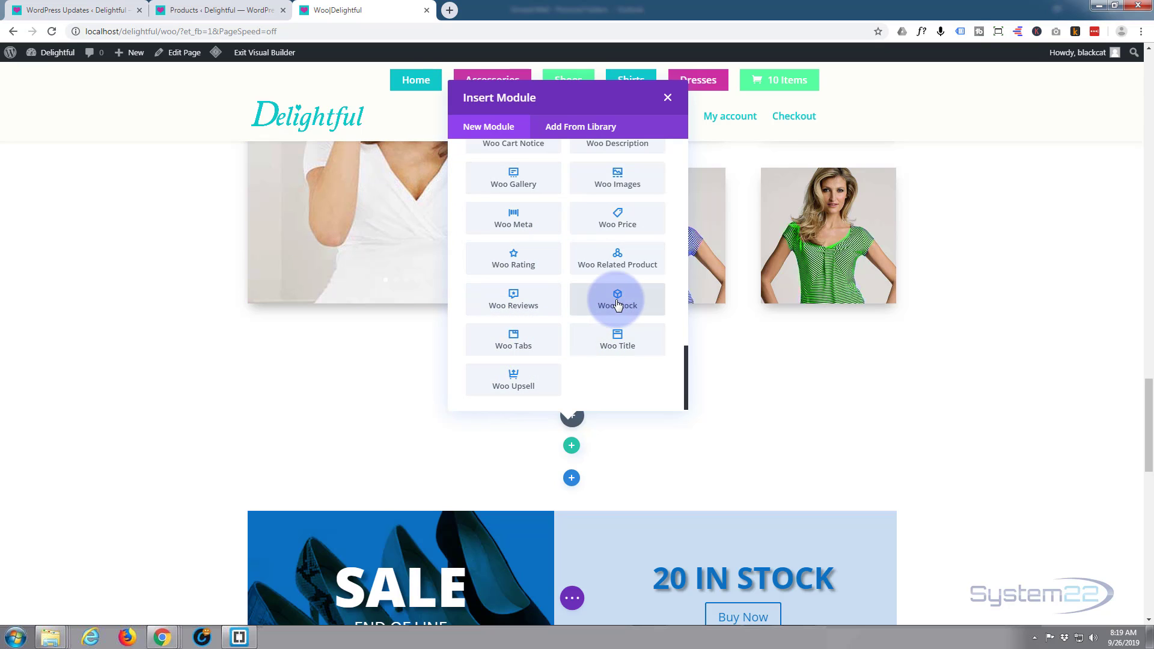
{"action": "scroll", "coordinate": [607, 316], "scroll_direction": "up", "scroll_amount": 1}
{"action": "scroll", "coordinate": [607, 317], "scroll_direction": "up", "scroll_amount": 4}
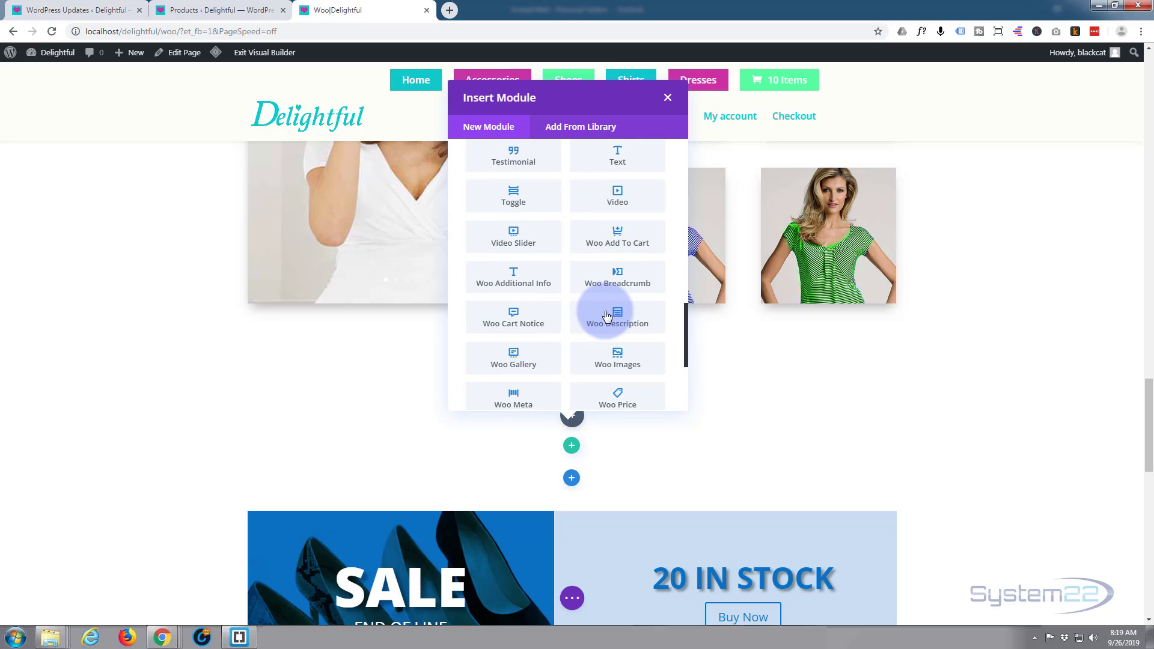
{"action": "scroll", "coordinate": [606, 317], "scroll_direction": "up", "scroll_amount": 3}
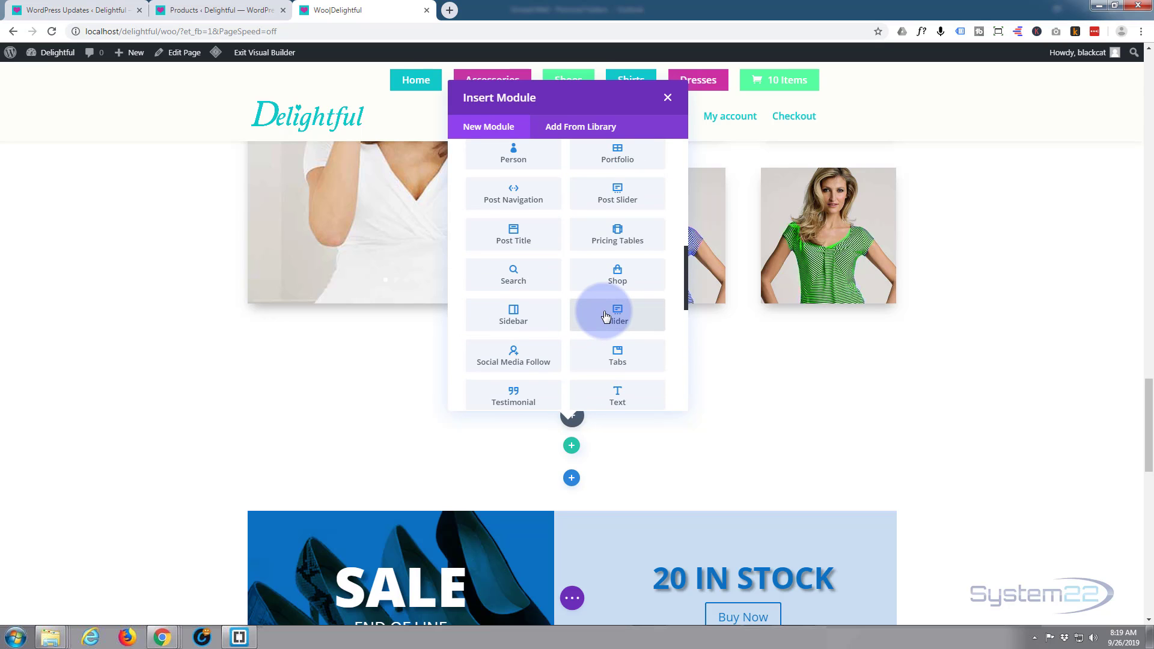
{"action": "scroll", "coordinate": [605, 315], "scroll_direction": "up", "scroll_amount": 1}
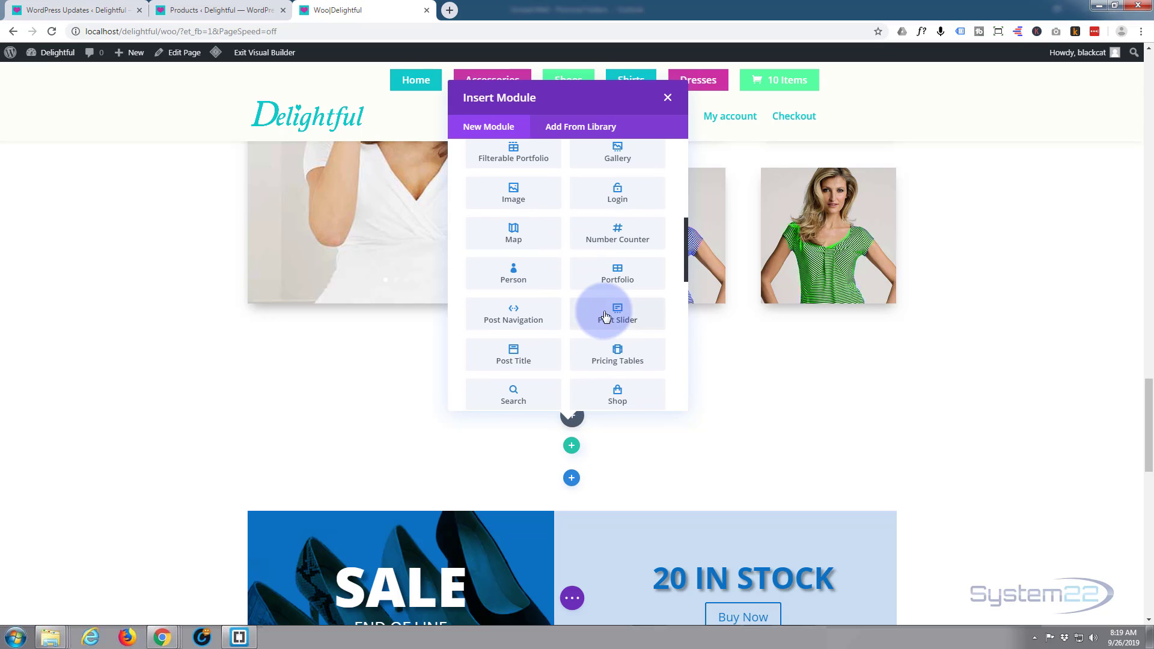
{"action": "left_click", "coordinate": [667, 98]}
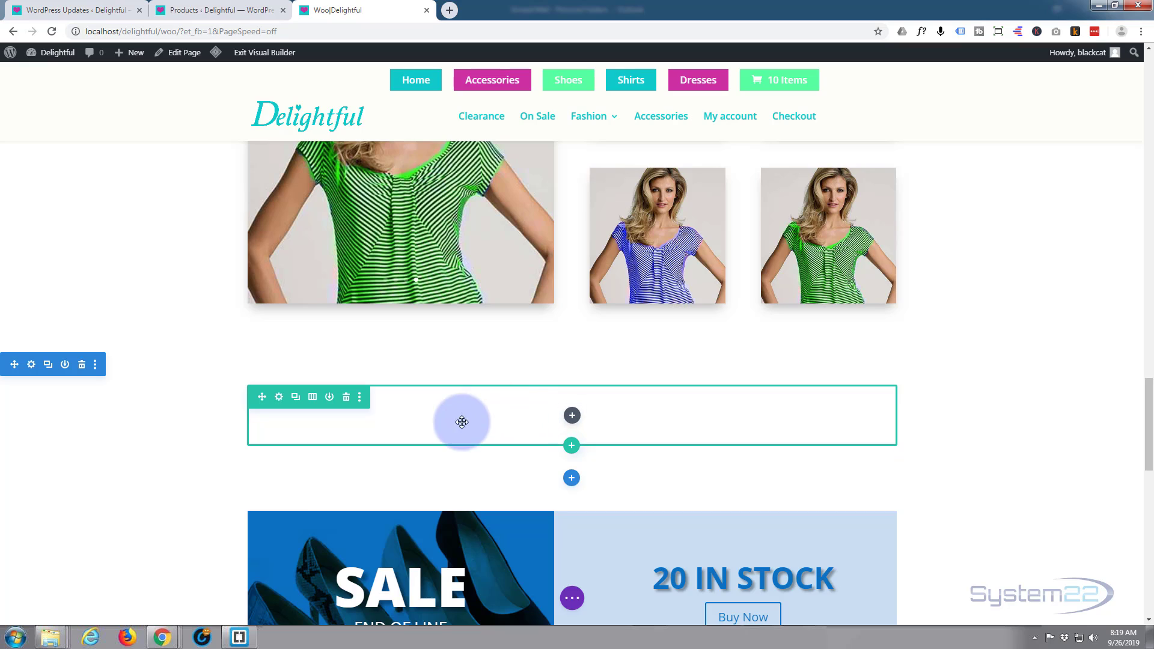
Step: Set the new section's background color to #10caca and save the section settings
{"action": "left_click", "coordinate": [32, 367]}
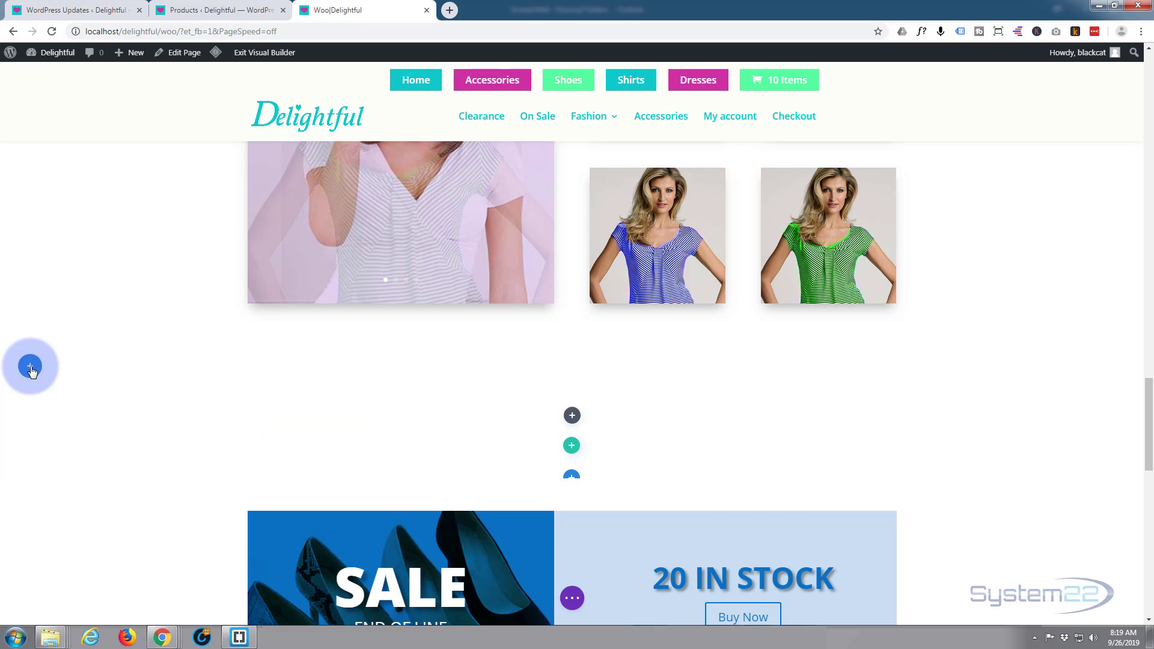
{"action": "scroll", "coordinate": [78, 229], "scroll_direction": "up", "scroll_amount": 7}
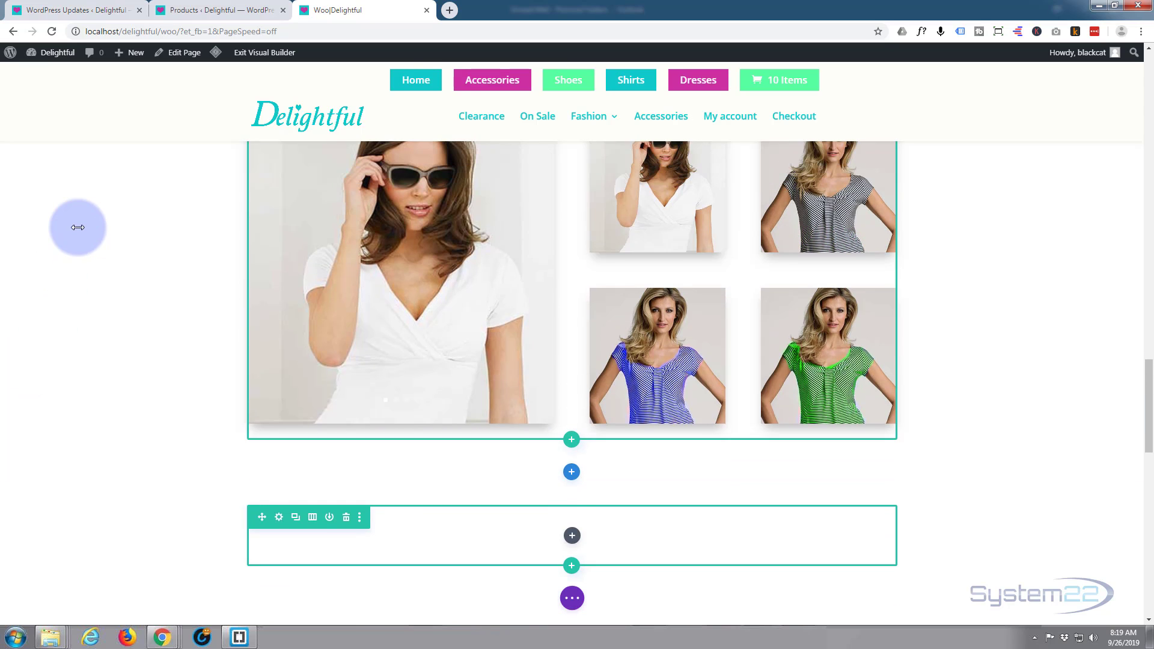
{"action": "scroll", "coordinate": [78, 227], "scroll_direction": "down", "scroll_amount": 9}
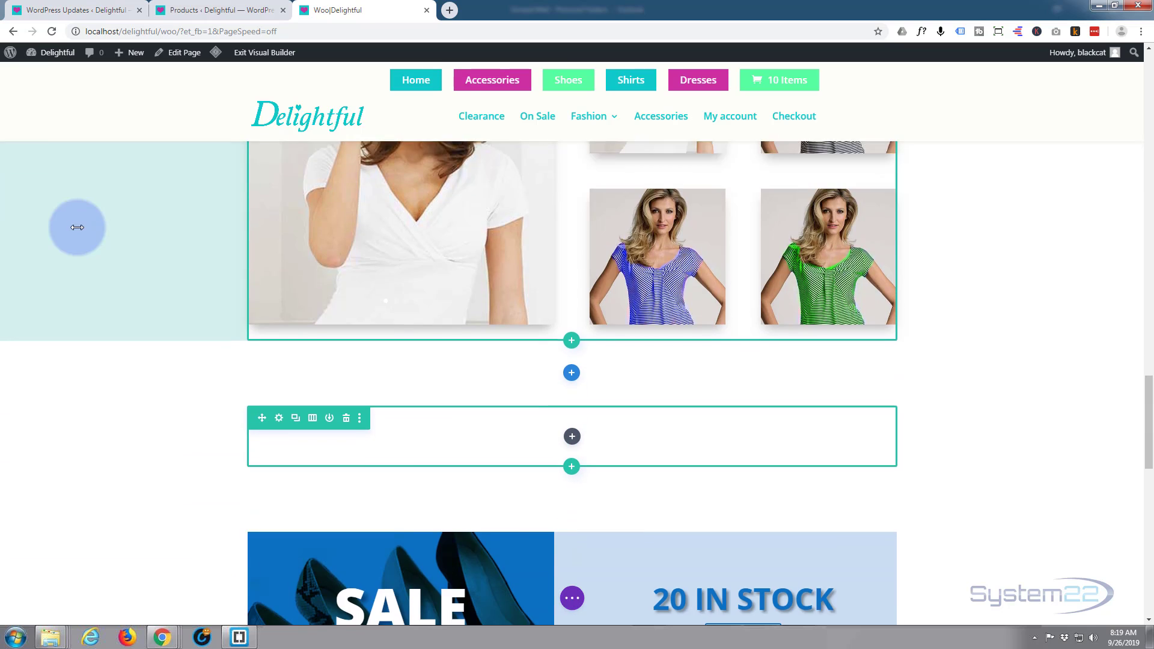
{"action": "scroll", "coordinate": [72, 253], "scroll_direction": "up", "scroll_amount": 2}
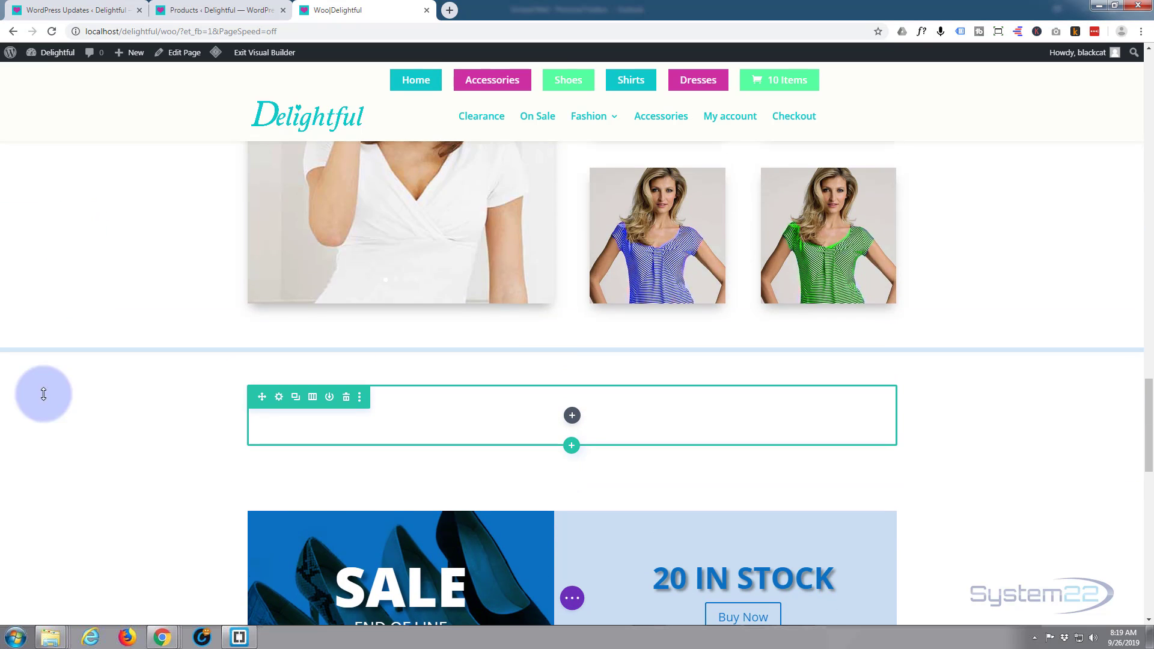
{"action": "left_click", "coordinate": [30, 365]}
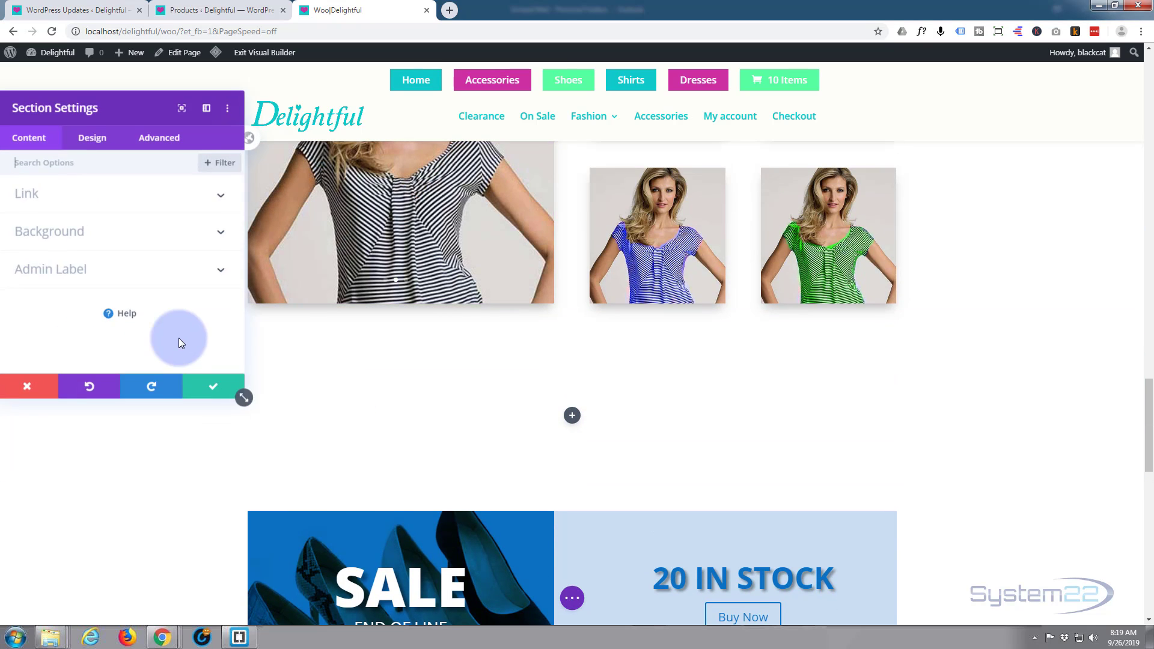
{"action": "left_click", "coordinate": [113, 234]}
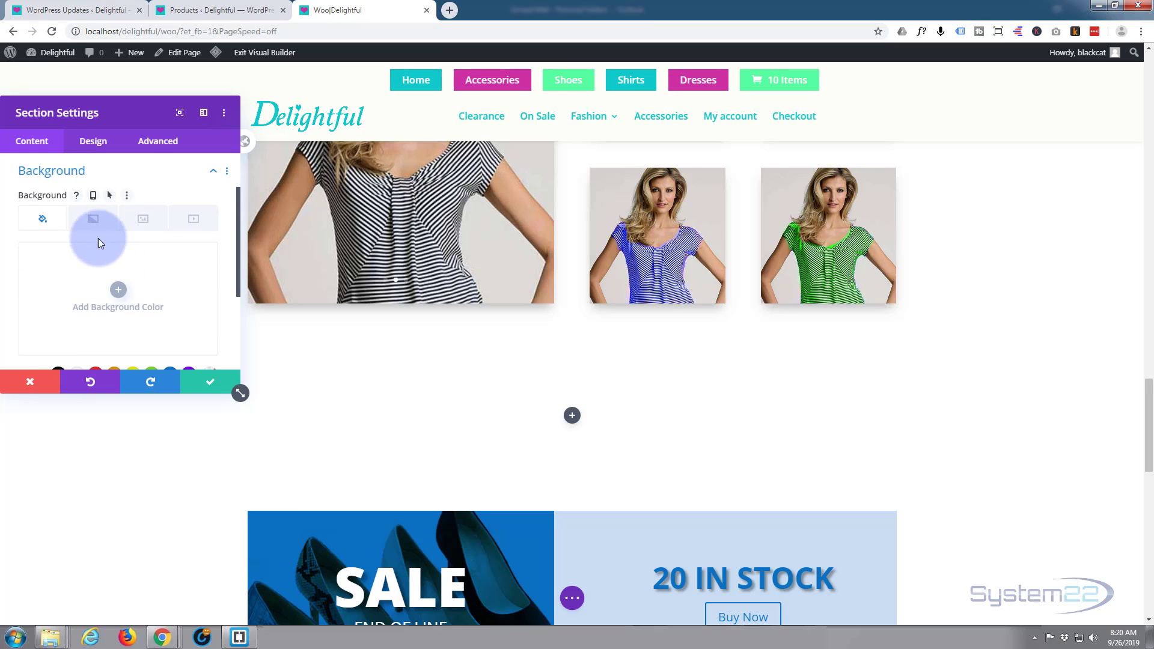
{"action": "left_click", "coordinate": [39, 220]}
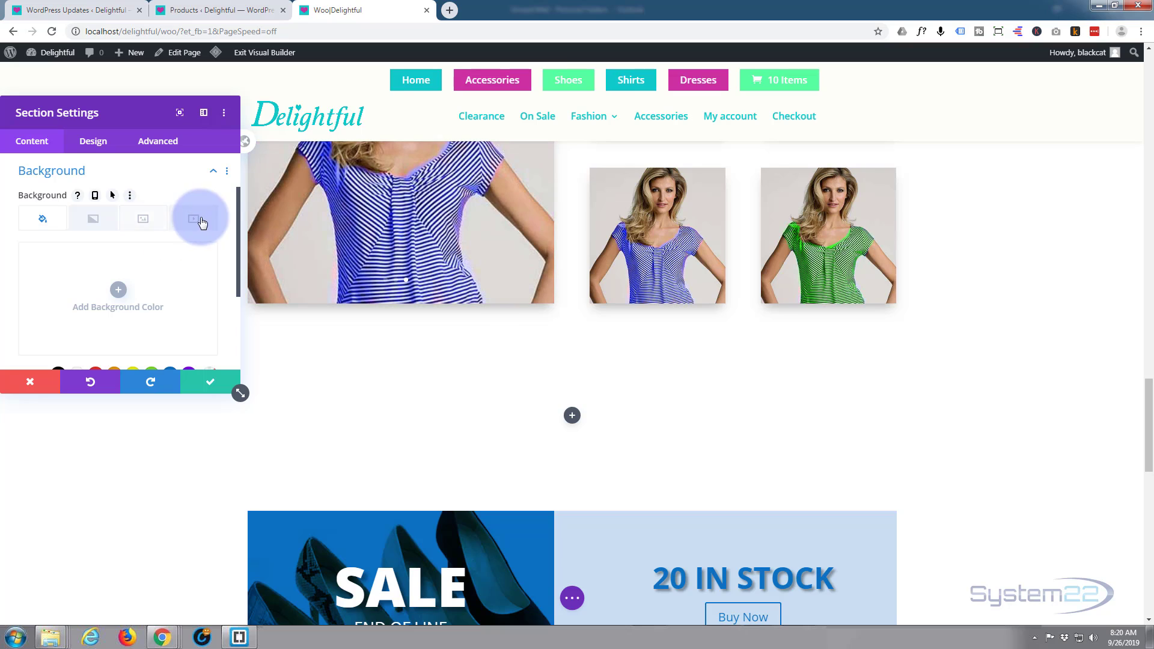
{"action": "left_click", "coordinate": [118, 290]}
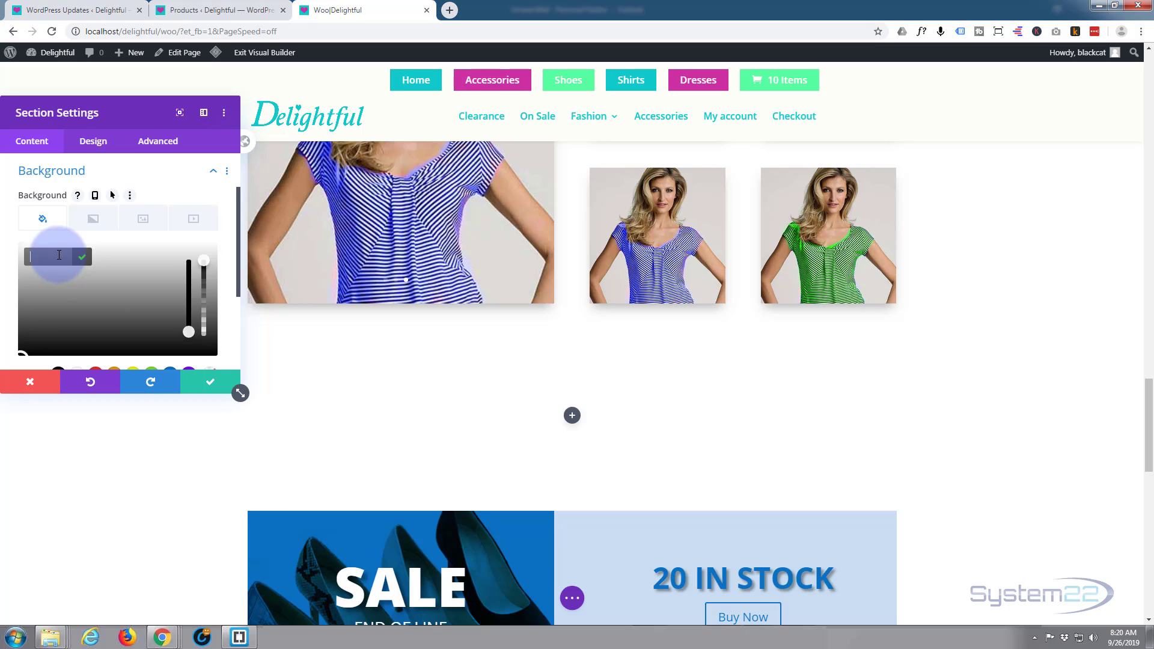
{"action": "type", "text": "#10caca"}
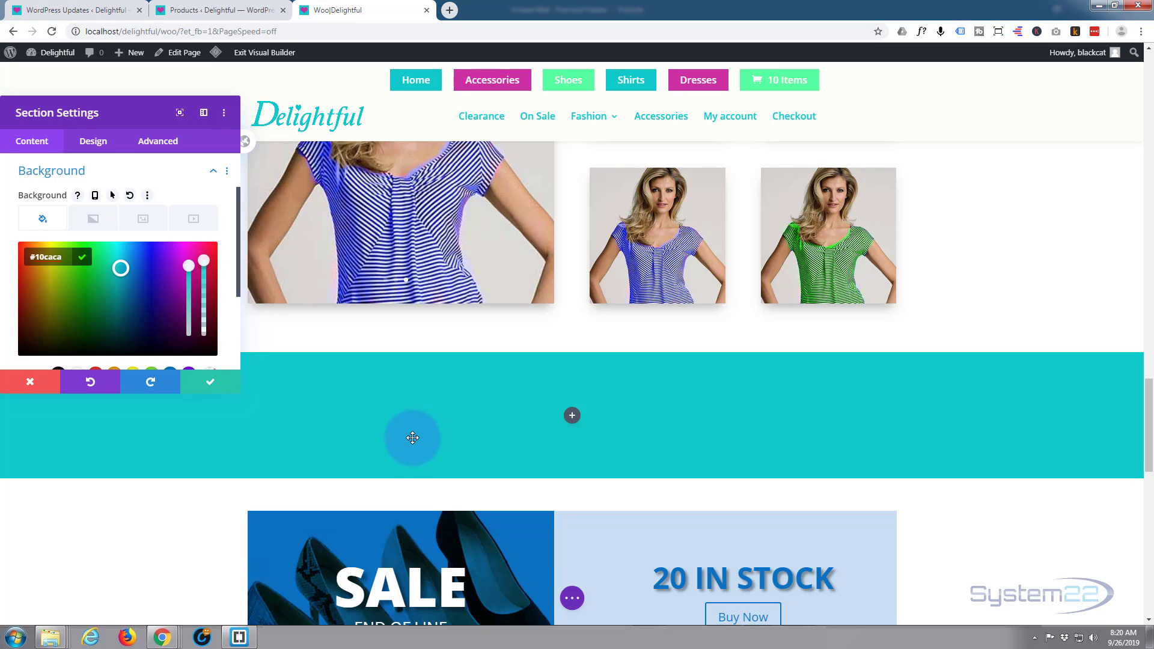
{"action": "left_click", "coordinate": [213, 385]}
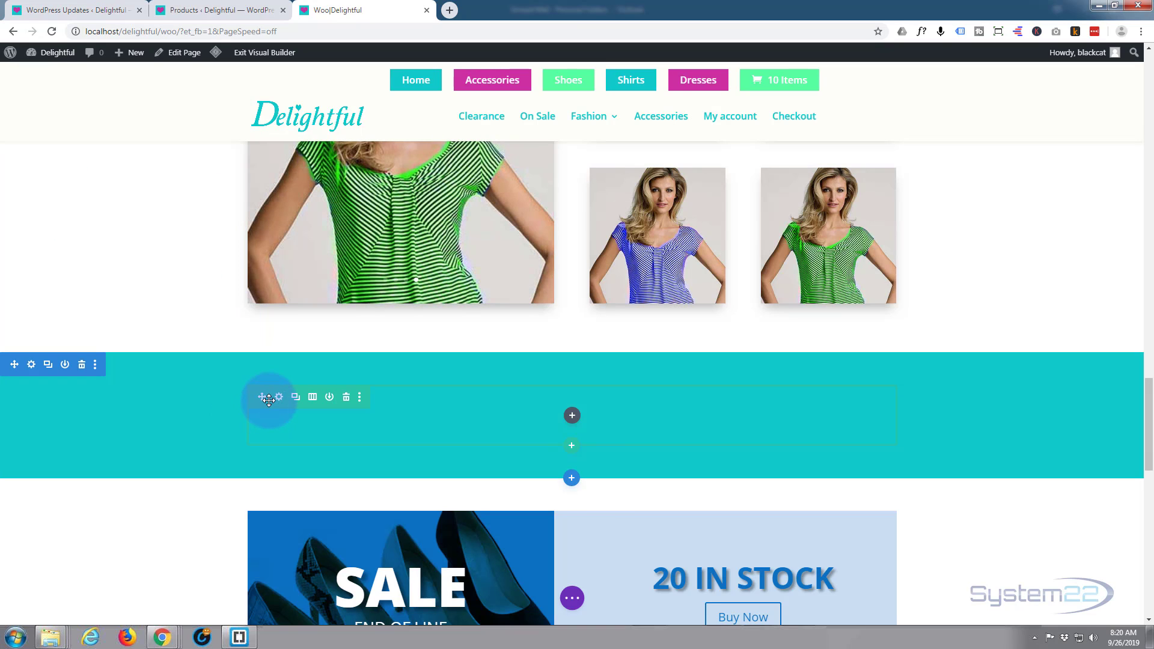
Step: Insert a Shop module into the empty row of the turquoise section
{"action": "left_click", "coordinate": [572, 417]}
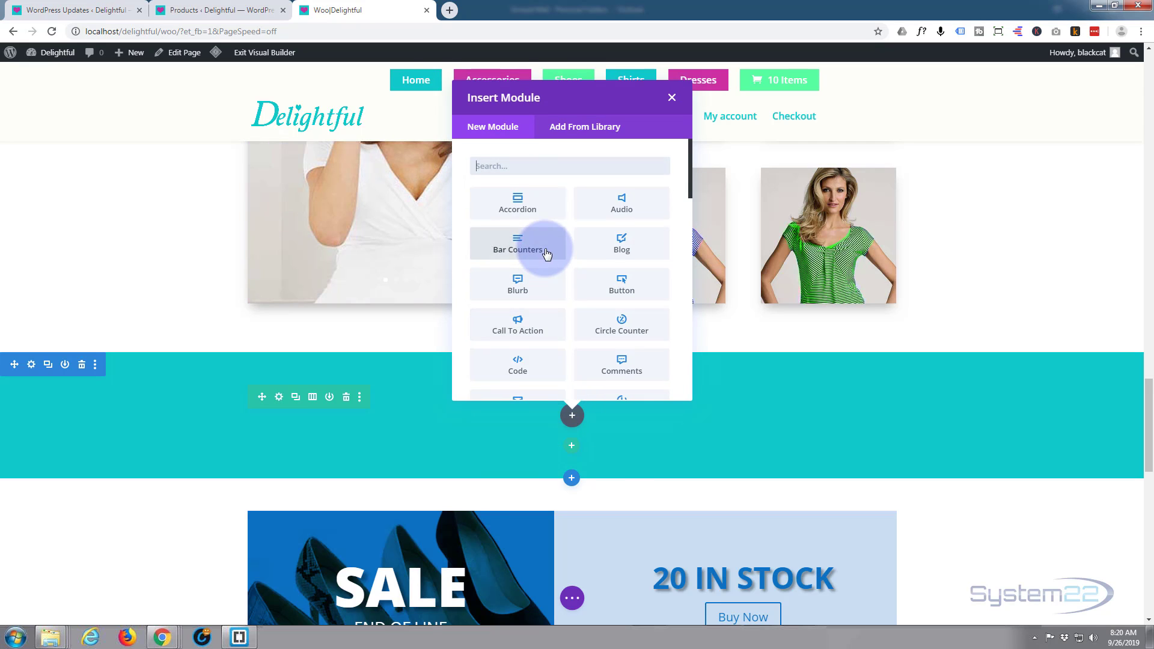
{"action": "scroll", "coordinate": [546, 253], "scroll_direction": "down", "scroll_amount": 2}
{"action": "scroll", "coordinate": [546, 253], "scroll_direction": "down", "scroll_amount": 2}
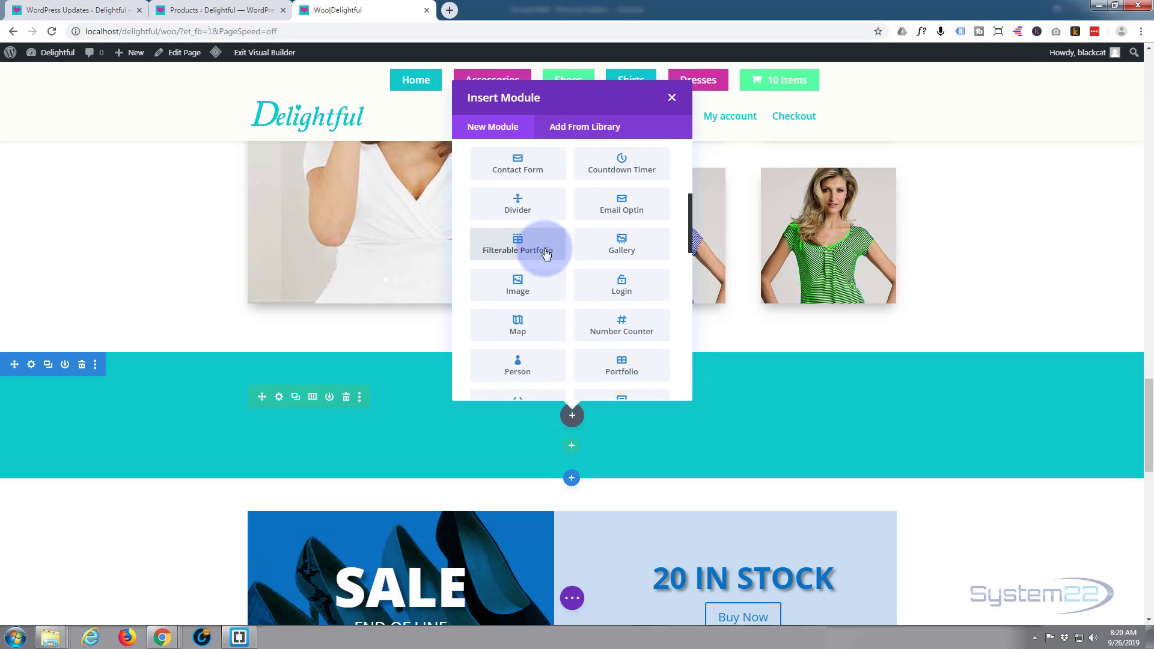
{"action": "scroll", "coordinate": [546, 253], "scroll_direction": "down", "scroll_amount": 1}
{"action": "scroll", "coordinate": [544, 252], "scroll_direction": "down", "scroll_amount": 2}
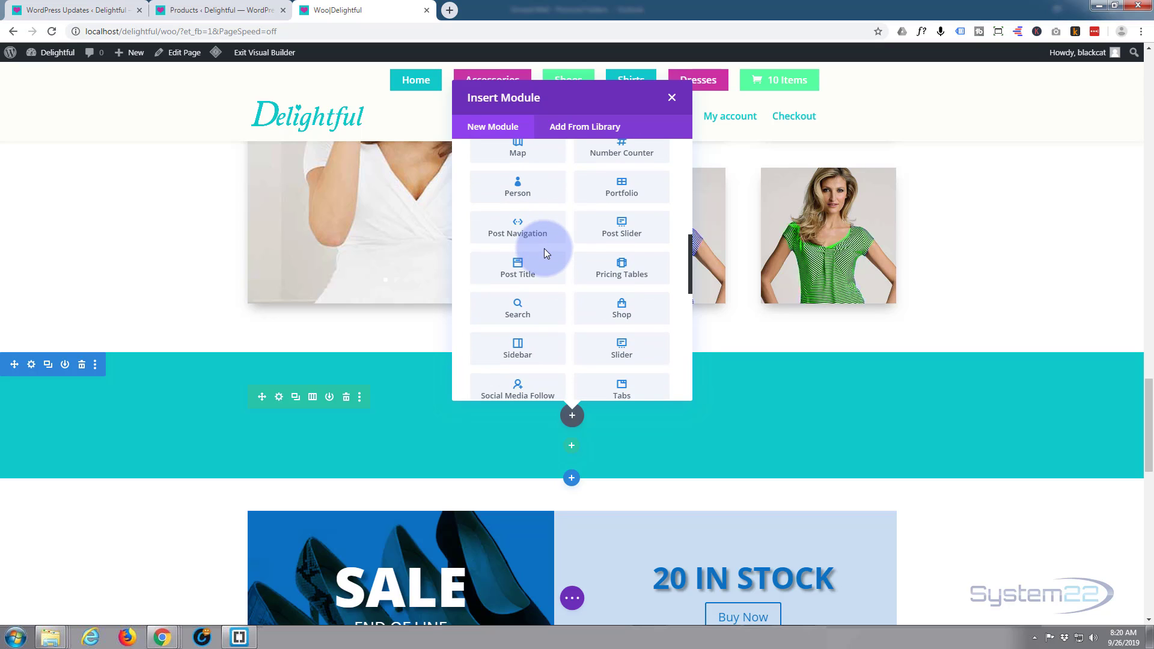
{"action": "left_click", "coordinate": [622, 311]}
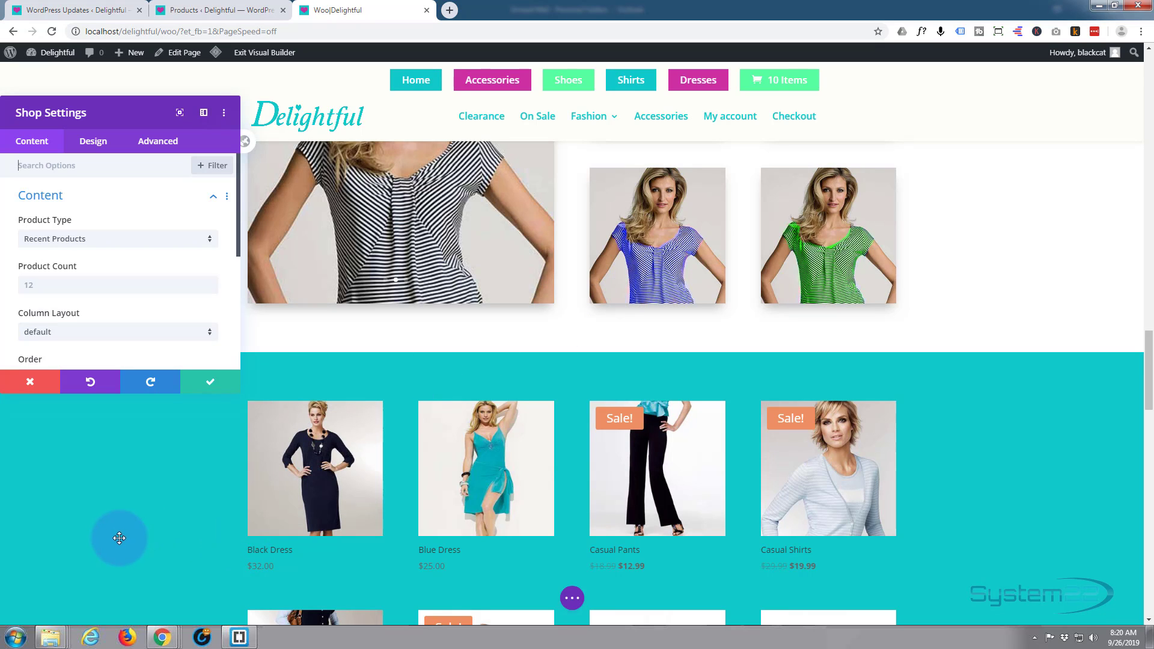
Step: Set the Shop module's product type to Product Category
{"action": "scroll", "coordinate": [118, 524], "scroll_direction": "down", "scroll_amount": 8}
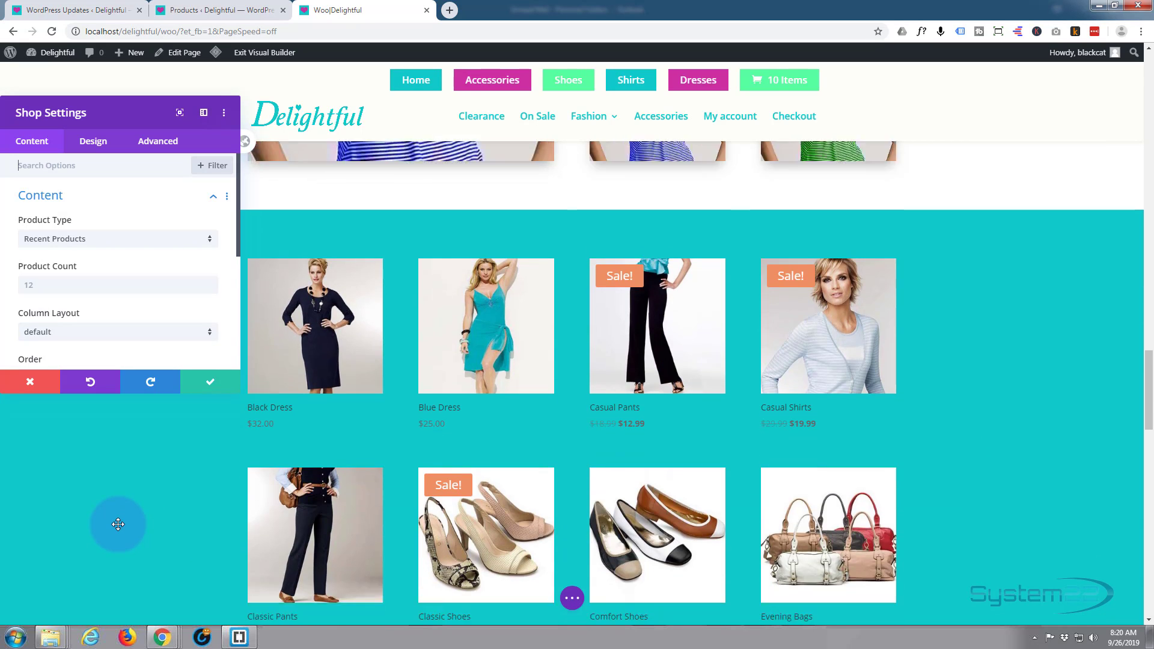
{"action": "scroll", "coordinate": [117, 524], "scroll_direction": "down", "scroll_amount": 2}
{"action": "scroll", "coordinate": [118, 524], "scroll_direction": "up", "scroll_amount": 6}
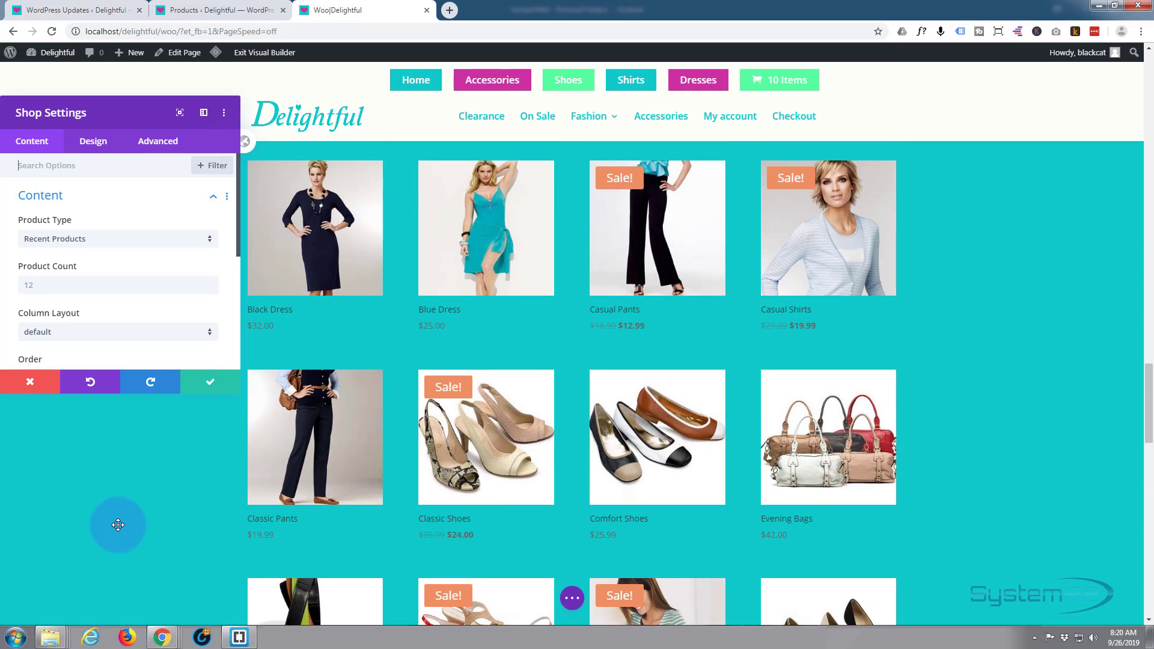
{"action": "scroll", "coordinate": [118, 525], "scroll_direction": "up", "scroll_amount": 3}
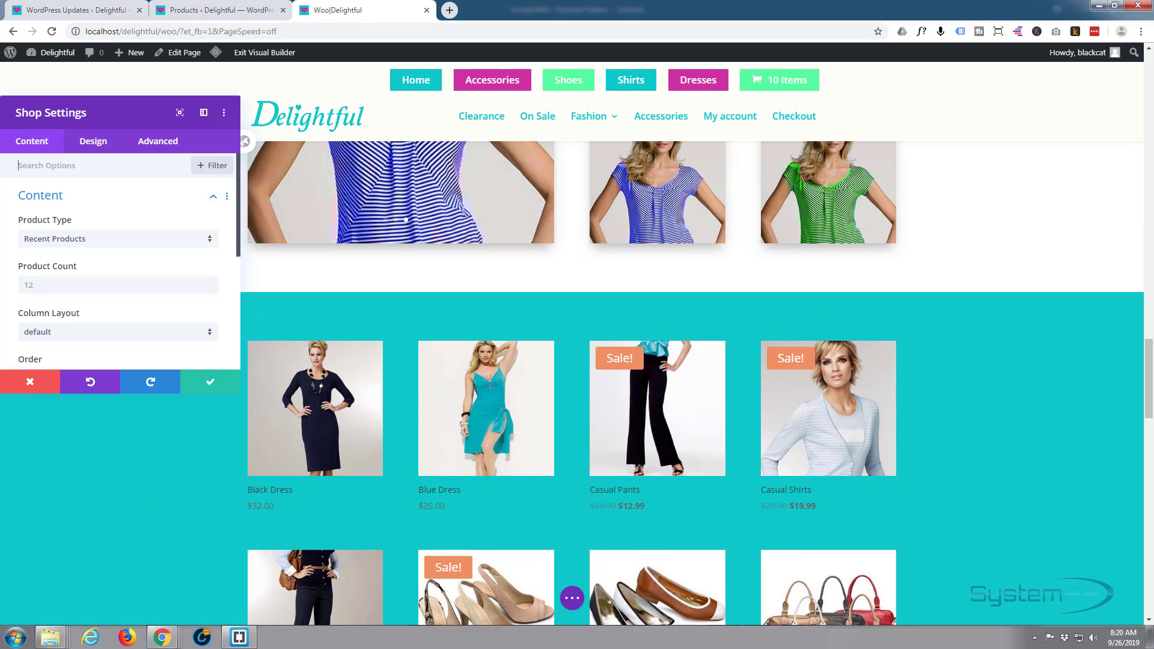
{"action": "left_click", "coordinate": [210, 243]}
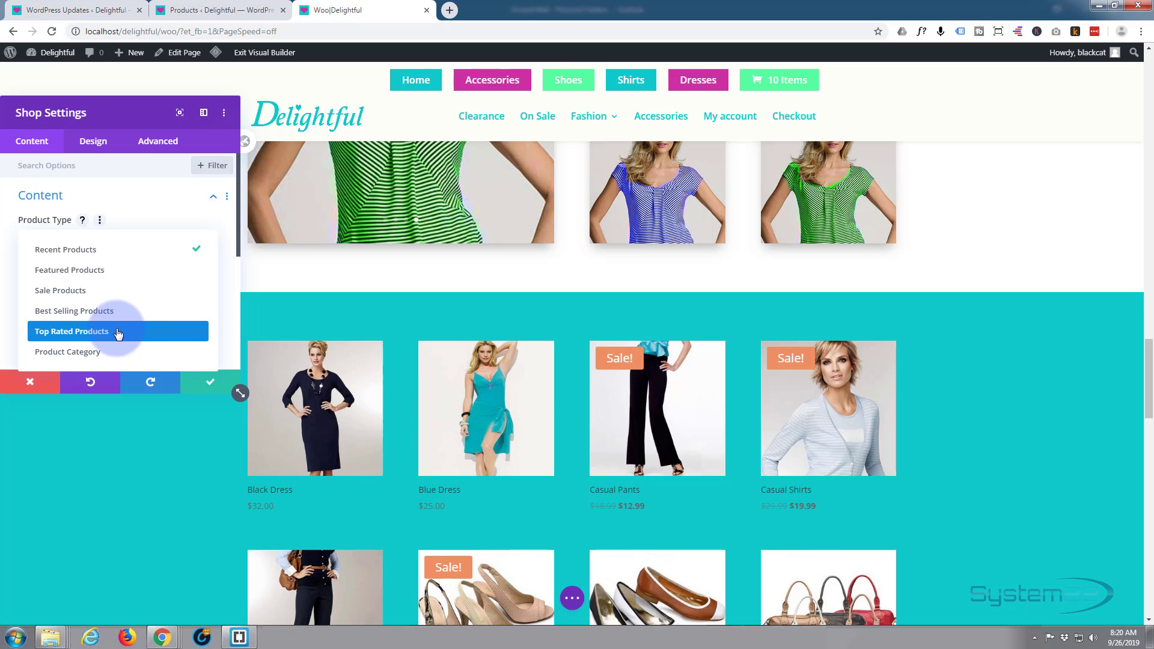
{"action": "left_click", "coordinate": [59, 352]}
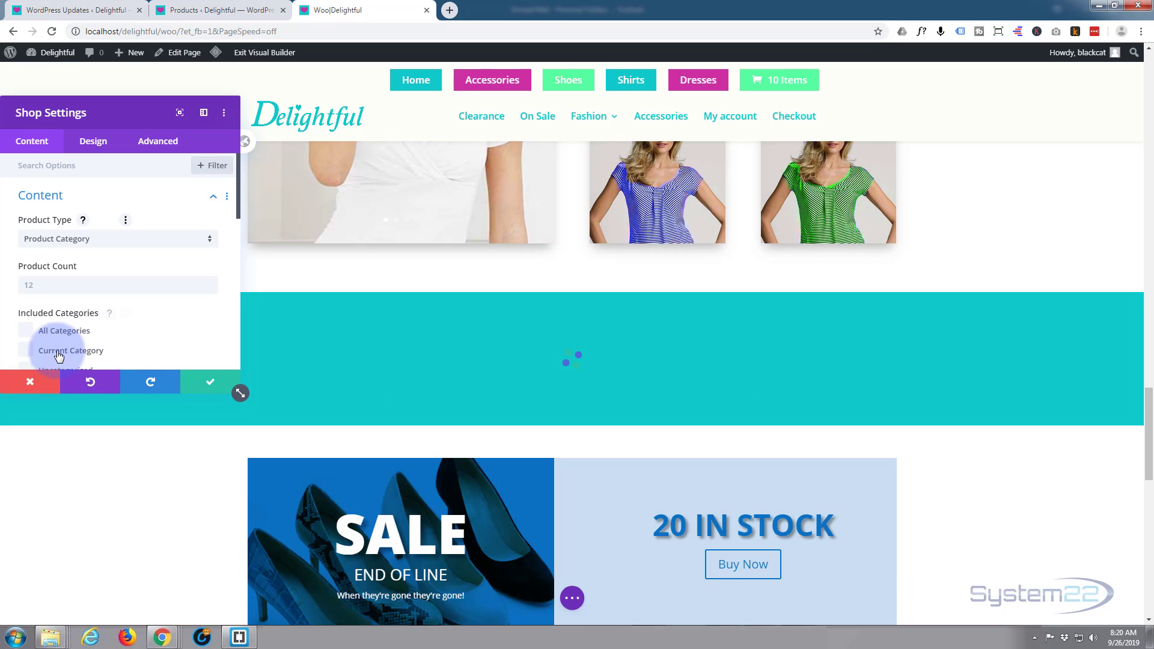
Step: Include the Shoes, On Sale and Fashion categories in the Shop module
{"action": "scroll", "coordinate": [132, 317], "scroll_direction": "down", "scroll_amount": 1}
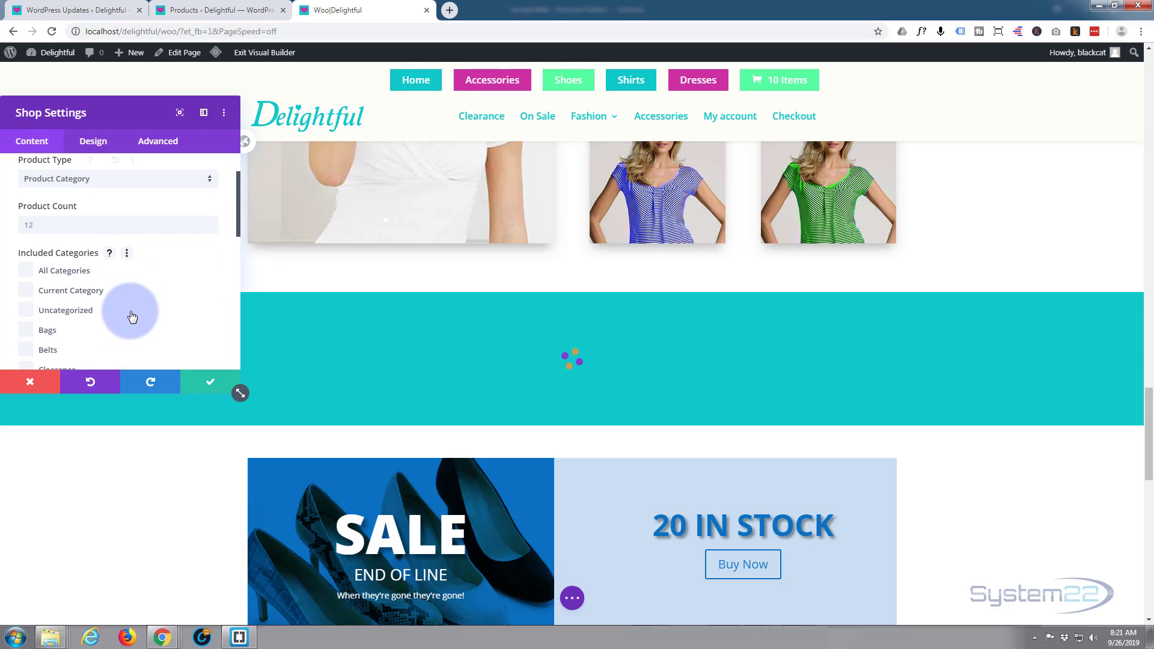
{"action": "scroll", "coordinate": [132, 317], "scroll_direction": "down", "scroll_amount": 3}
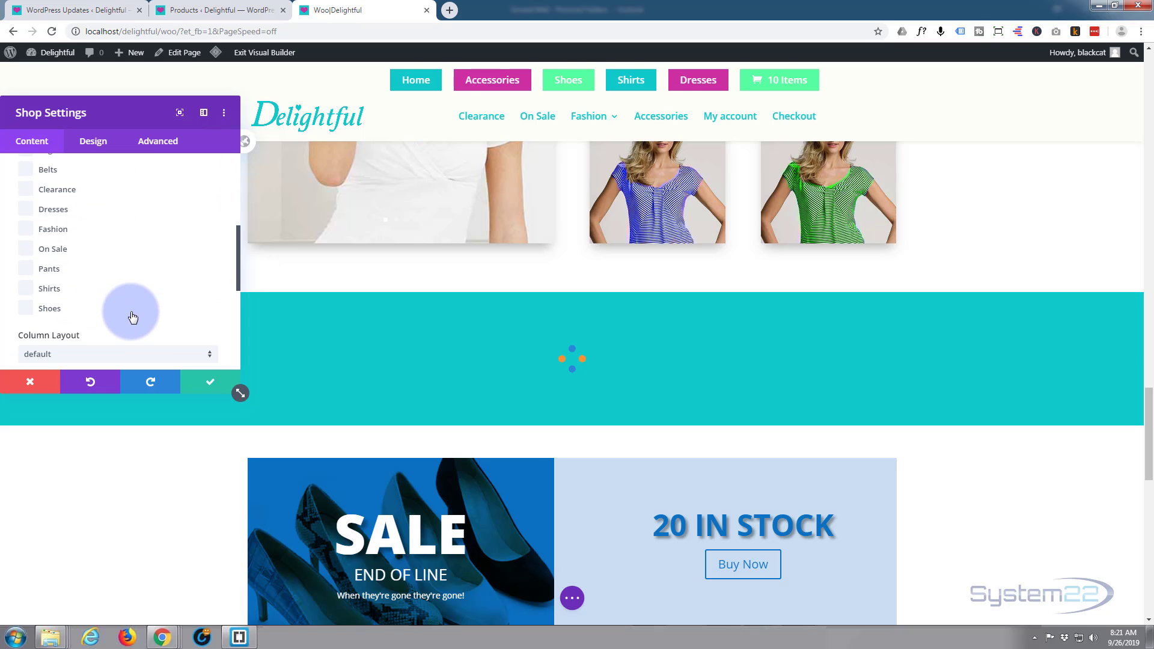
{"action": "scroll", "coordinate": [131, 315], "scroll_direction": "up", "scroll_amount": 1}
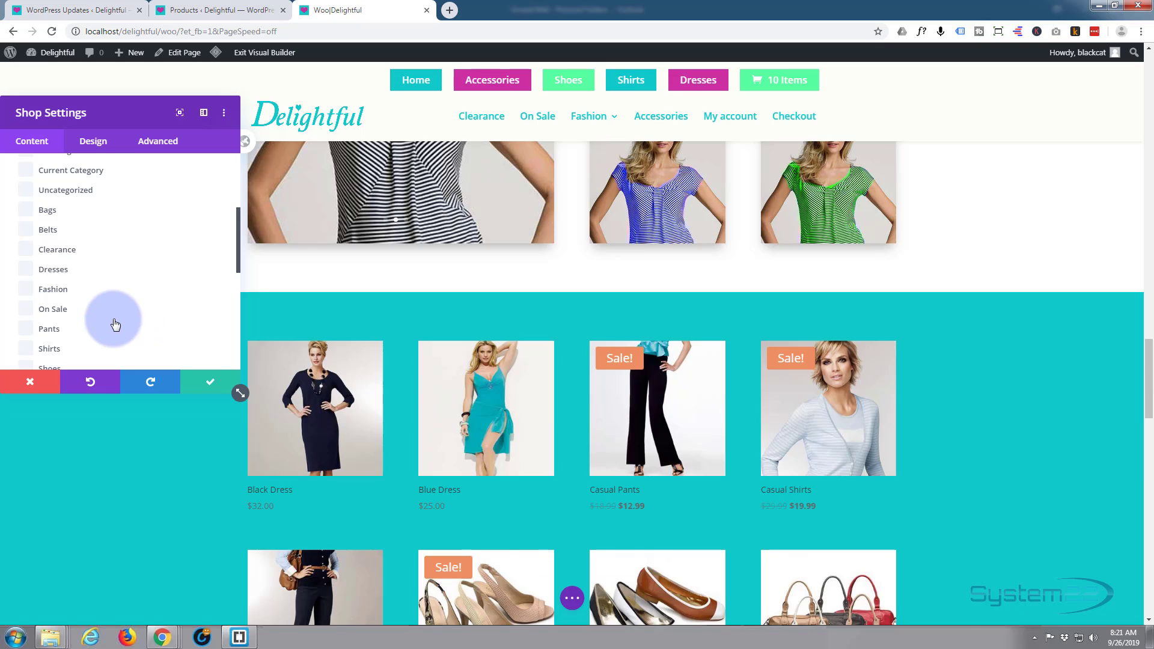
{"action": "scroll", "coordinate": [116, 322], "scroll_direction": "down", "scroll_amount": 1}
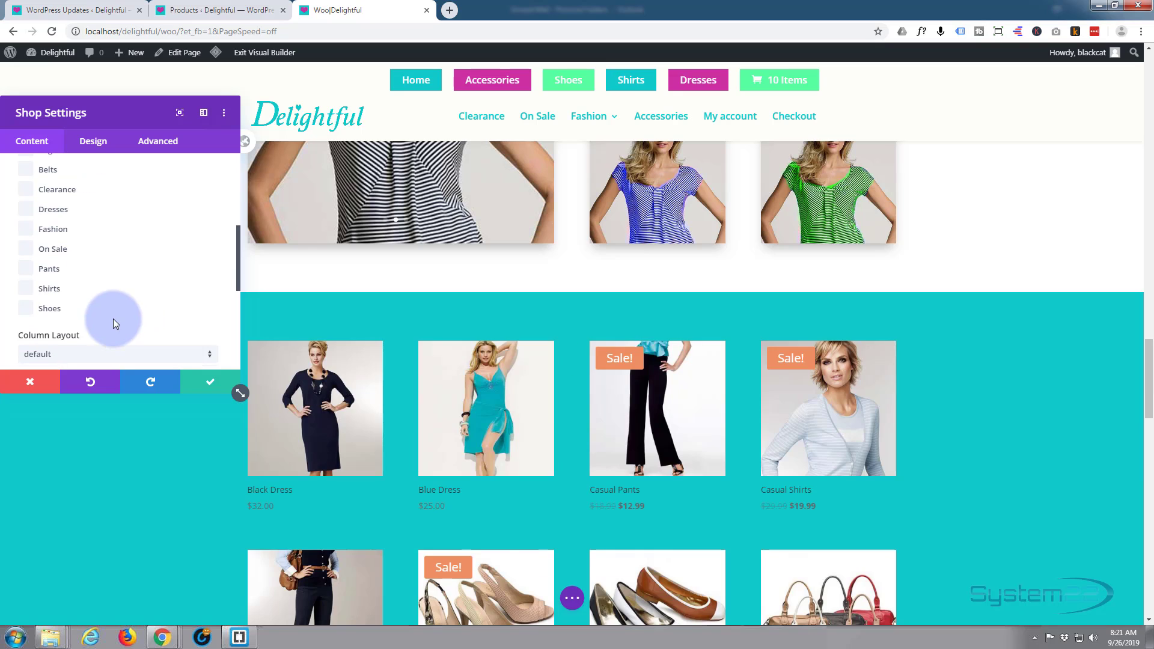
{"action": "left_click", "coordinate": [26, 308]}
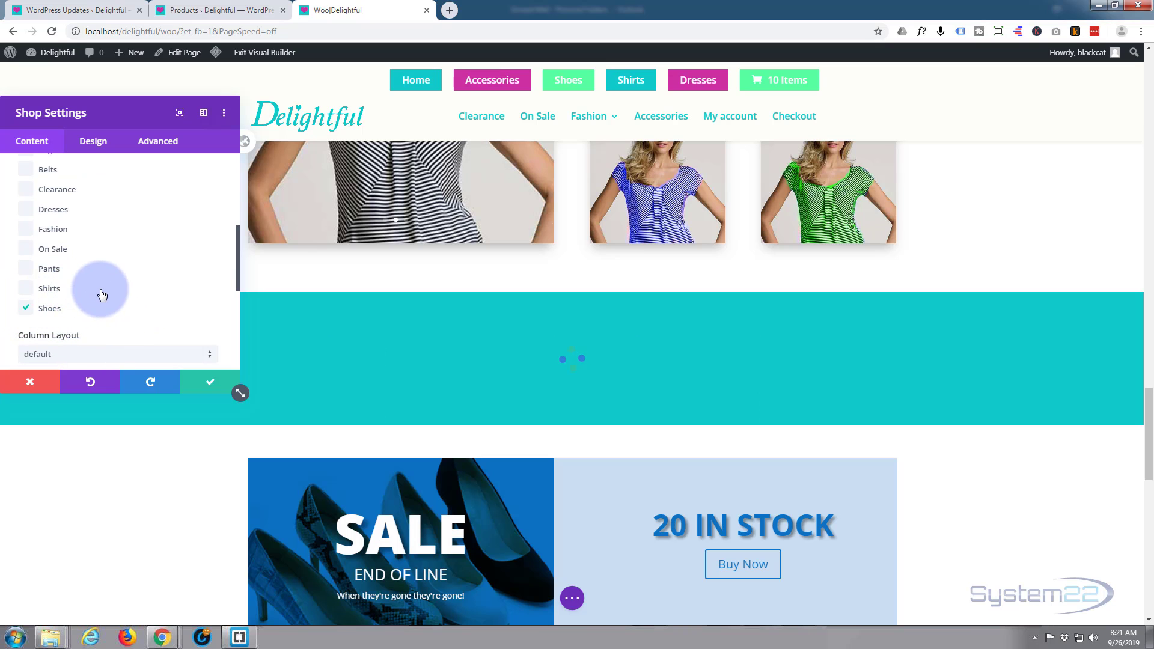
{"action": "left_click", "coordinate": [26, 249]}
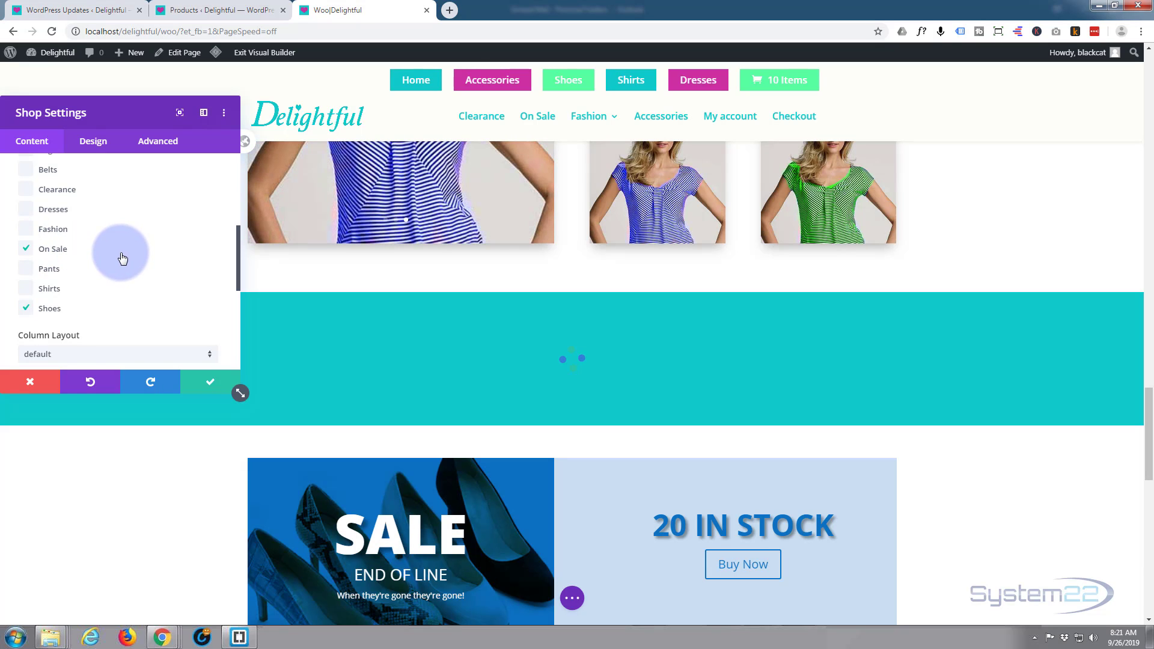
{"action": "scroll", "coordinate": [116, 297], "scroll_direction": "up", "scroll_amount": 1}
{"action": "left_click", "coordinate": [26, 289]}
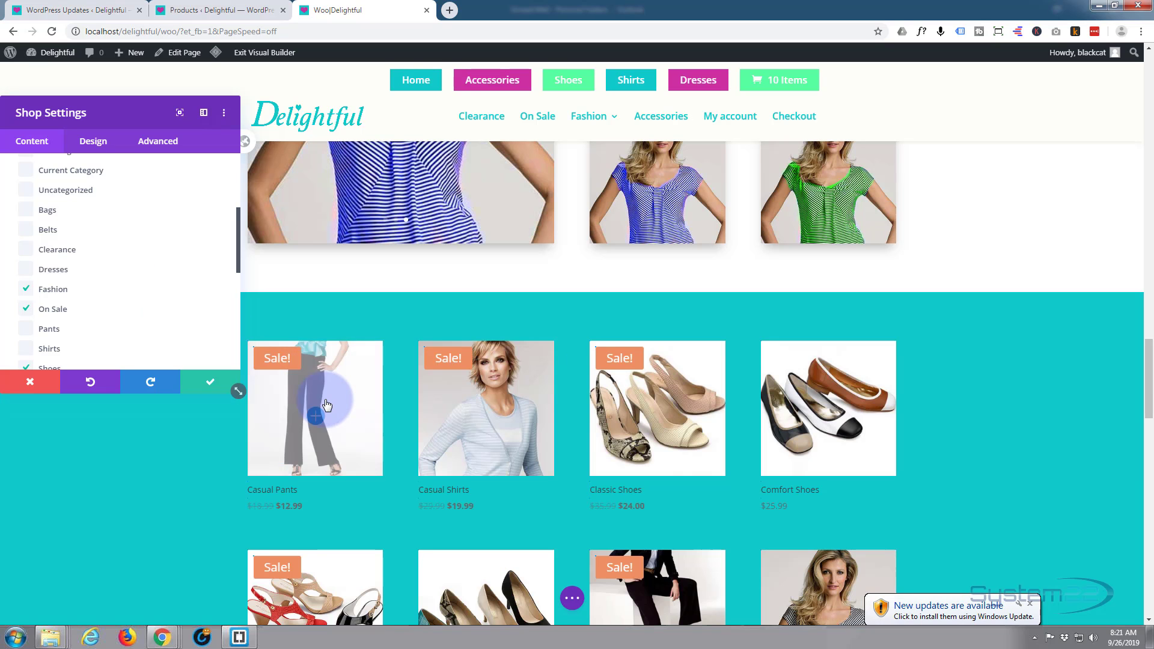
Step: Examine the products listed in the turquoise section for the chosen categories, moving the settings window aside for a clearer view
{"action": "scroll", "coordinate": [328, 405], "scroll_direction": "down", "scroll_amount": 2}
{"action": "scroll", "coordinate": [327, 405], "scroll_direction": "down", "scroll_amount": 3}
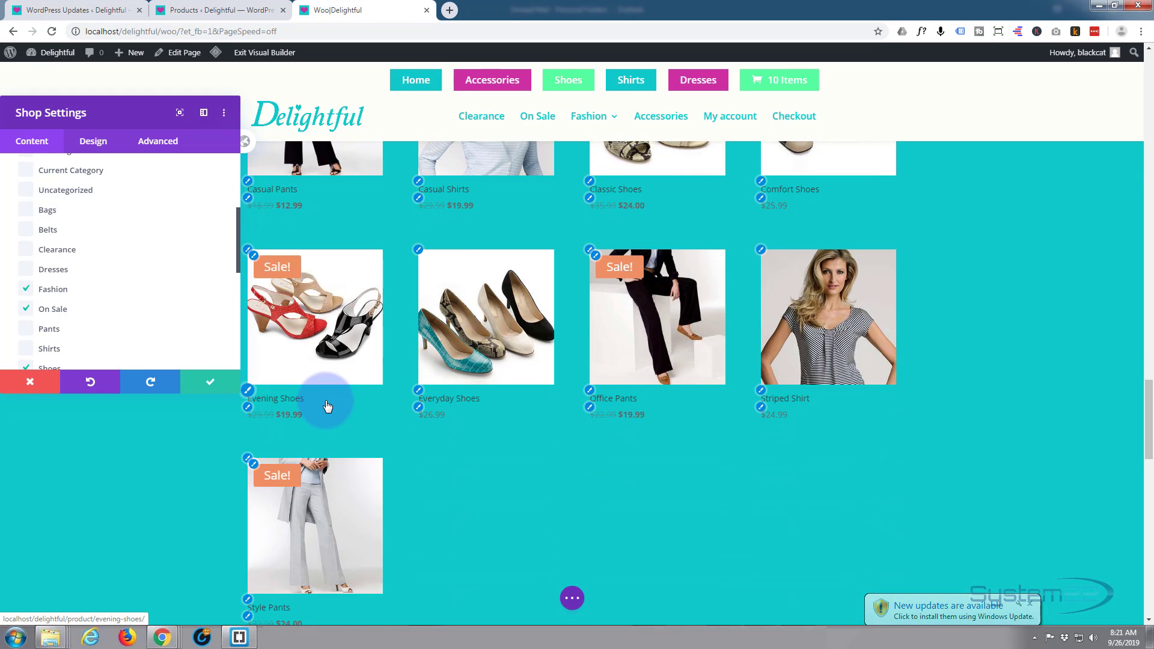
{"action": "scroll", "coordinate": [337, 393], "scroll_direction": "up", "scroll_amount": 4}
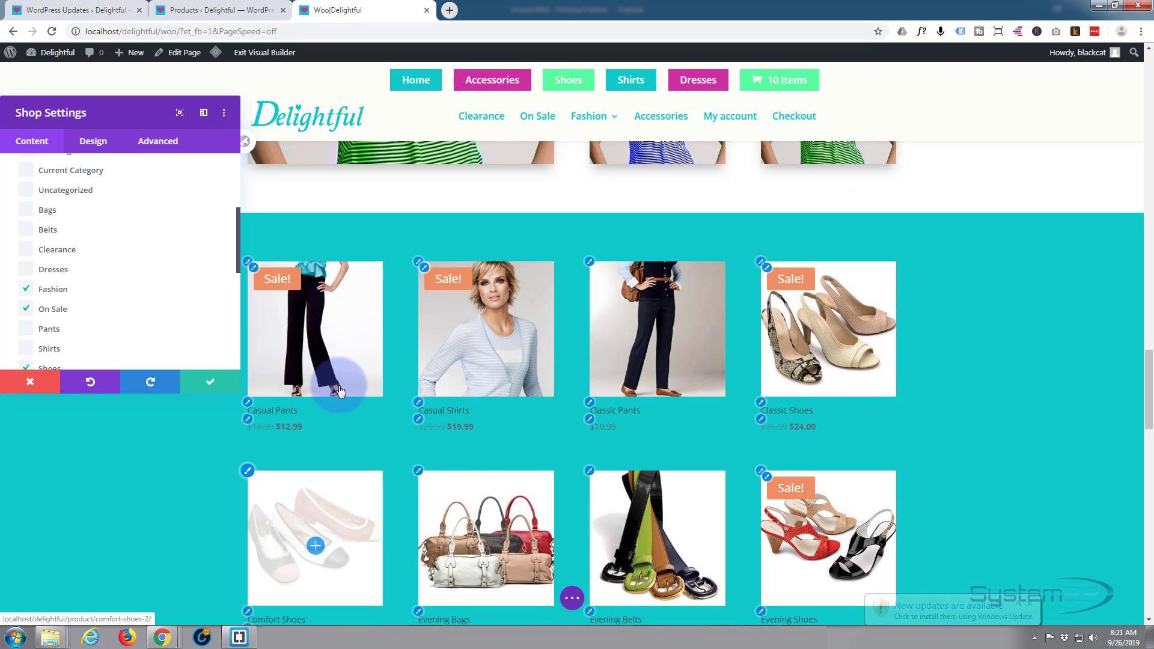
{"action": "scroll", "coordinate": [341, 391], "scroll_direction": "down", "scroll_amount": 4}
{"action": "scroll", "coordinate": [339, 388], "scroll_direction": "down", "scroll_amount": 3}
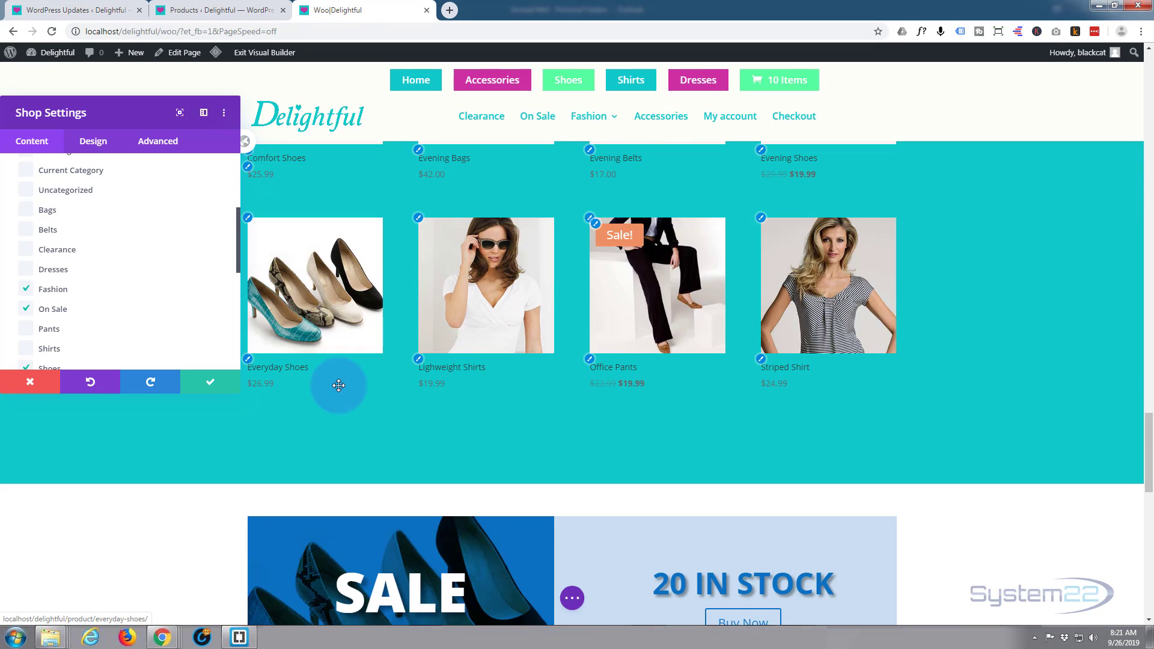
{"action": "scroll", "coordinate": [337, 388], "scroll_direction": "up", "scroll_amount": 3}
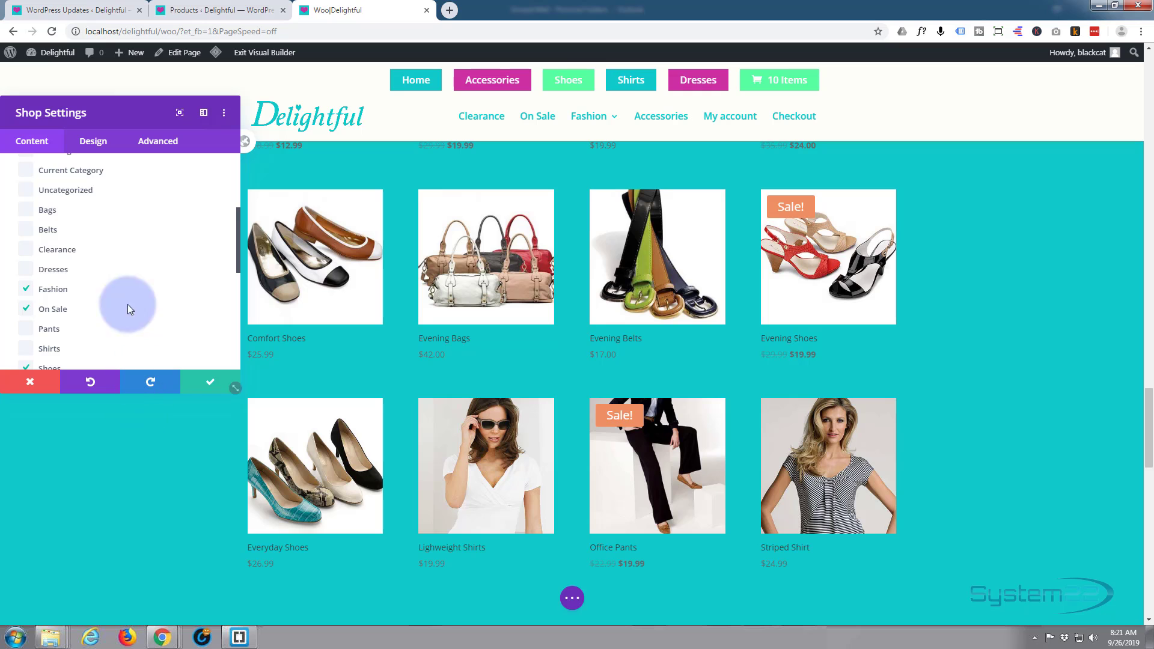
{"action": "left_click_drag", "start_coordinate": [108, 114], "coordinate": [78, 222]}
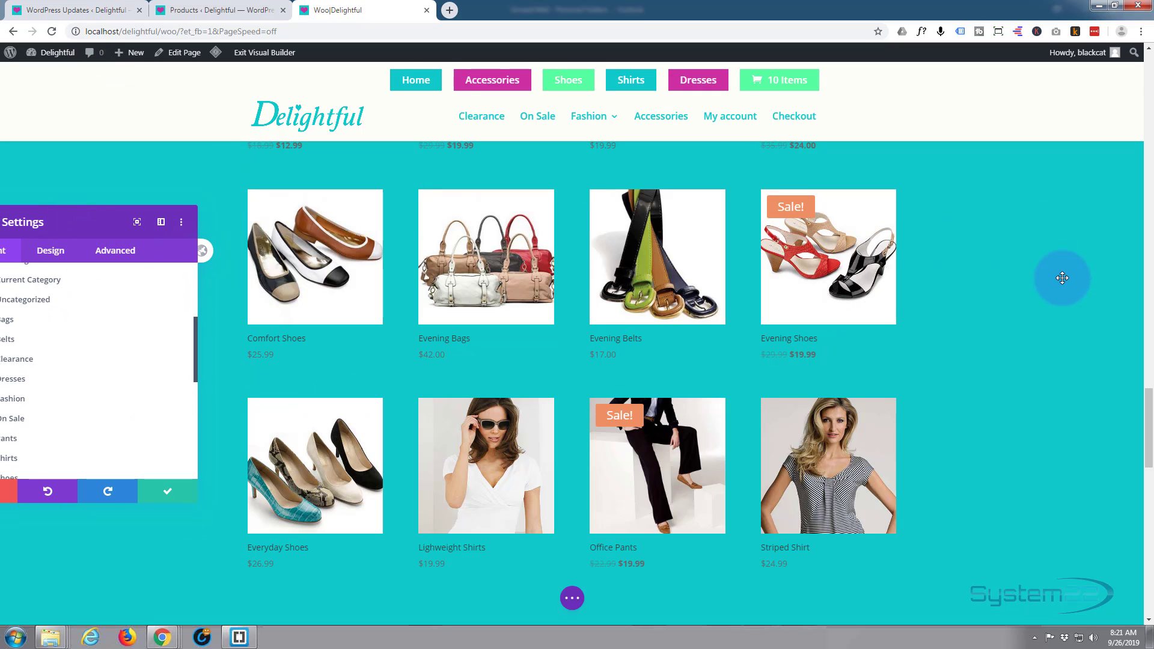
{"action": "scroll", "coordinate": [1050, 302], "scroll_direction": "up", "scroll_amount": 2}
{"action": "scroll", "coordinate": [1050, 302], "scroll_direction": "up", "scroll_amount": 4}
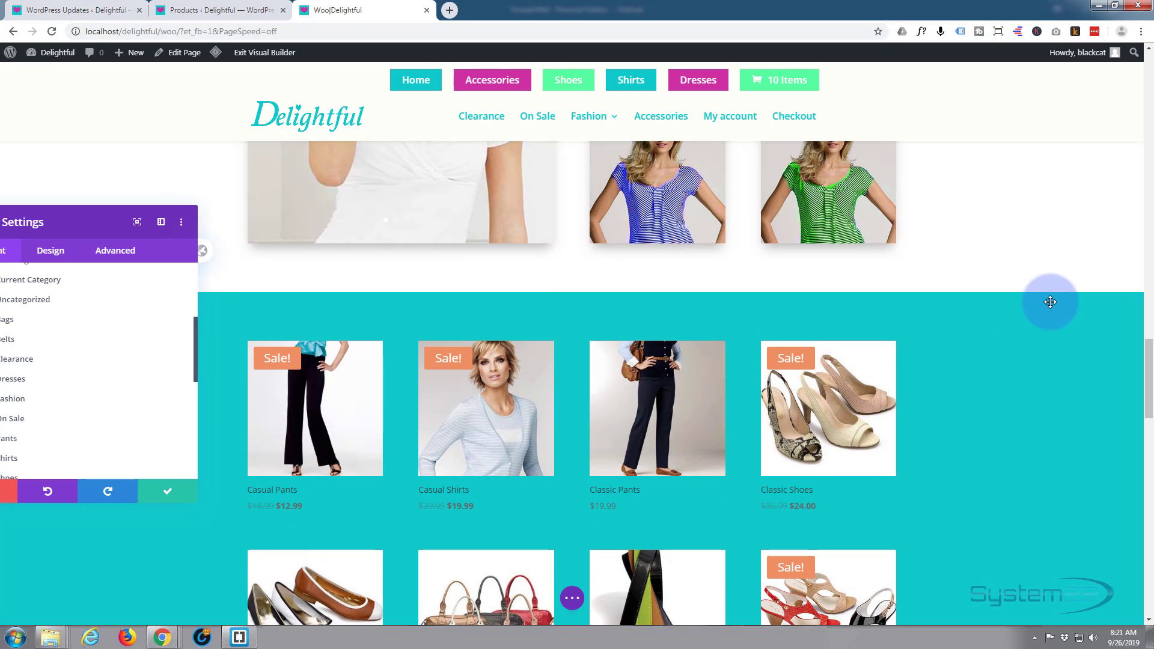
{"action": "scroll", "coordinate": [1050, 301], "scroll_direction": "down", "scroll_amount": 2}
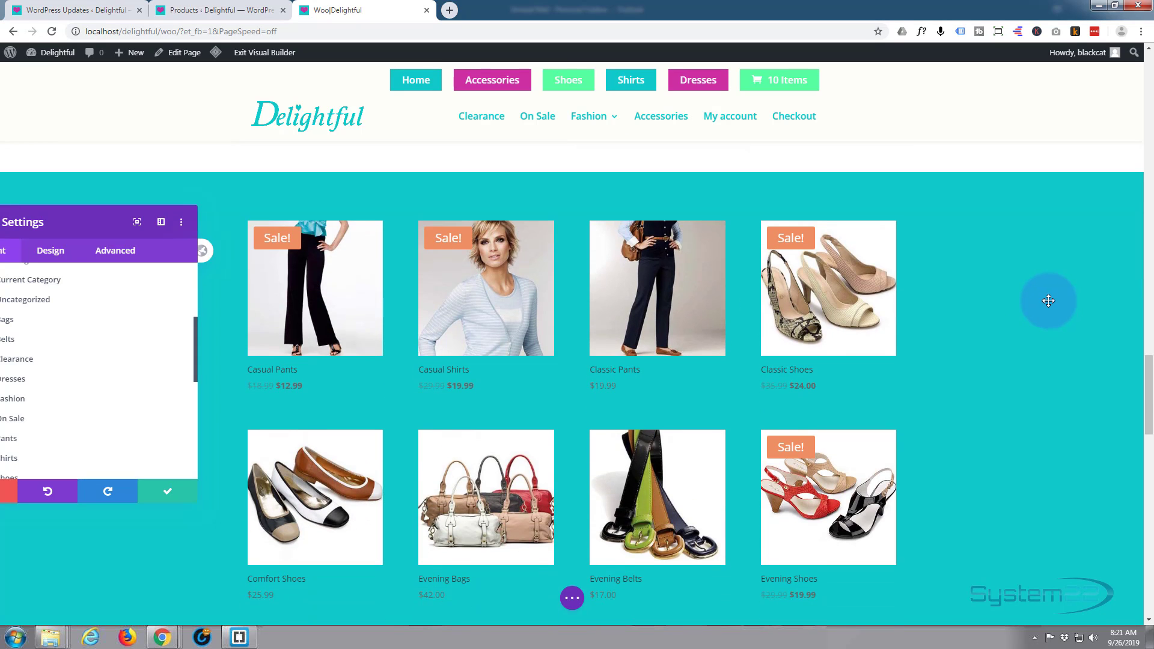
Step: Bring the Shop settings window fully back into view, collapse its Content options and view the Elements pagination option
{"action": "left_click_drag", "start_coordinate": [70, 231], "coordinate": [111, 204]}
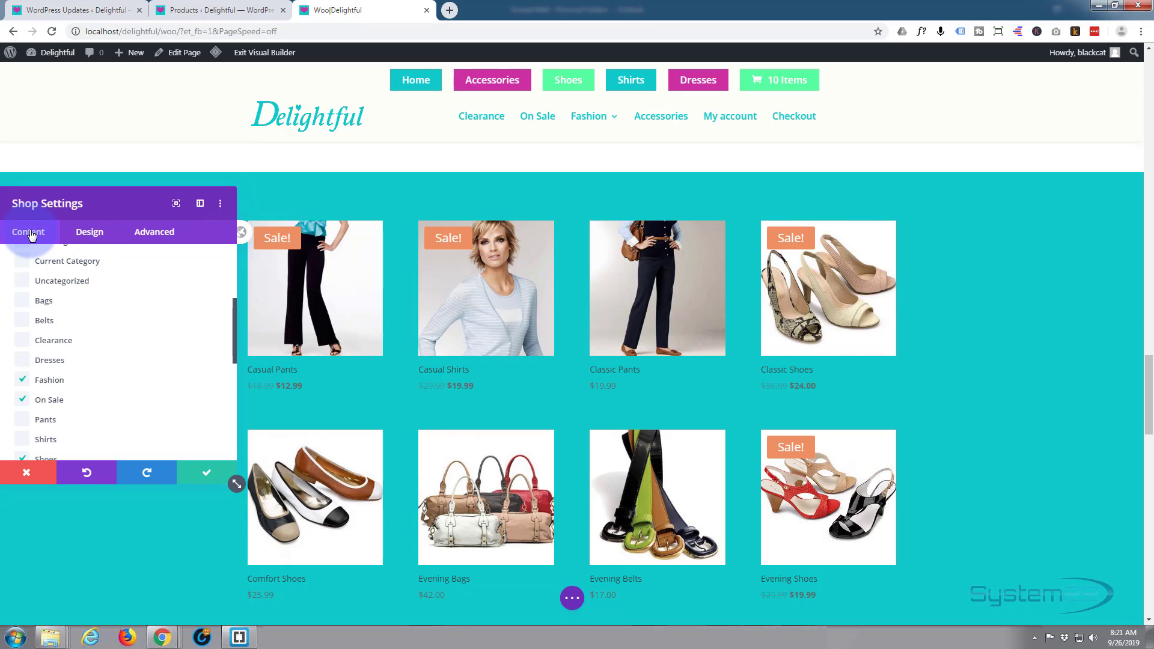
{"action": "scroll", "coordinate": [96, 318], "scroll_direction": "up", "scroll_amount": 3}
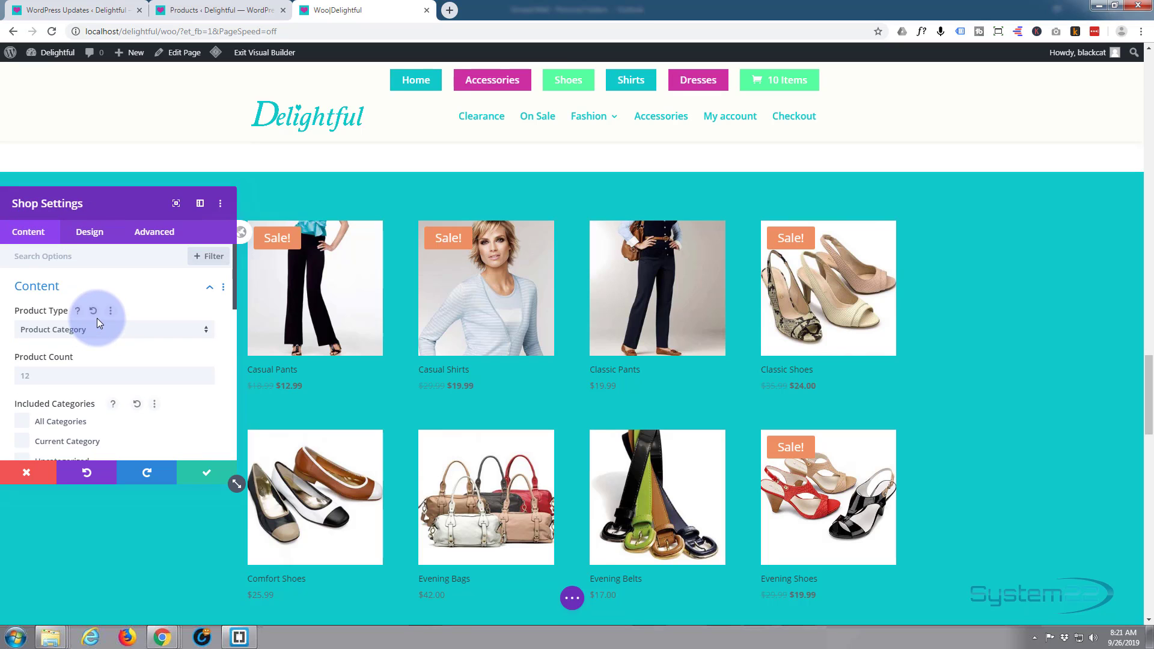
{"action": "left_click", "coordinate": [207, 289]}
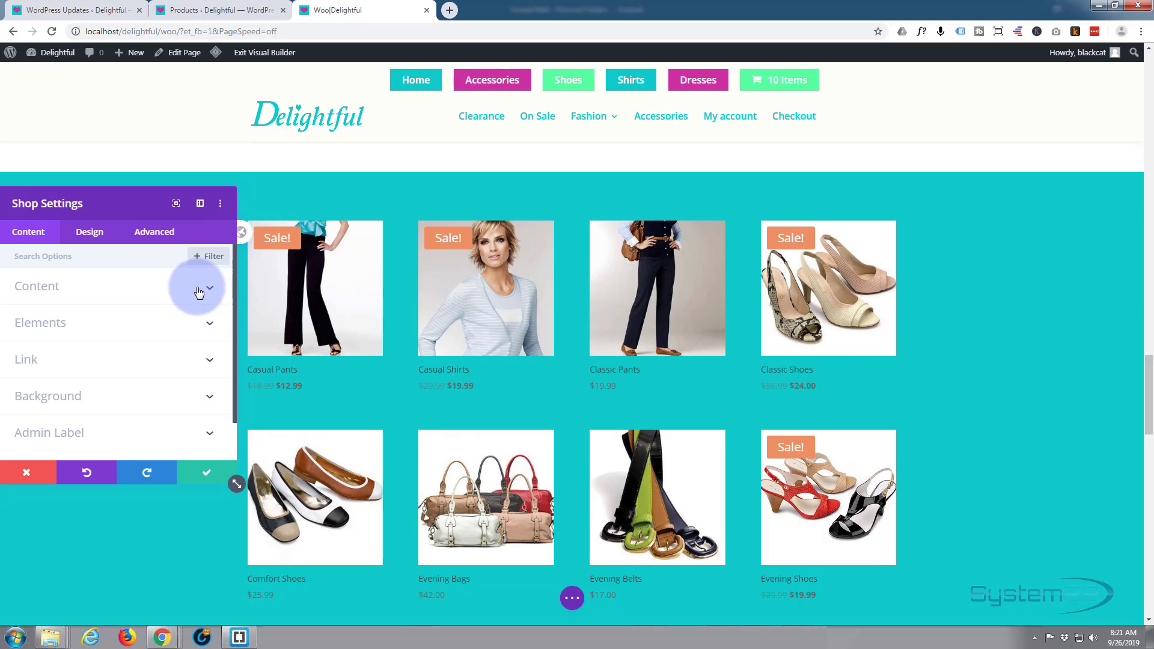
{"action": "left_click", "coordinate": [126, 323]}
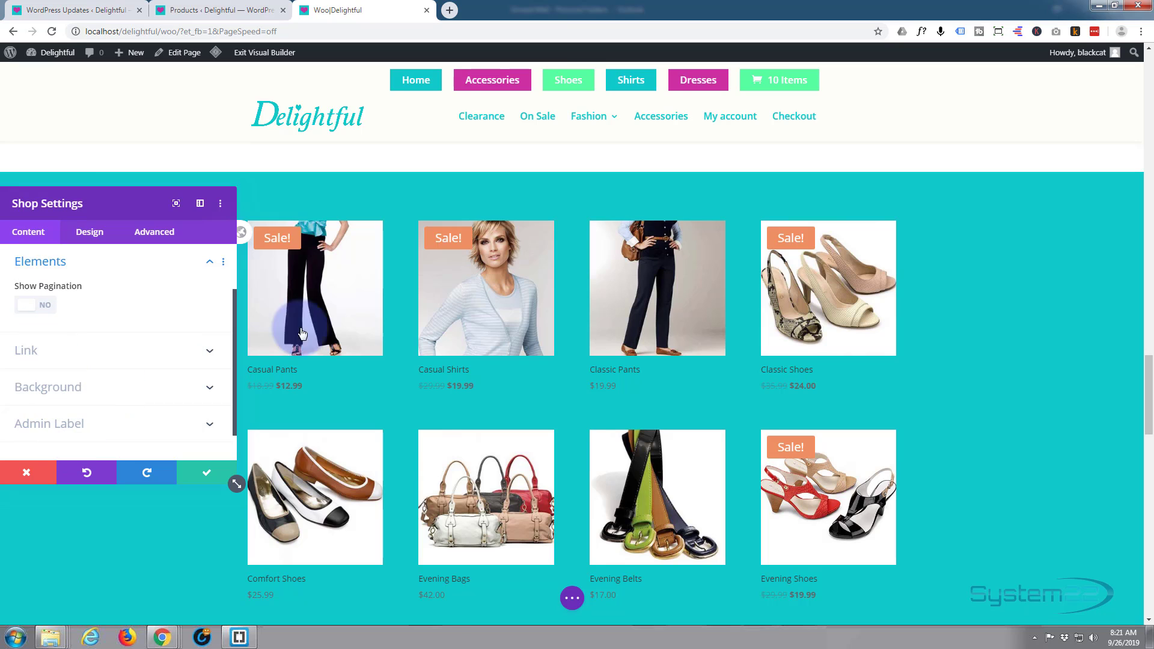
Step: Set the Shop module's overlay icon color to white (#ffffff) in the design settings
{"action": "left_click", "coordinate": [98, 236]}
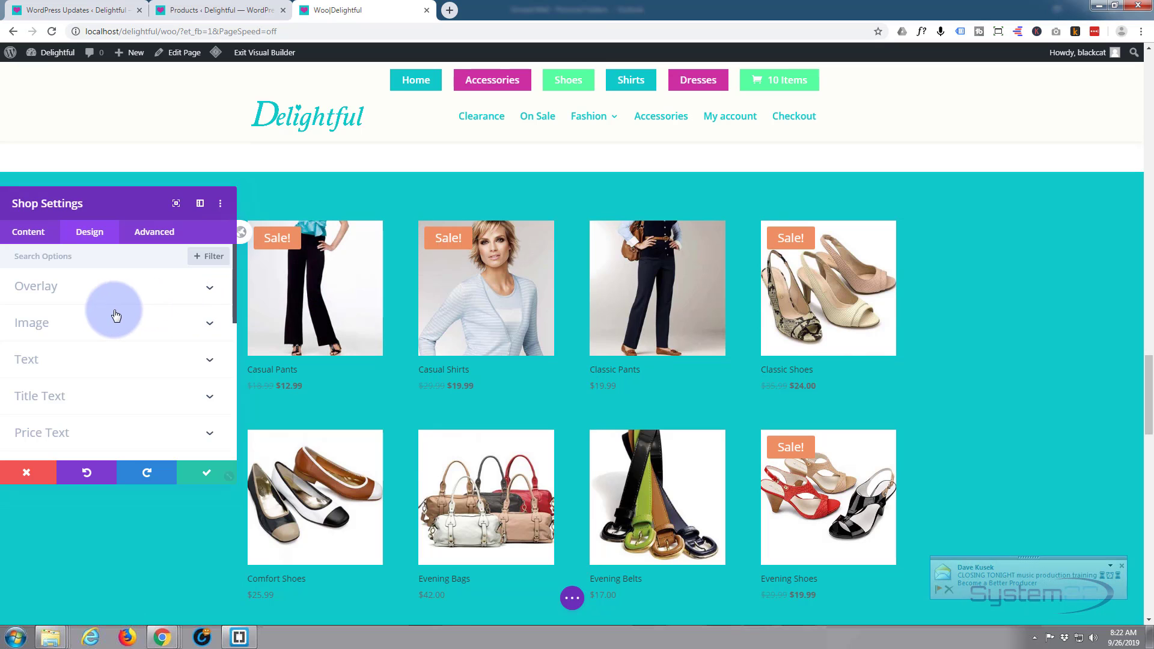
{"action": "left_click", "coordinate": [114, 291]}
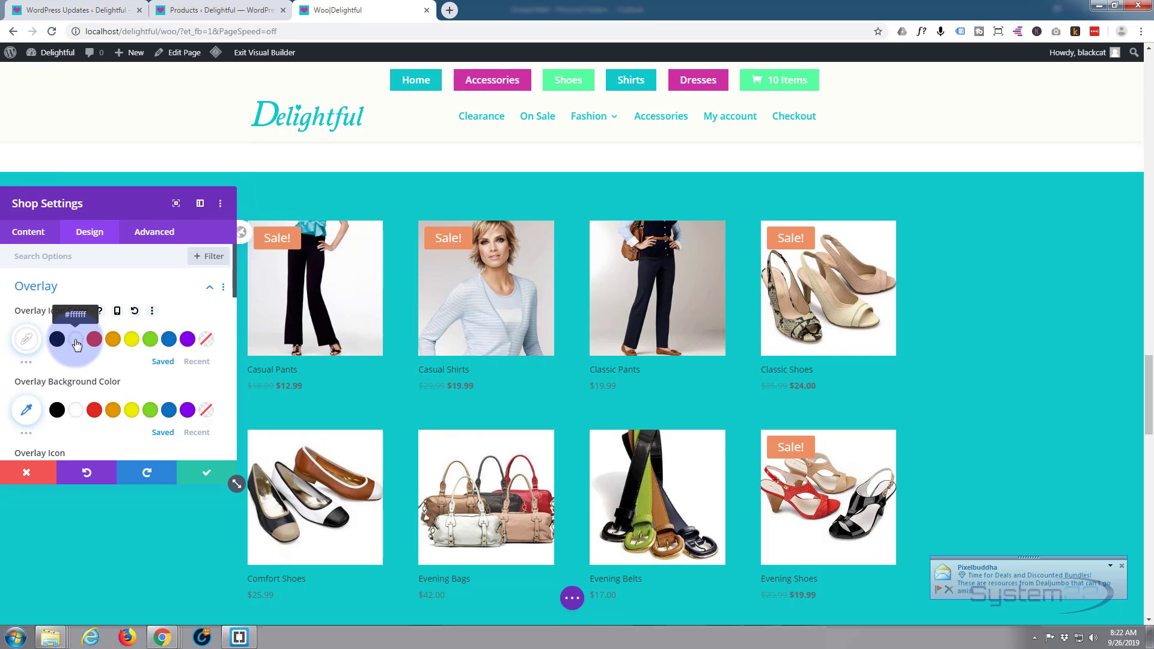
{"action": "scroll", "coordinate": [75, 340], "scroll_direction": "down", "scroll_amount": 2}
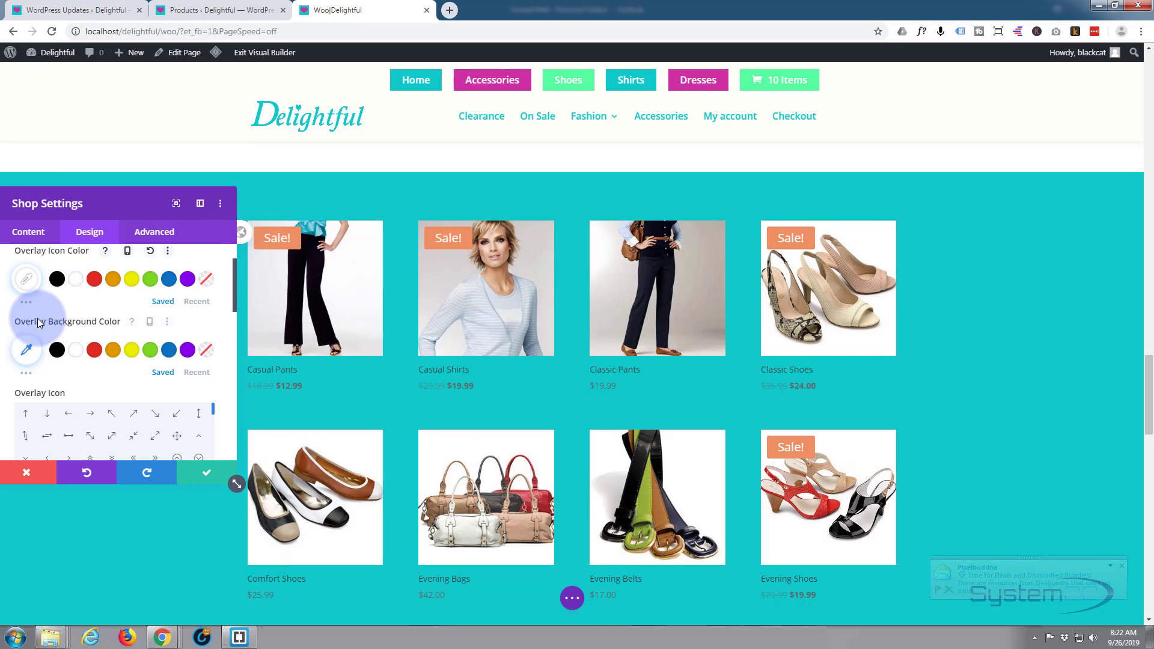
Step: Set the overlay background color to #54FF9E and lower its opacity to 0.59
{"action": "left_click", "coordinate": [26, 349]}
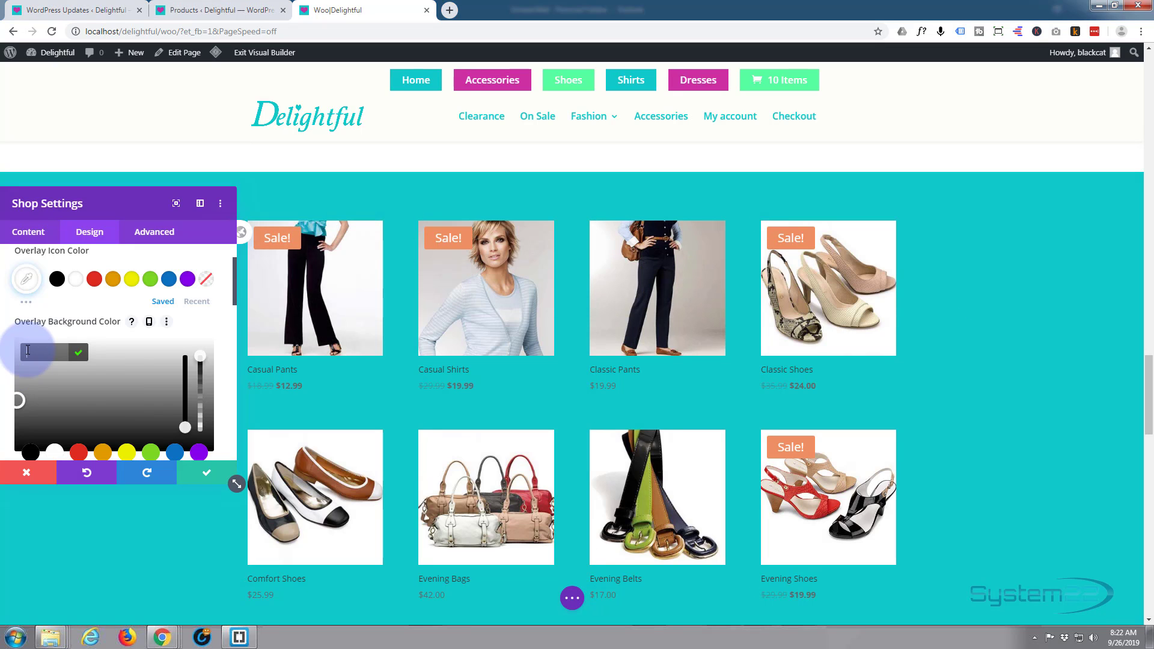
{"action": "type", "text": "#54FF9E"}
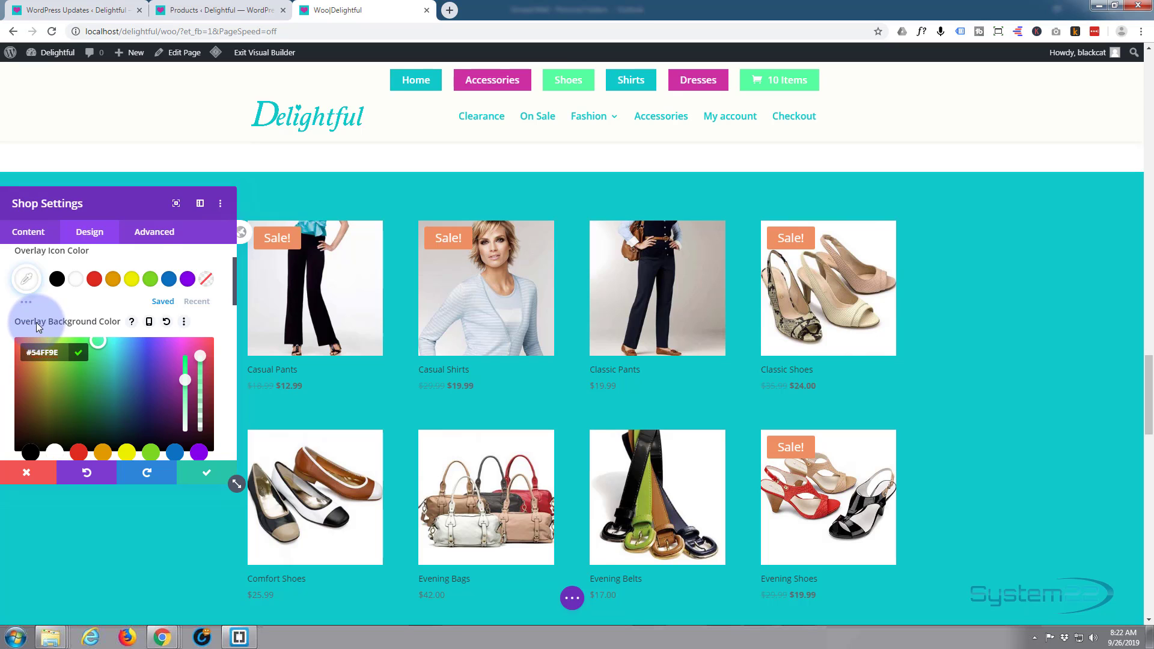
{"action": "mouse_move", "coordinate": [322, 291]}
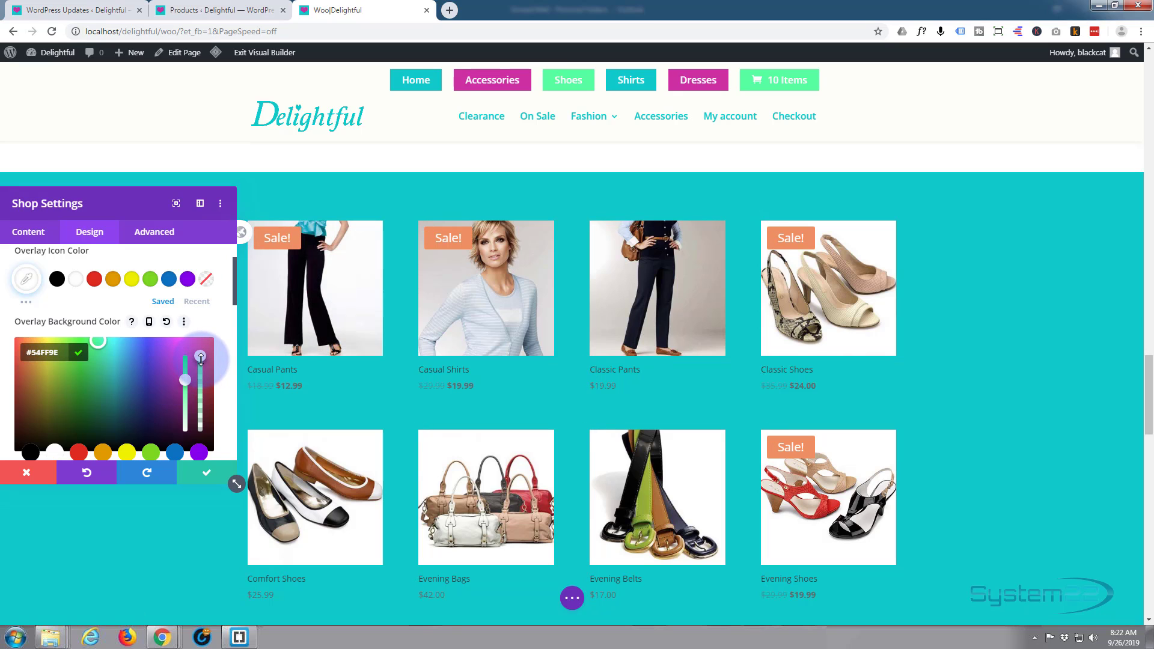
{"action": "left_click_drag", "start_coordinate": [201, 359], "coordinate": [199, 386]}
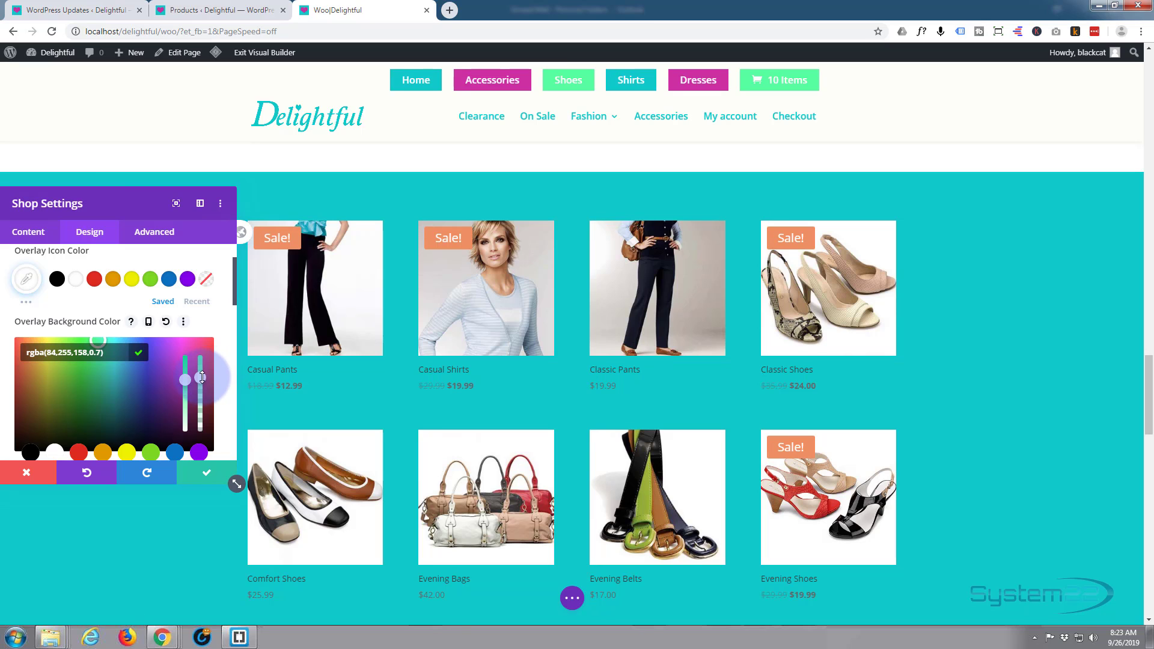
{"action": "left_click_drag", "start_coordinate": [201, 386], "coordinate": [201, 401]}
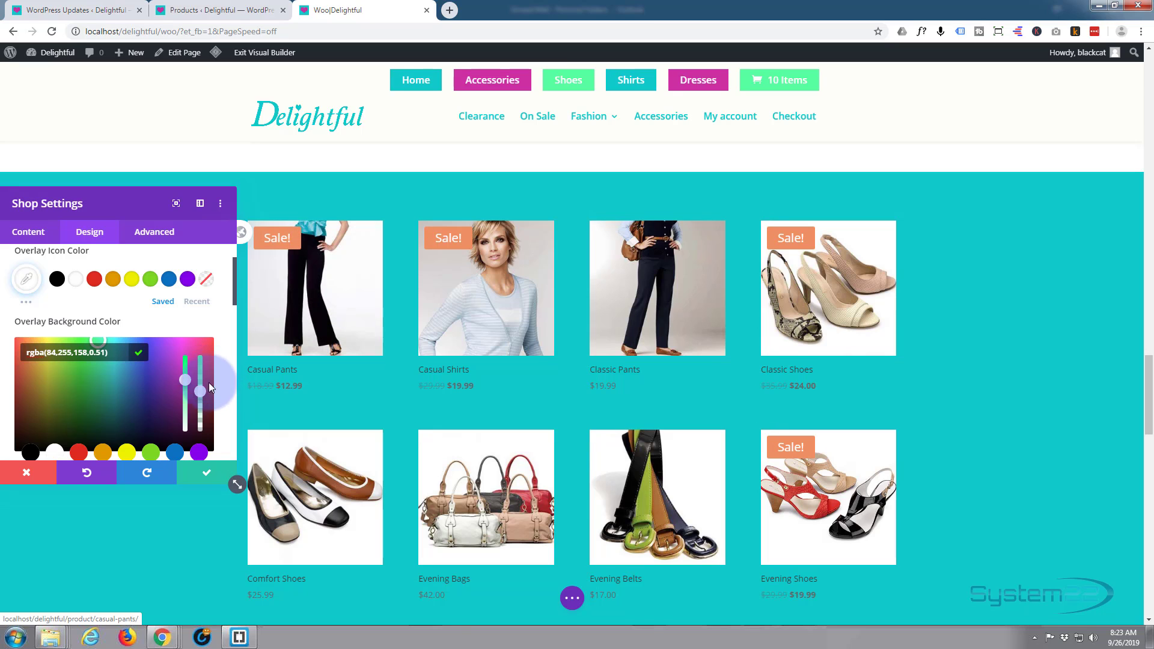
{"action": "left_click_drag", "start_coordinate": [201, 391], "coordinate": [200, 385]}
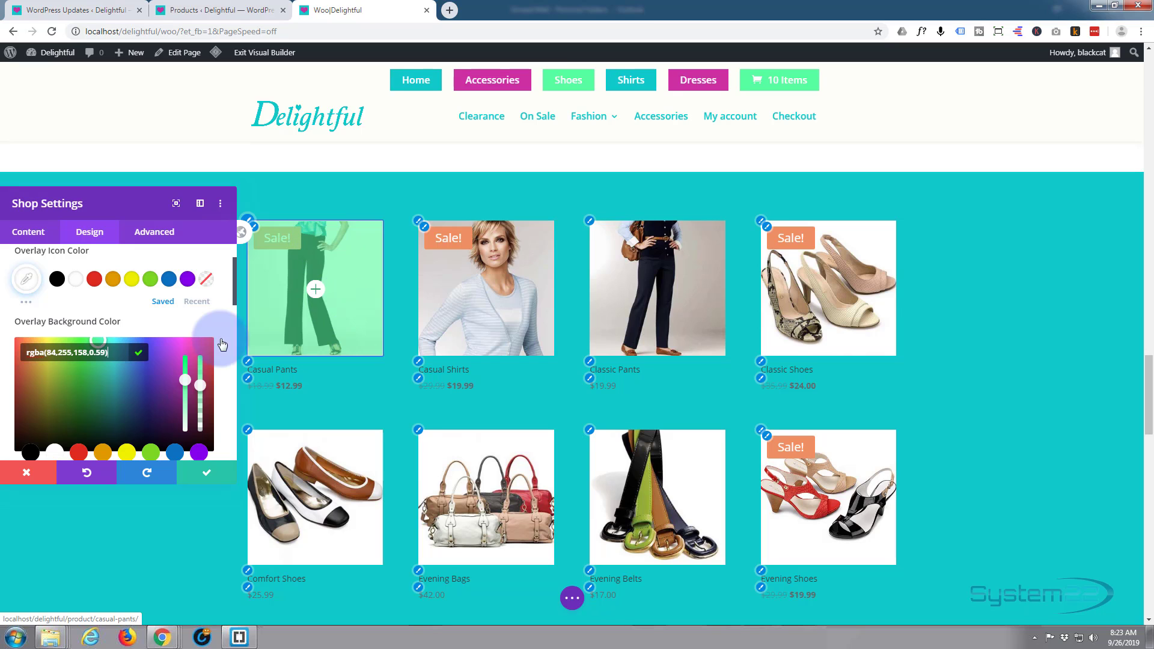
Step: Choose the shopping cart as the Shop module's overlay icon
{"action": "scroll", "coordinate": [78, 305], "scroll_direction": "down", "scroll_amount": 5}
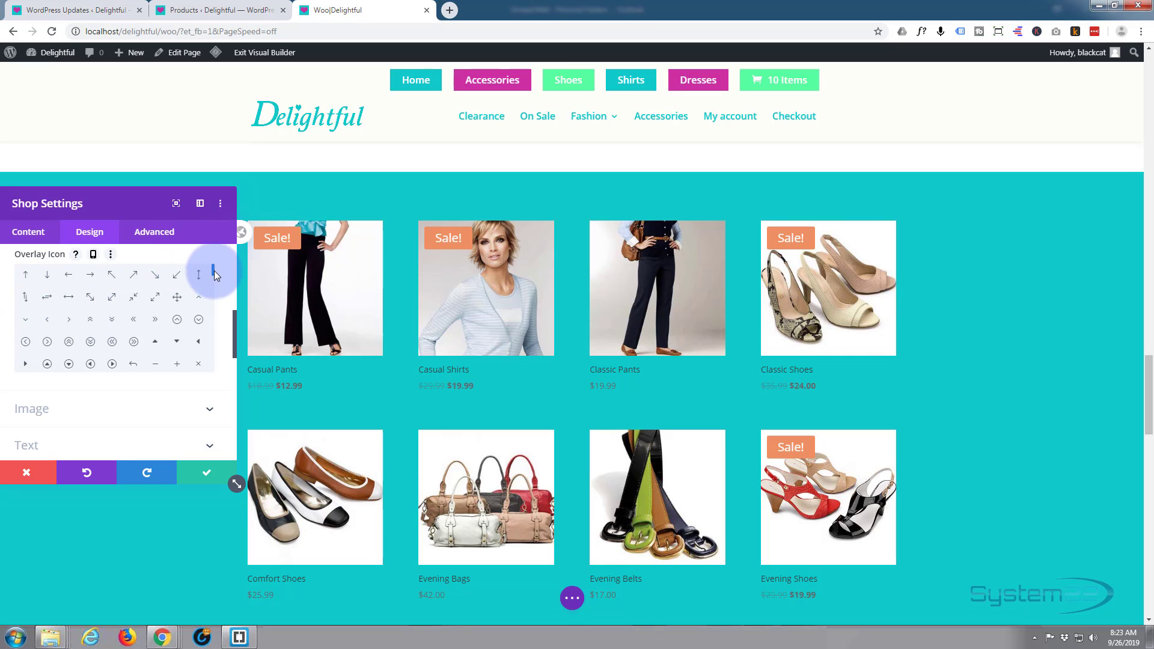
{"action": "mouse_move", "coordinate": [213, 274]}
{"action": "left_mouse_down"}
{"action": "mouse_move", "coordinate": [209, 359]}
{"action": "mouse_move", "coordinate": [211, 297]}
{"action": "left_mouse_up"}
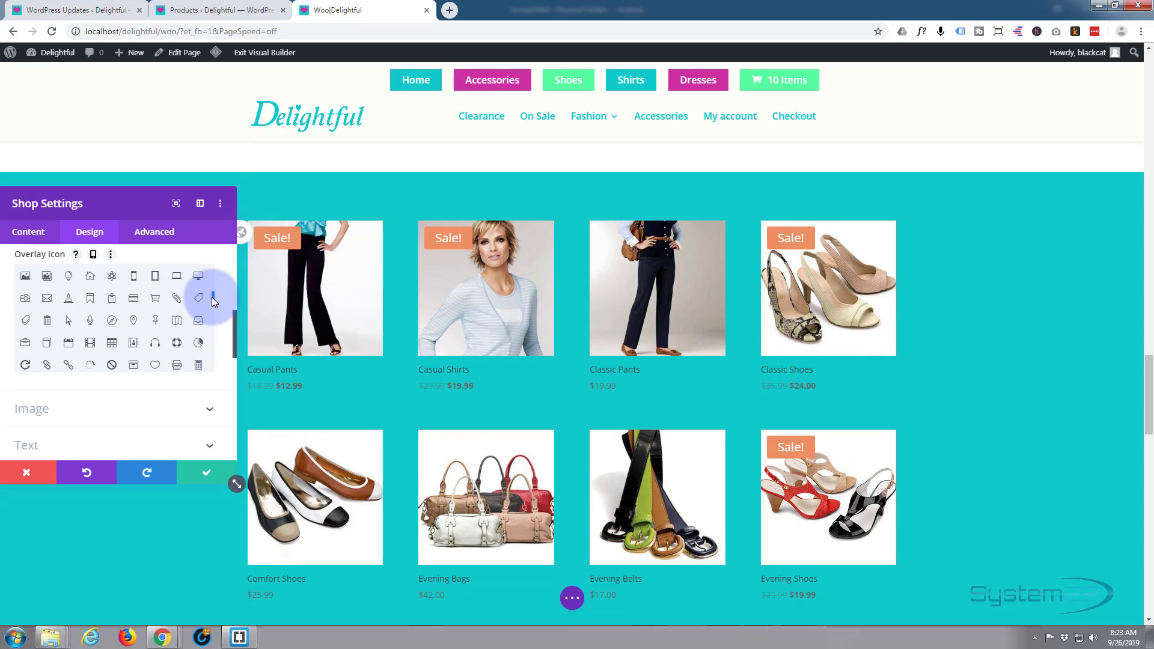
{"action": "left_click", "coordinate": [155, 302]}
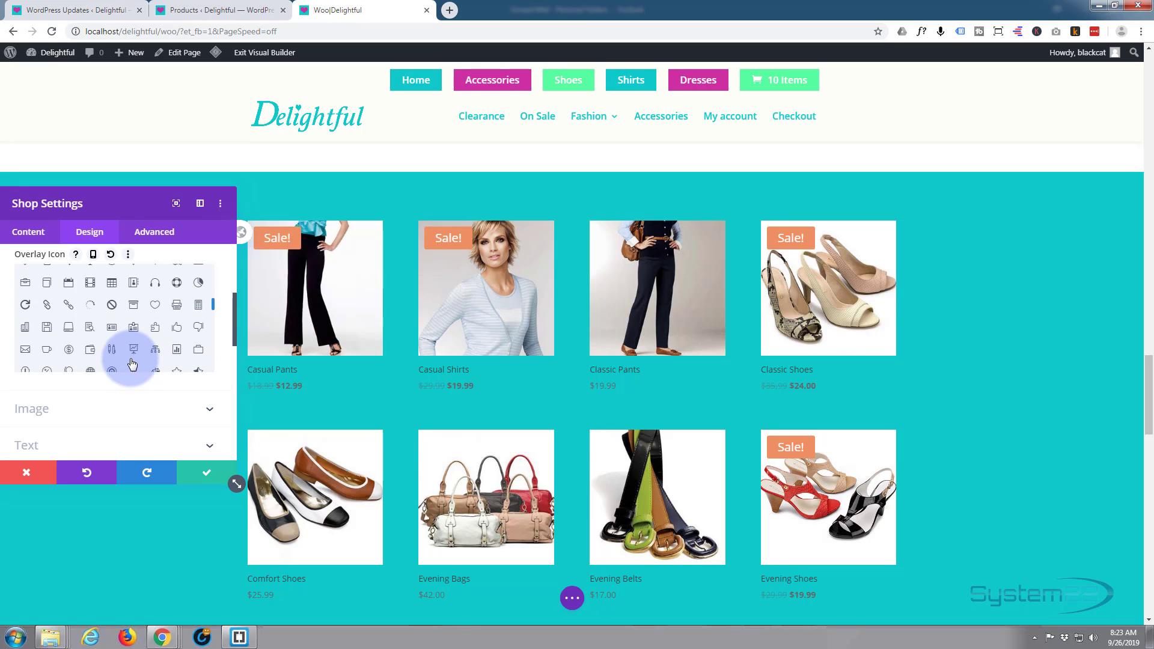
Step: Try rounding all four corners of the product images, first by 8px and then by 50% for a circular shape
{"action": "left_click", "coordinate": [117, 403]}
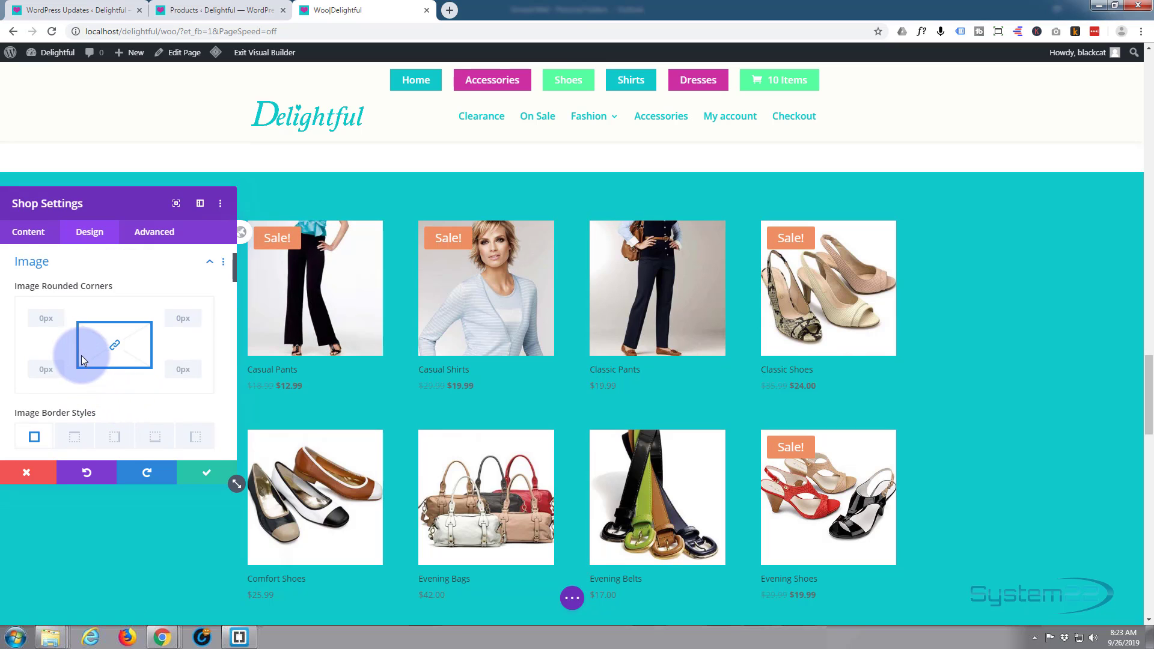
{"action": "scroll", "coordinate": [81, 353], "scroll_direction": "down", "scroll_amount": 1}
{"action": "scroll", "coordinate": [84, 352], "scroll_direction": "up", "scroll_amount": 1}
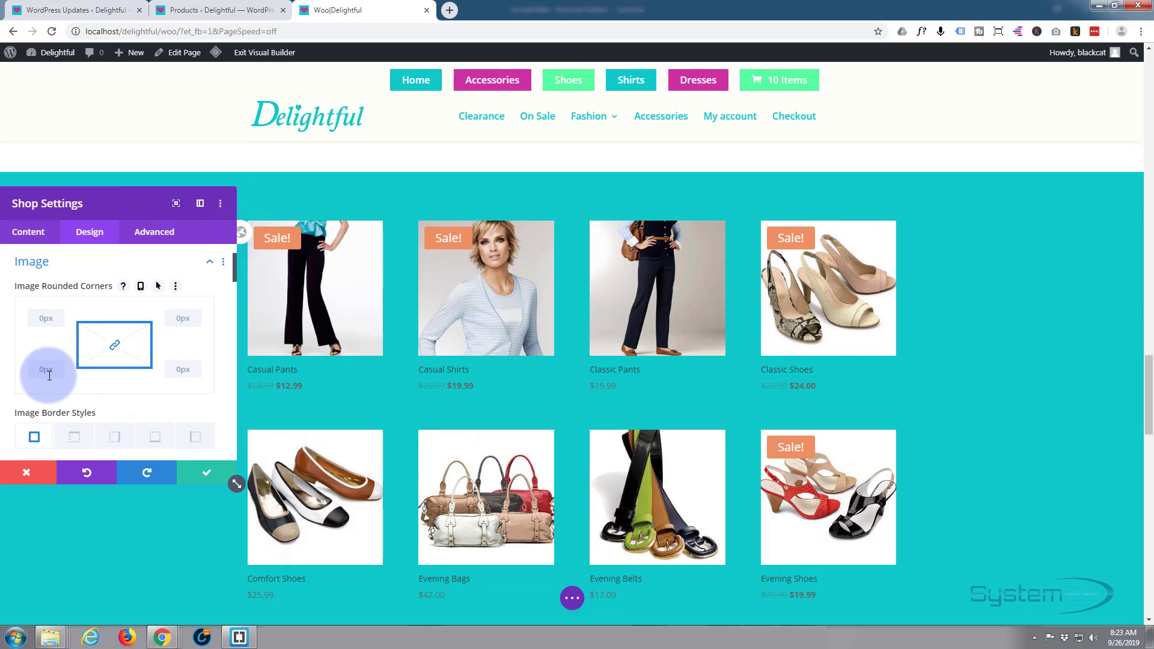
{"action": "left_click", "coordinate": [38, 318]}
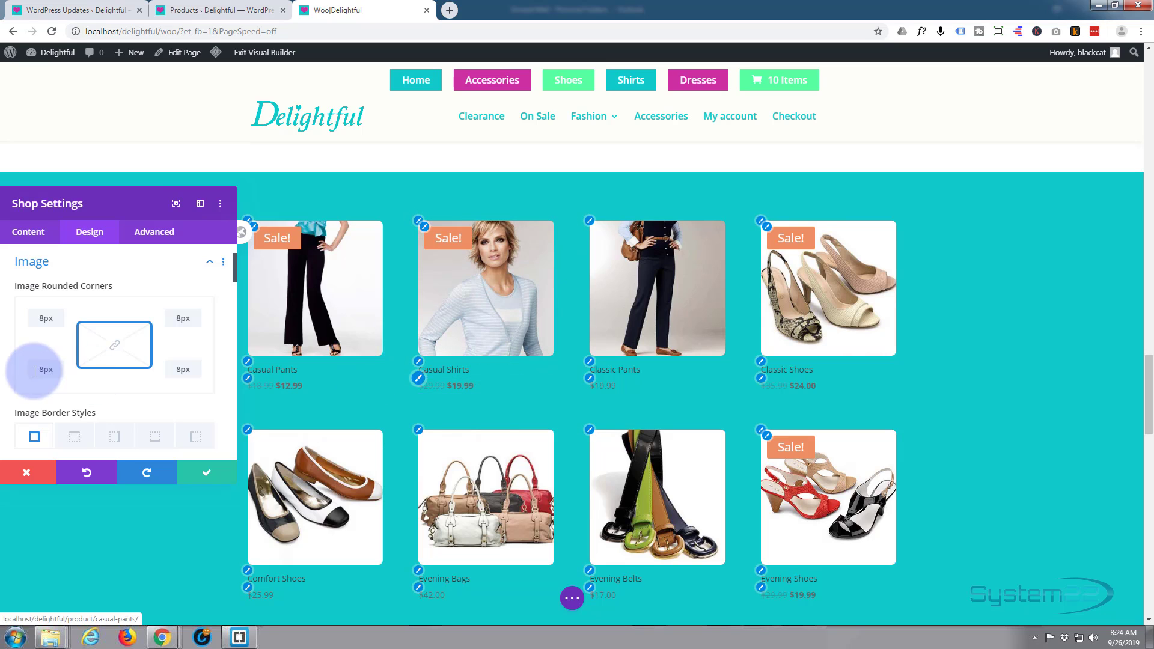
{"action": "double_click", "coordinate": [48, 319]}
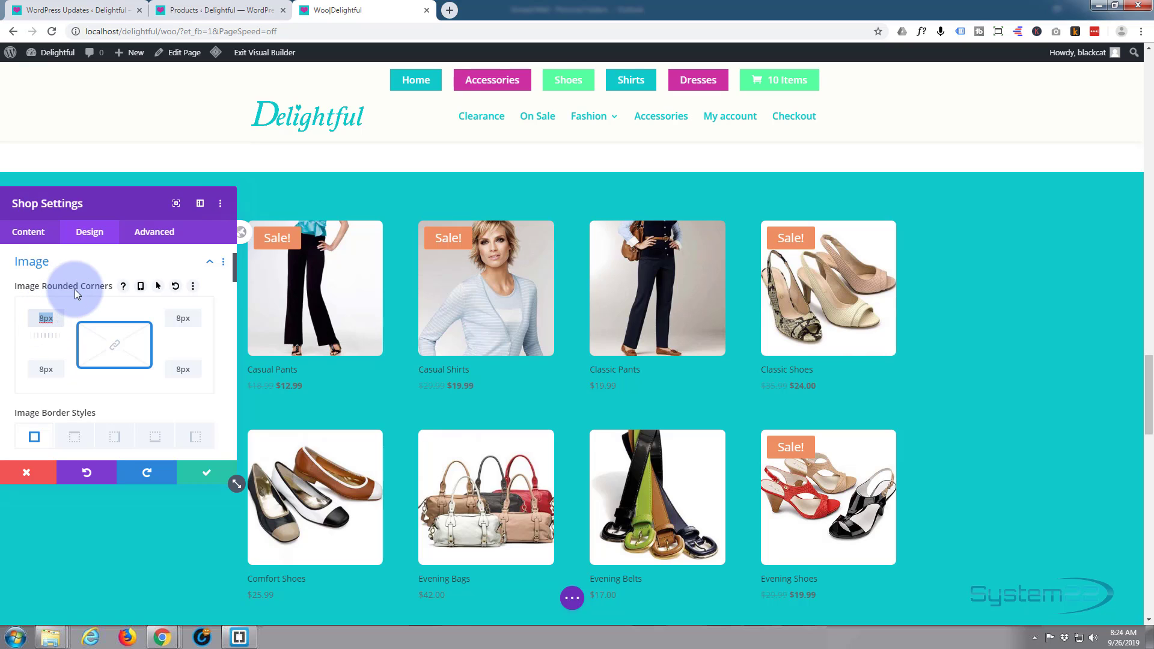
{"action": "type", "text": "50px%"}
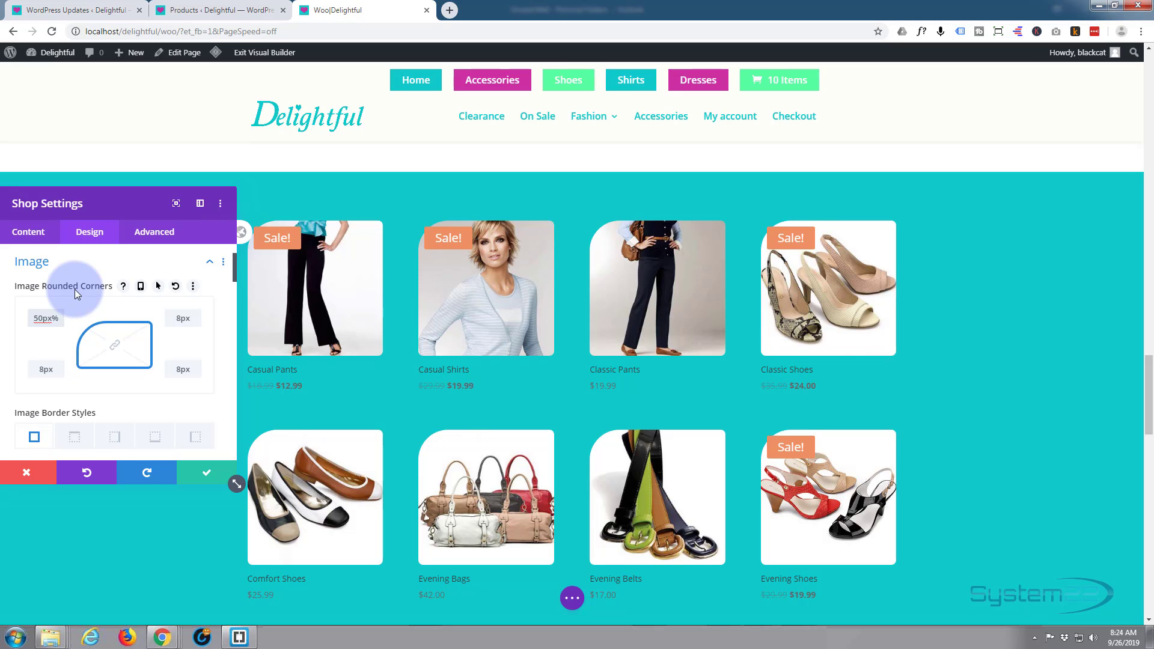
{"action": "left_click", "coordinate": [116, 352]}
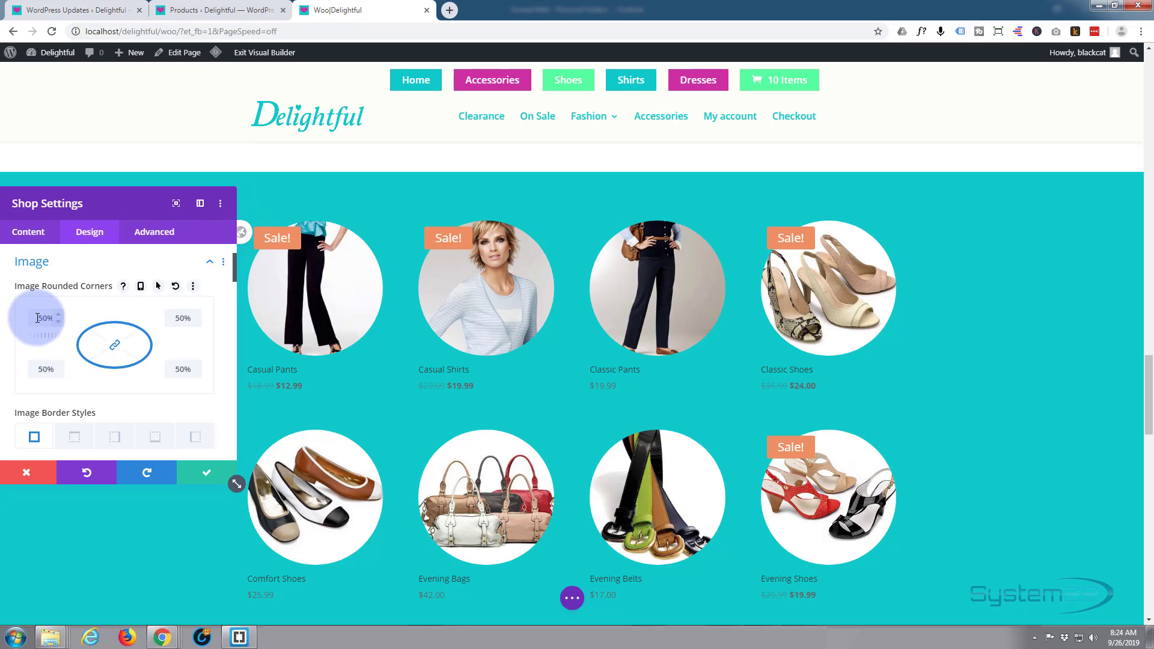
Step: Reset the rounded corners of the product images to 0px on all four corners
{"action": "left_click_drag", "start_coordinate": [38, 318], "coordinate": [54, 319]}
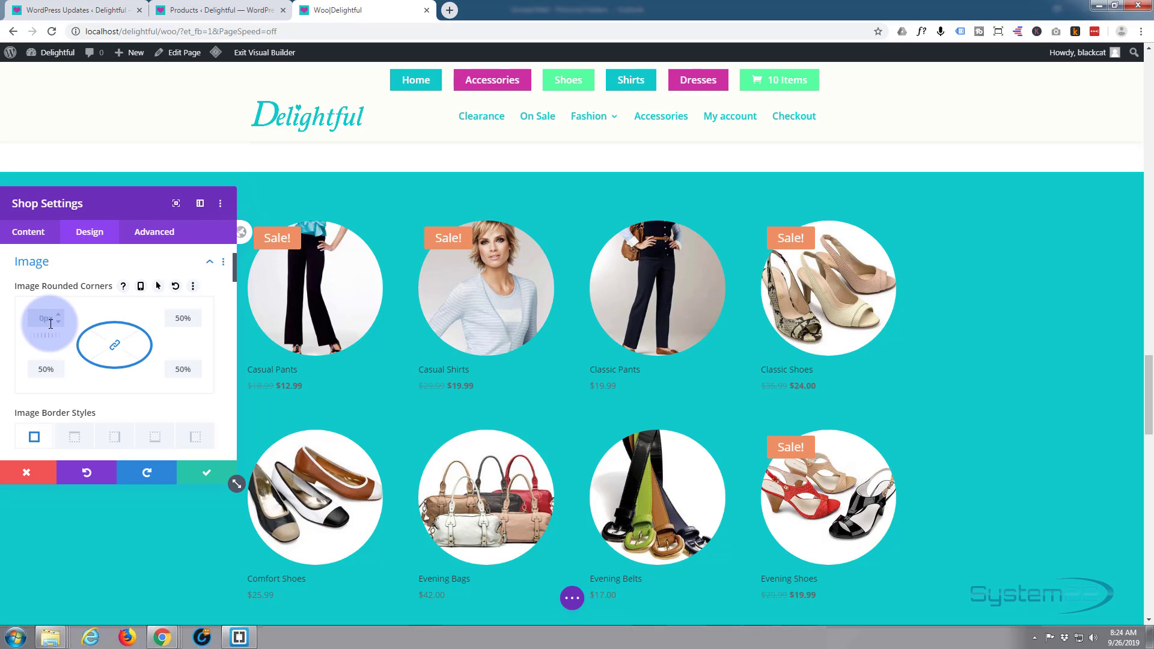
{"action": "type", "text": "0"}
{"action": "left_click", "coordinate": [114, 319]}
Step: Try a 6px border on all sides of the product images, then bring the border width back to zero
{"action": "scroll", "coordinate": [109, 332], "scroll_direction": "down", "scroll_amount": 2}
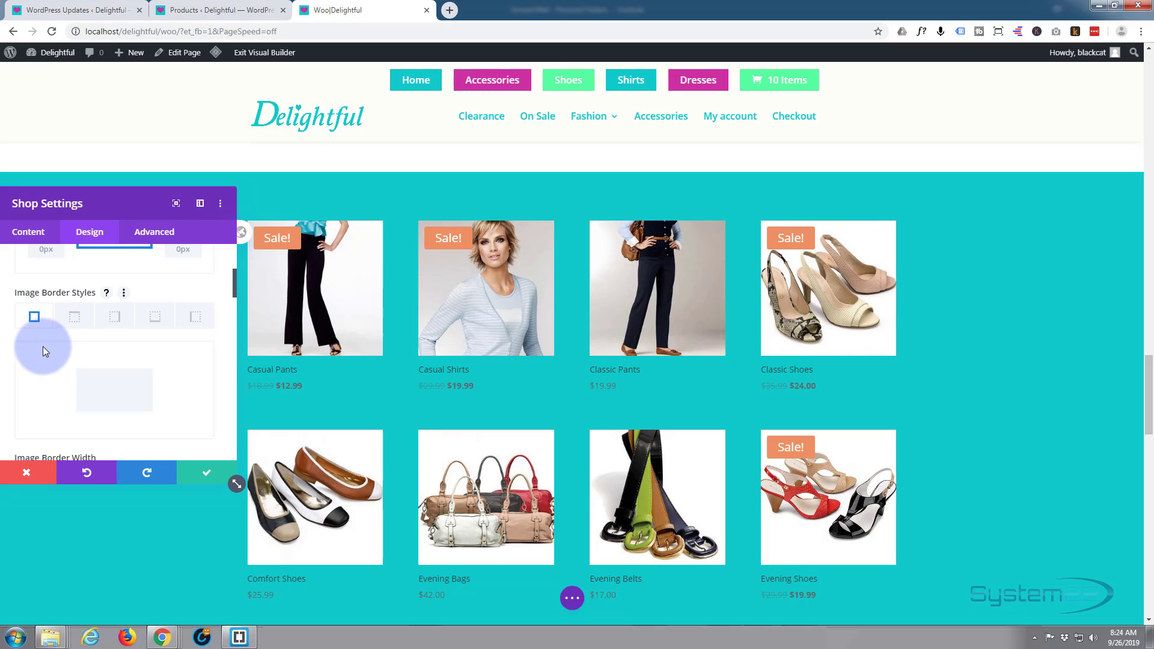
{"action": "scroll", "coordinate": [45, 345], "scroll_direction": "down", "scroll_amount": 2}
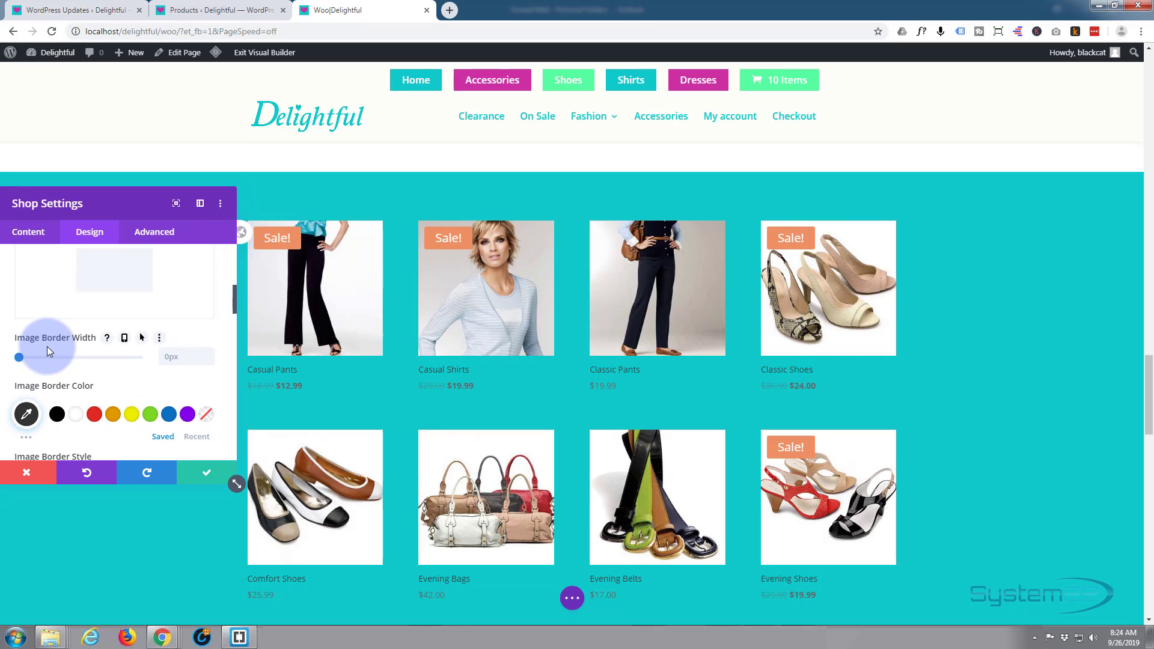
{"action": "scroll", "coordinate": [34, 330], "scroll_direction": "up", "scroll_amount": 2}
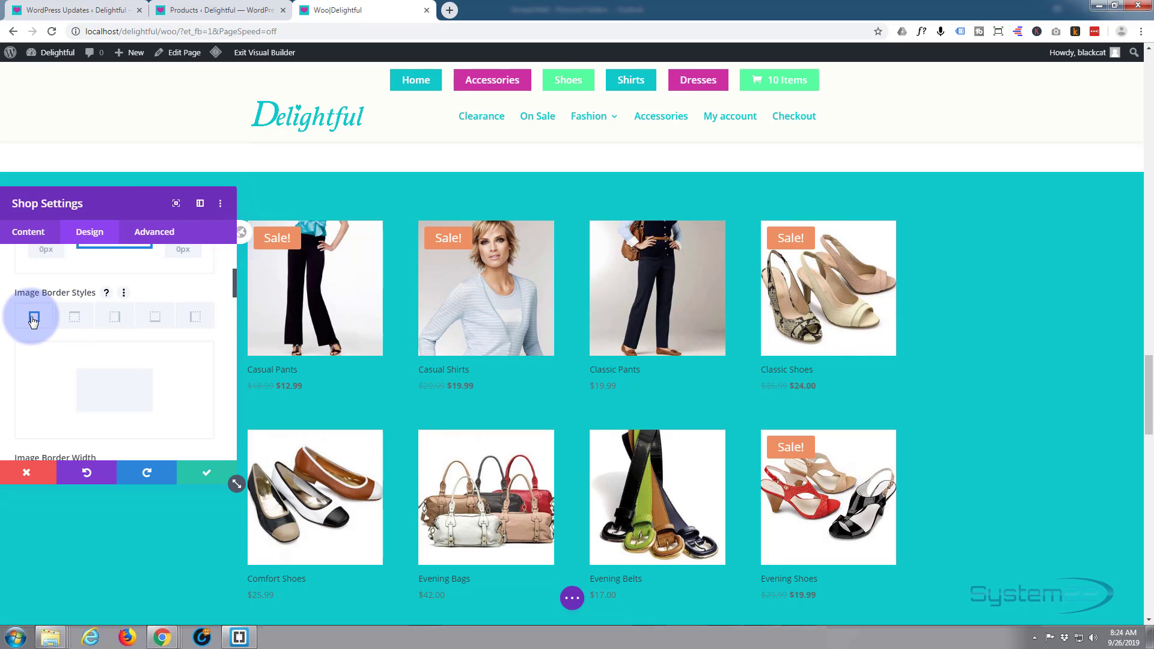
{"action": "scroll", "coordinate": [40, 366], "scroll_direction": "down", "scroll_amount": 2}
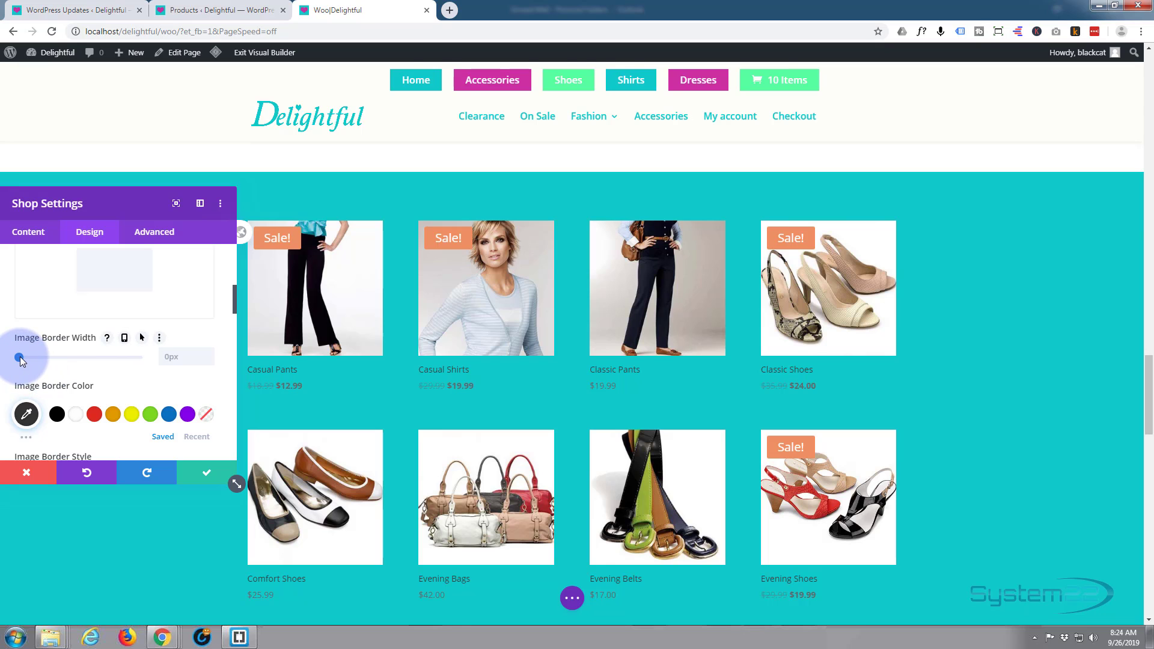
{"action": "left_click_drag", "start_coordinate": [21, 358], "coordinate": [35, 360]}
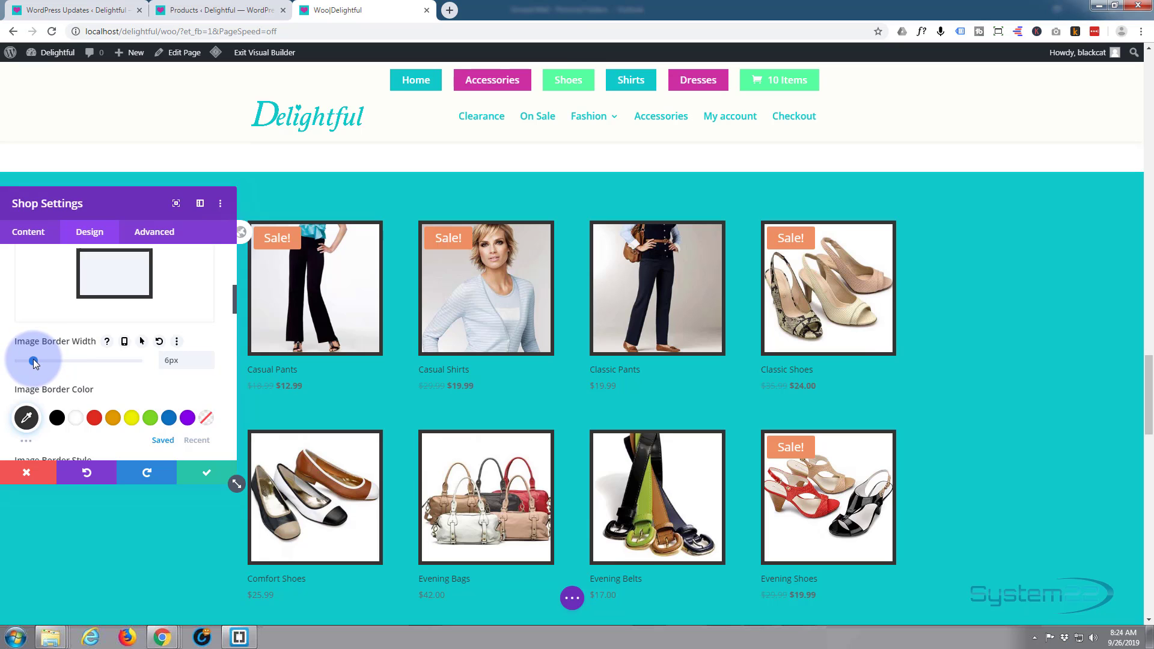
{"action": "left_click_drag", "start_coordinate": [34, 360], "coordinate": [3, 365]}
Step: Apply the fourth box shadow preset, which falls below the image, to the product images and review its shadow options
{"action": "scroll", "coordinate": [52, 356], "scroll_direction": "down", "scroll_amount": 3}
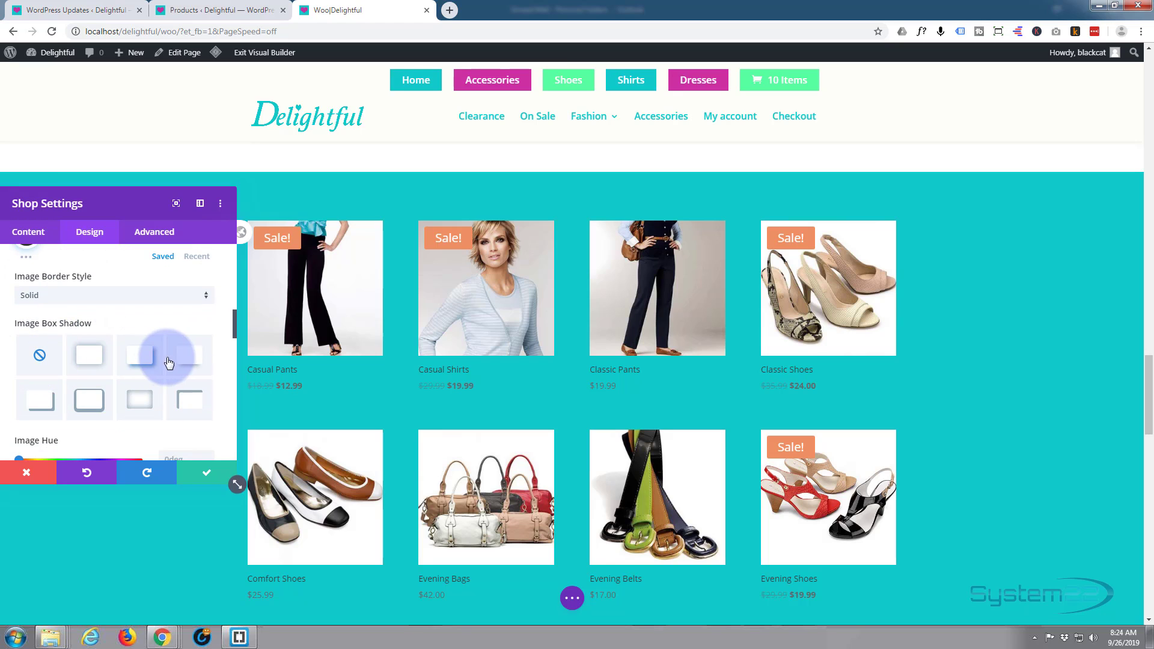
{"action": "left_click", "coordinate": [194, 362]}
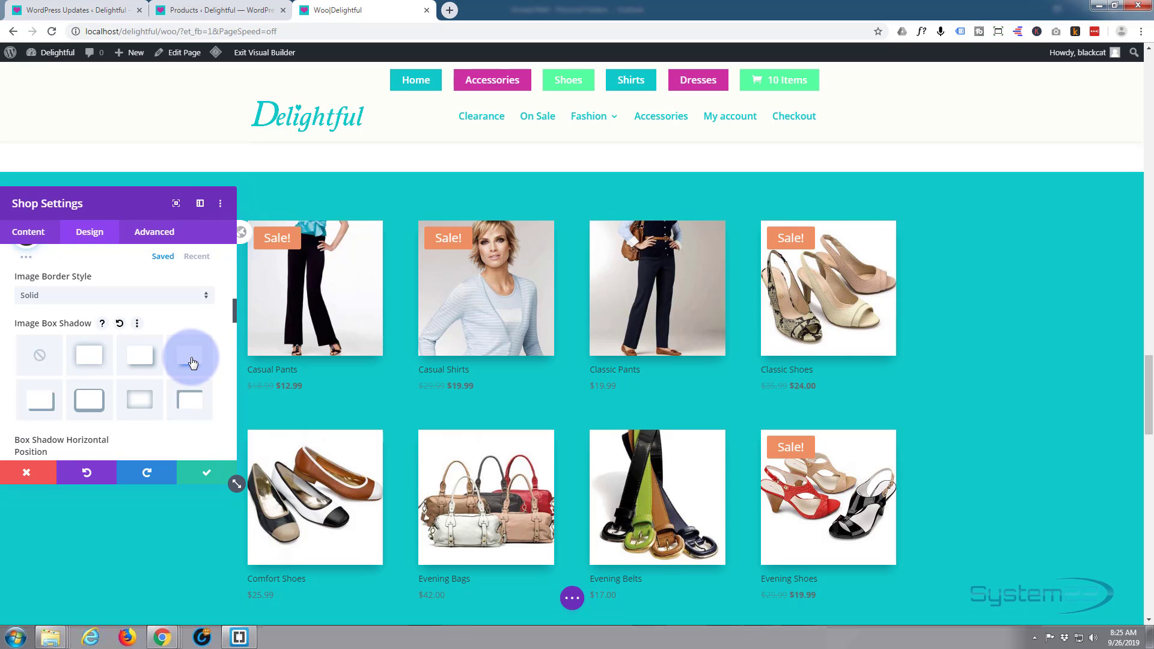
{"action": "scroll", "coordinate": [136, 361], "scroll_direction": "down", "scroll_amount": 2}
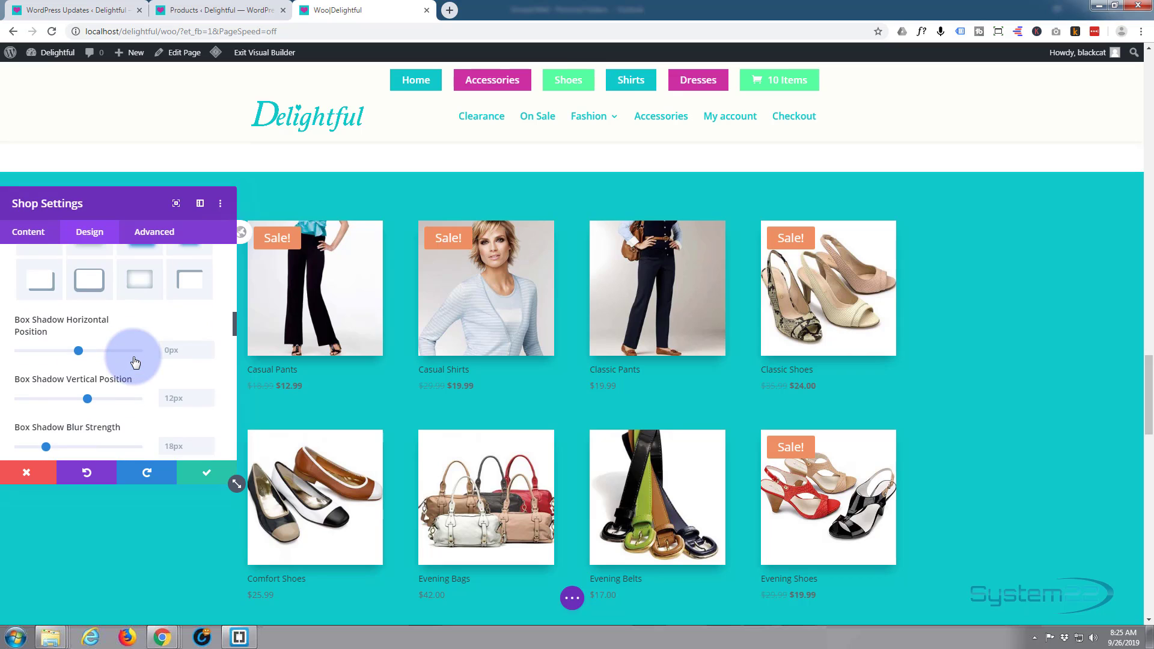
{"action": "scroll", "coordinate": [135, 360], "scroll_direction": "down", "scroll_amount": 2}
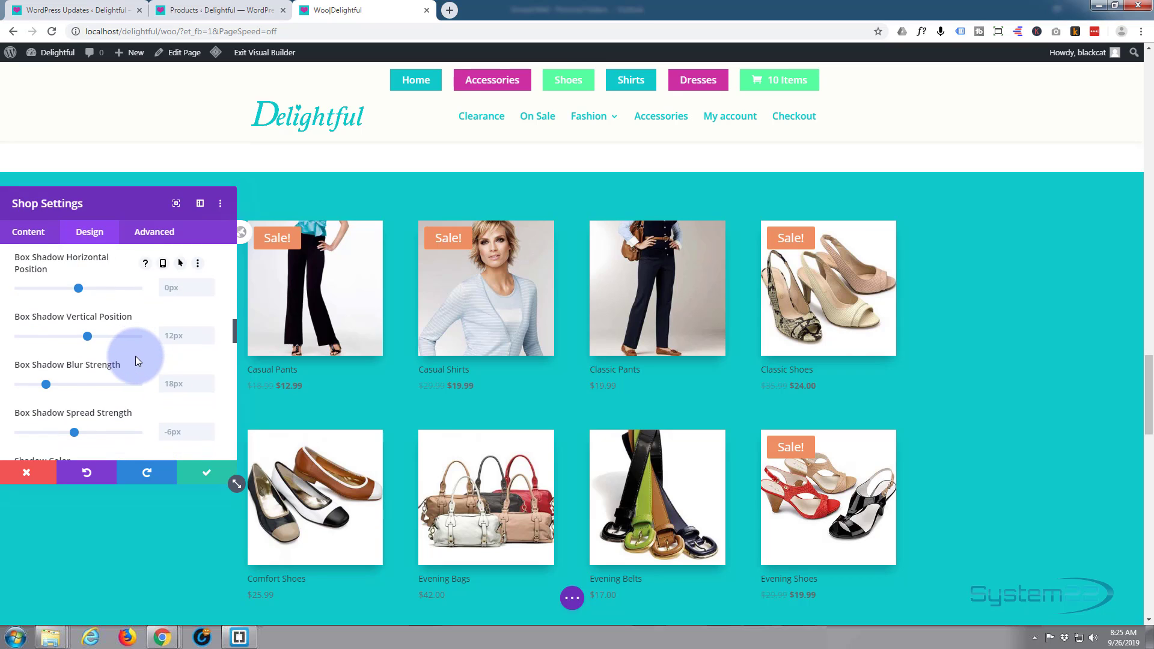
{"action": "scroll", "coordinate": [135, 356], "scroll_direction": "down", "scroll_amount": 1}
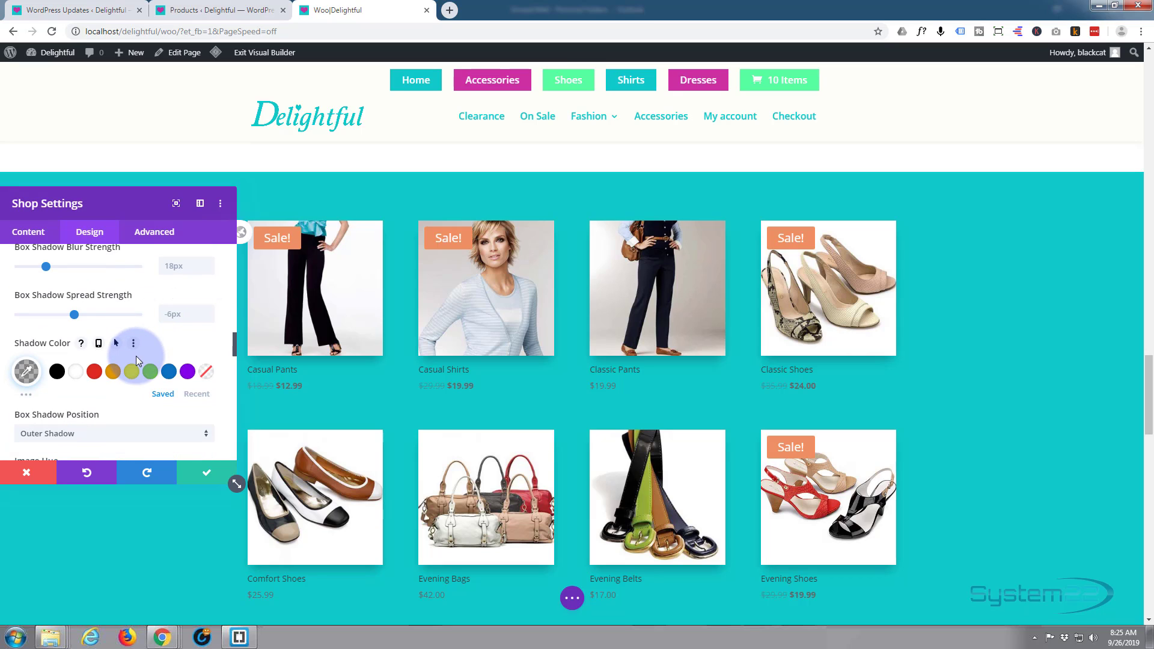
{"action": "scroll", "coordinate": [136, 356], "scroll_direction": "down", "scroll_amount": 1}
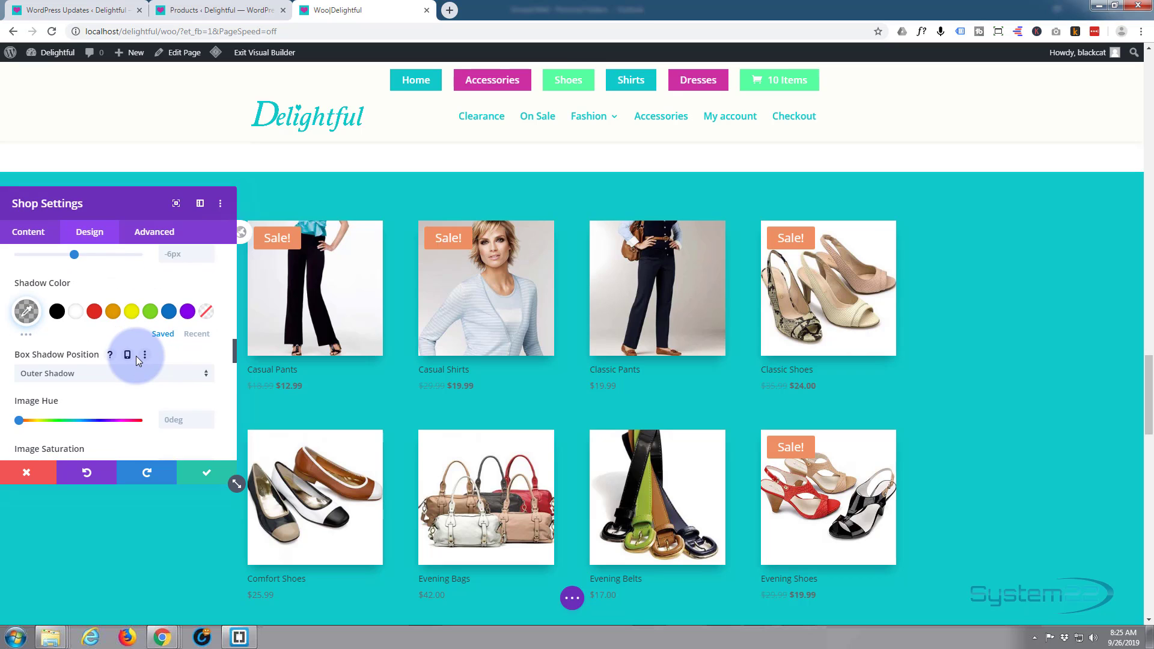
Step: Center the text alignment of the product titles and prices in the Shop module
{"action": "scroll", "coordinate": [136, 355], "scroll_direction": "down", "scroll_amount": 4}
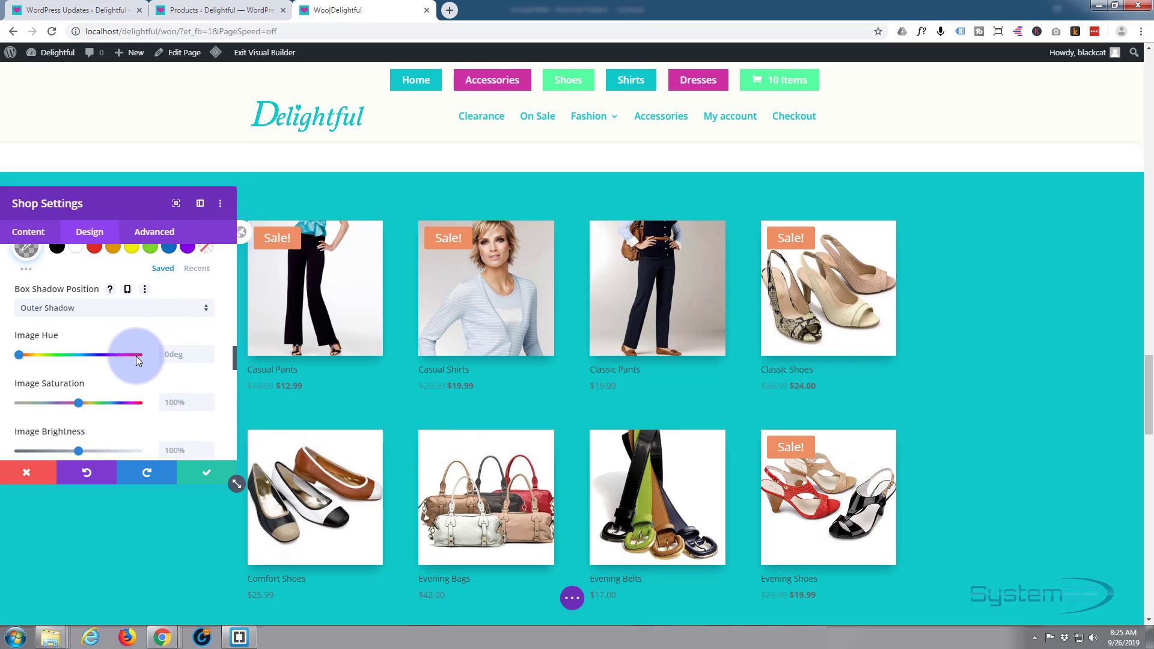
{"action": "scroll", "coordinate": [135, 356], "scroll_direction": "down", "scroll_amount": 3}
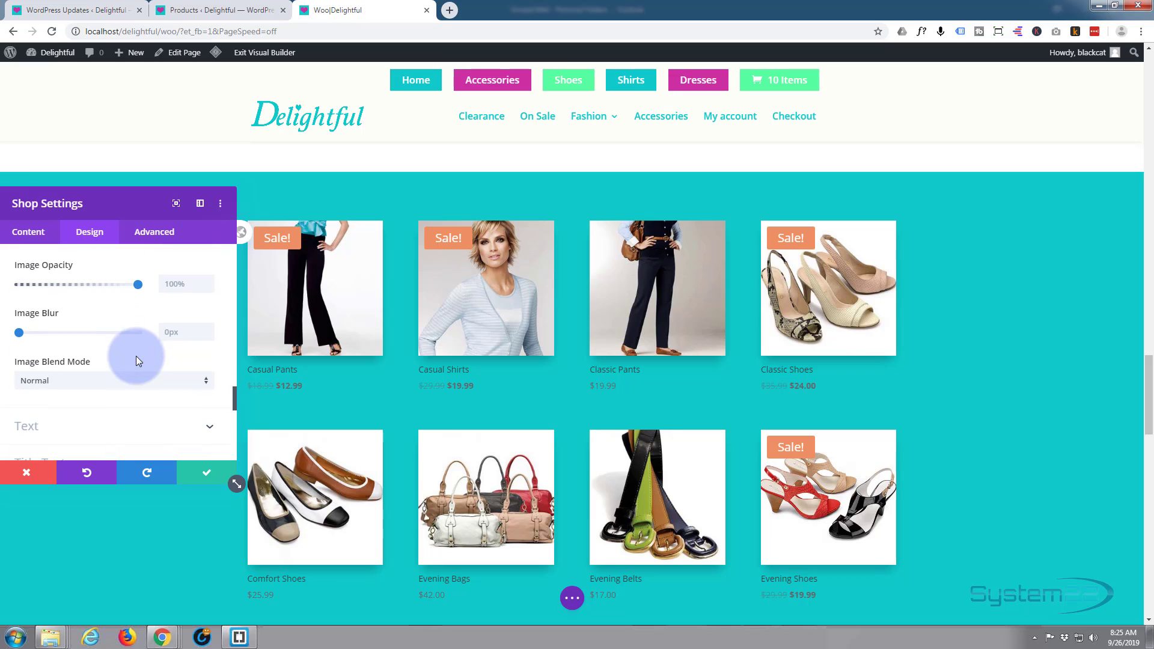
{"action": "scroll", "coordinate": [120, 366], "scroll_direction": "down", "scroll_amount": 1}
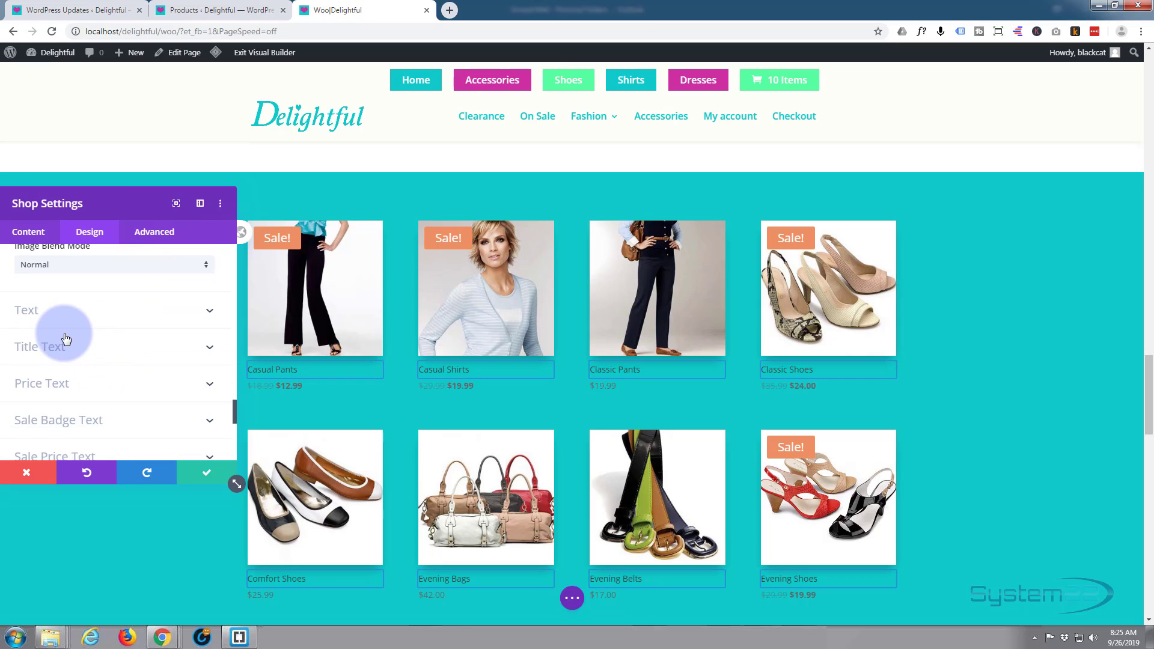
{"action": "left_click", "coordinate": [101, 324]}
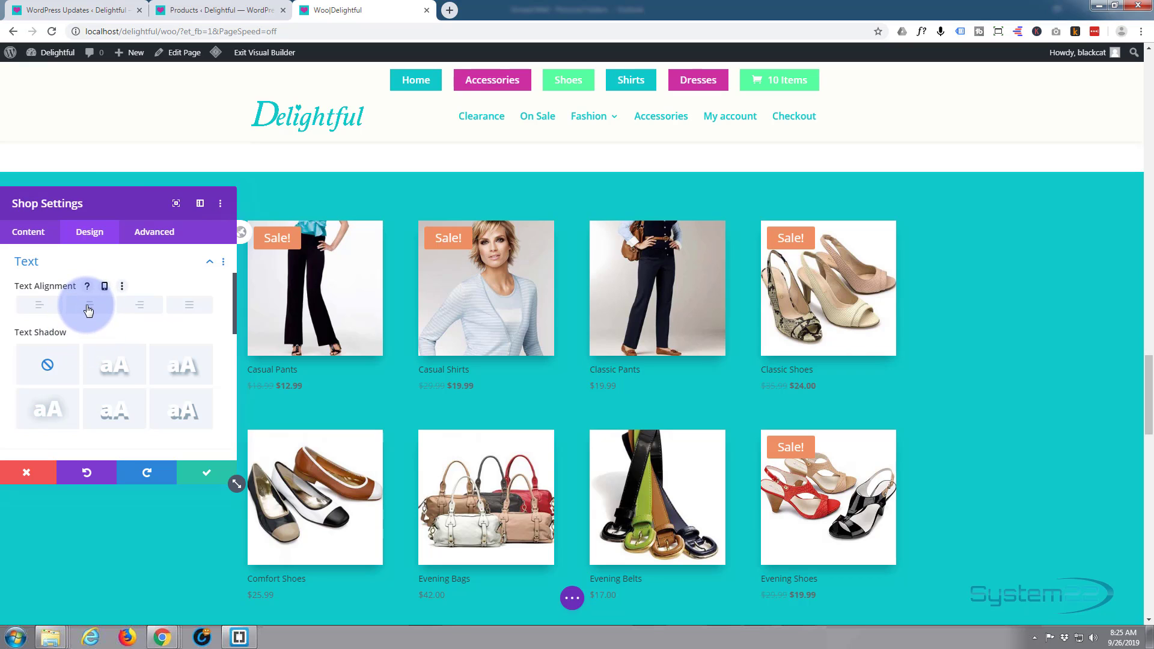
{"action": "left_click", "coordinate": [90, 308]}
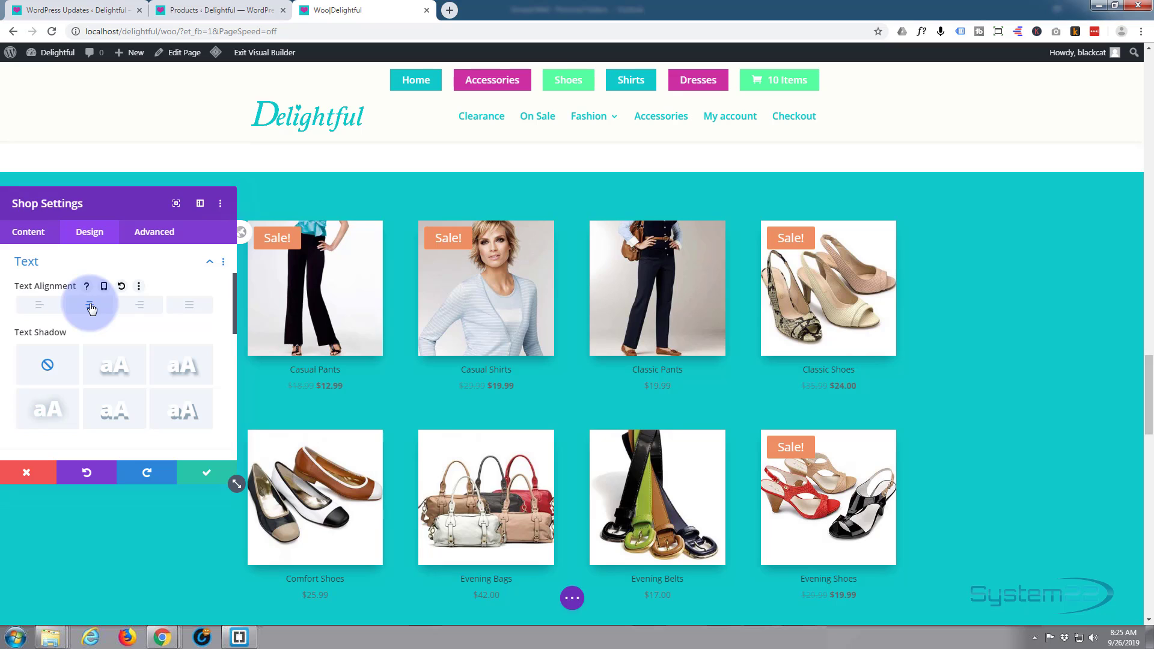
Step: Set the product title text color to white (#ffffff) and the title text size to 20px
{"action": "scroll", "coordinate": [113, 337], "scroll_direction": "down", "scroll_amount": 1}
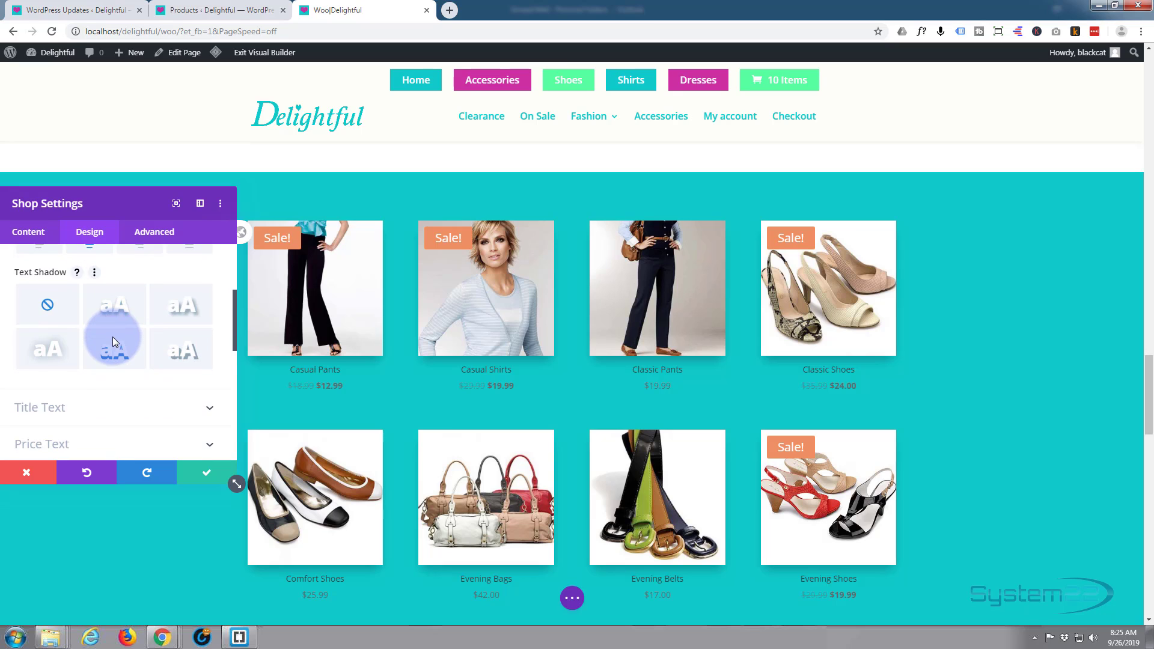
{"action": "scroll", "coordinate": [113, 336], "scroll_direction": "down", "scroll_amount": 1}
{"action": "scroll", "coordinate": [111, 330], "scroll_direction": "down", "scroll_amount": 1}
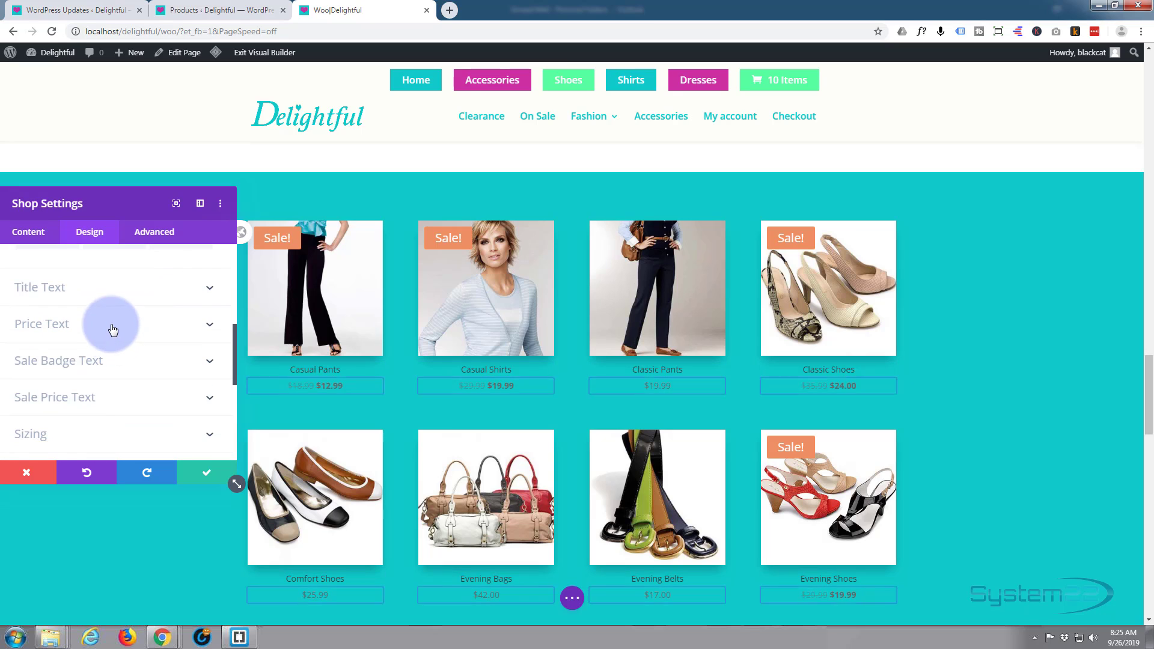
{"action": "left_click", "coordinate": [118, 296]}
{"action": "scroll", "coordinate": [110, 330], "scroll_direction": "down", "scroll_amount": 3}
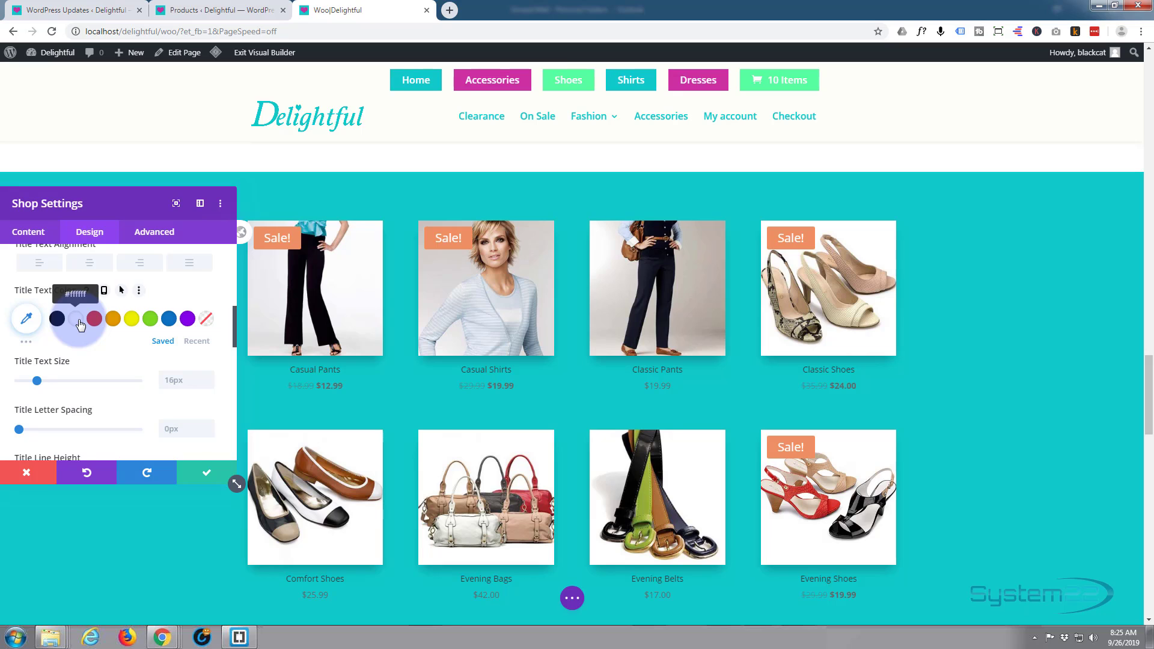
{"action": "left_click", "coordinate": [76, 319]}
{"action": "scroll", "coordinate": [89, 359], "scroll_direction": "up", "scroll_amount": 1}
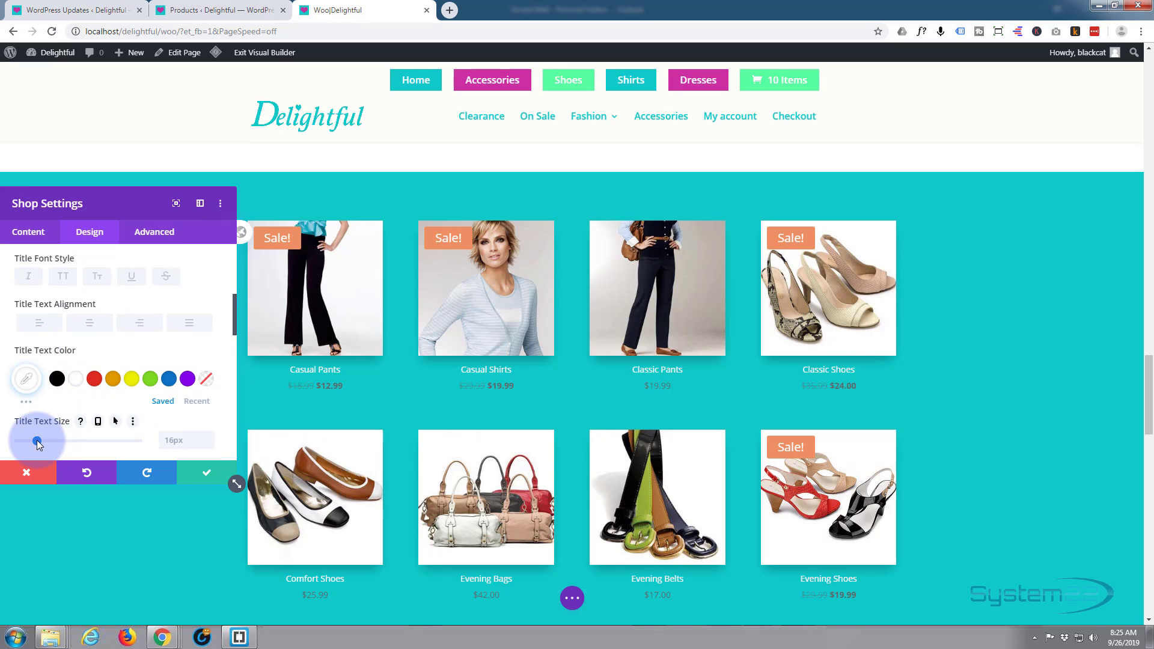
{"action": "left_click_drag", "start_coordinate": [37, 440], "coordinate": [42, 440]}
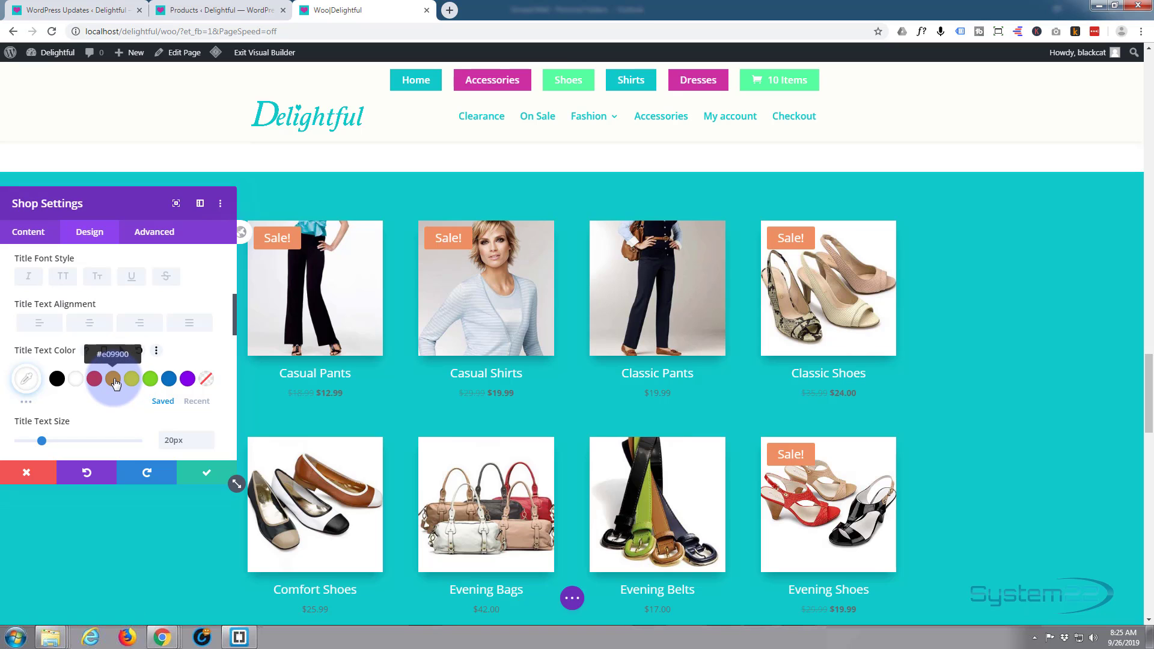
Step: Set the price text color of the Shop module to the green #54FF9E
{"action": "scroll", "coordinate": [116, 384], "scroll_direction": "down", "scroll_amount": 4}
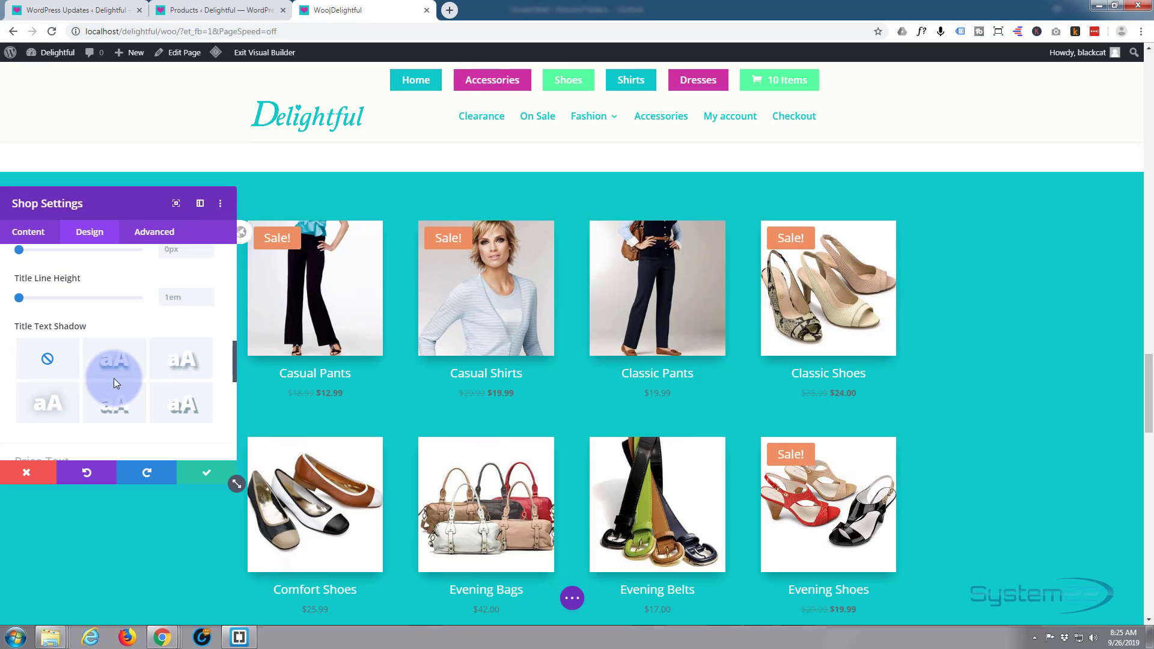
{"action": "scroll", "coordinate": [113, 378], "scroll_direction": "down", "scroll_amount": 3}
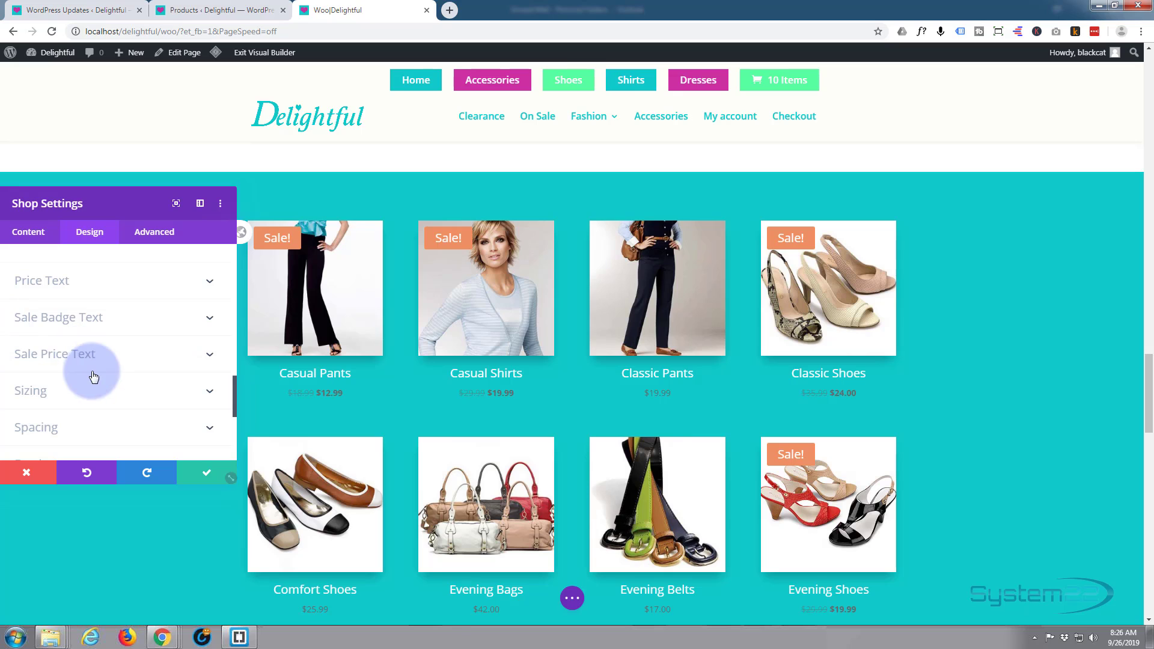
{"action": "left_click", "coordinate": [92, 289]}
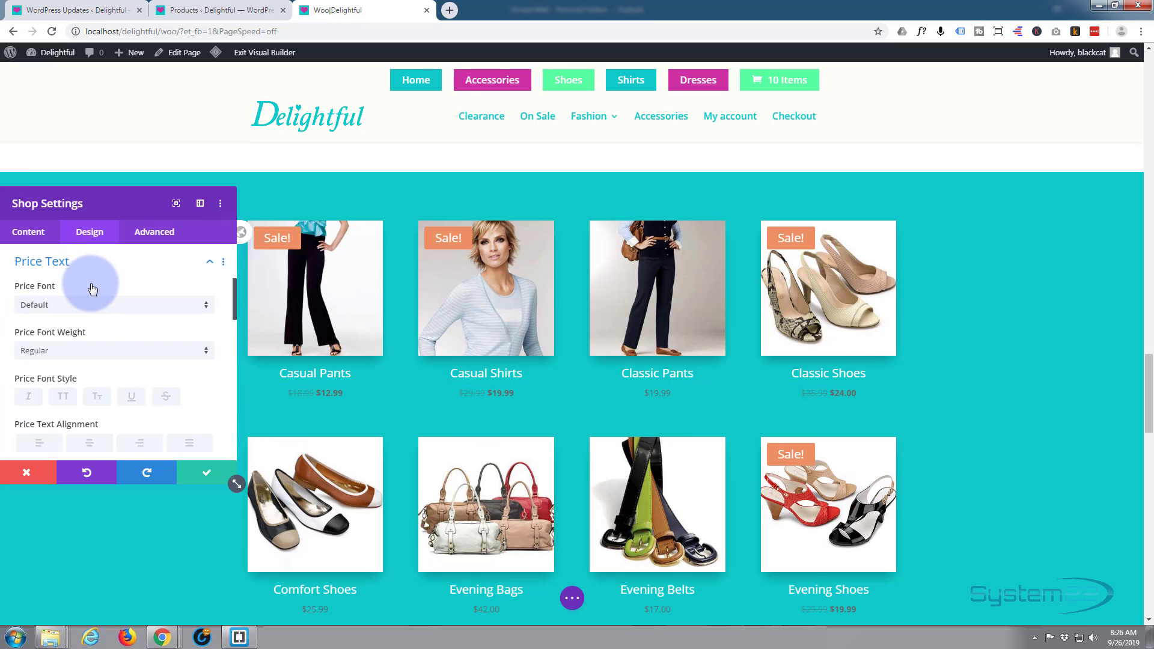
{"action": "scroll", "coordinate": [95, 339], "scroll_direction": "down", "scroll_amount": 2}
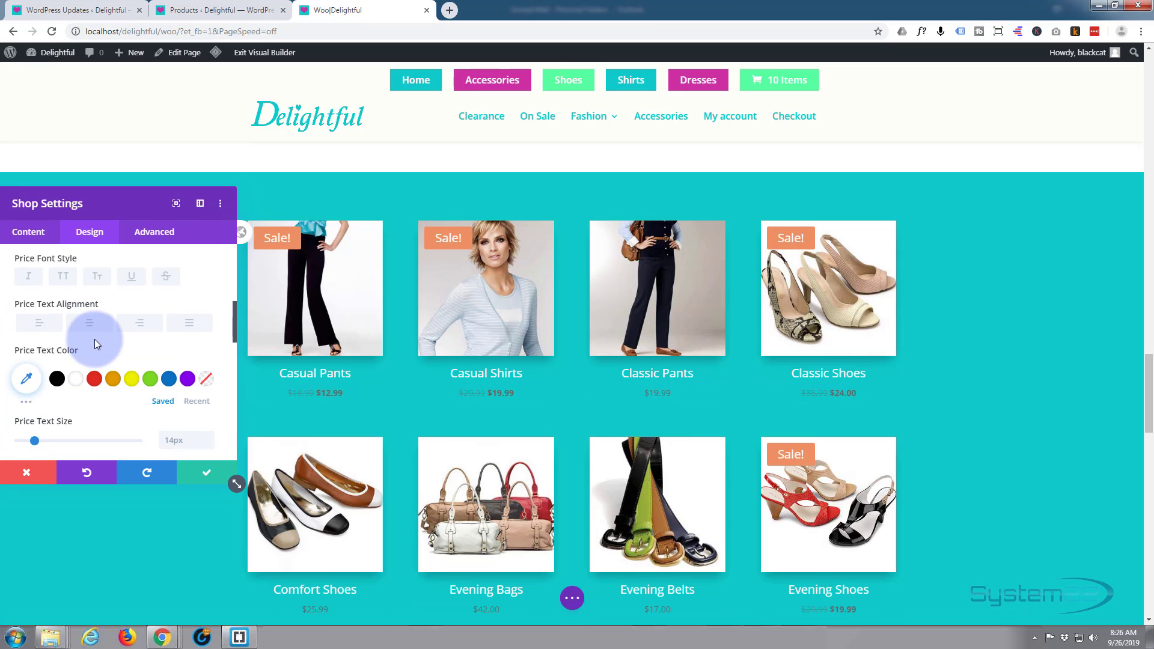
{"action": "scroll", "coordinate": [95, 341], "scroll_direction": "down", "scroll_amount": 1}
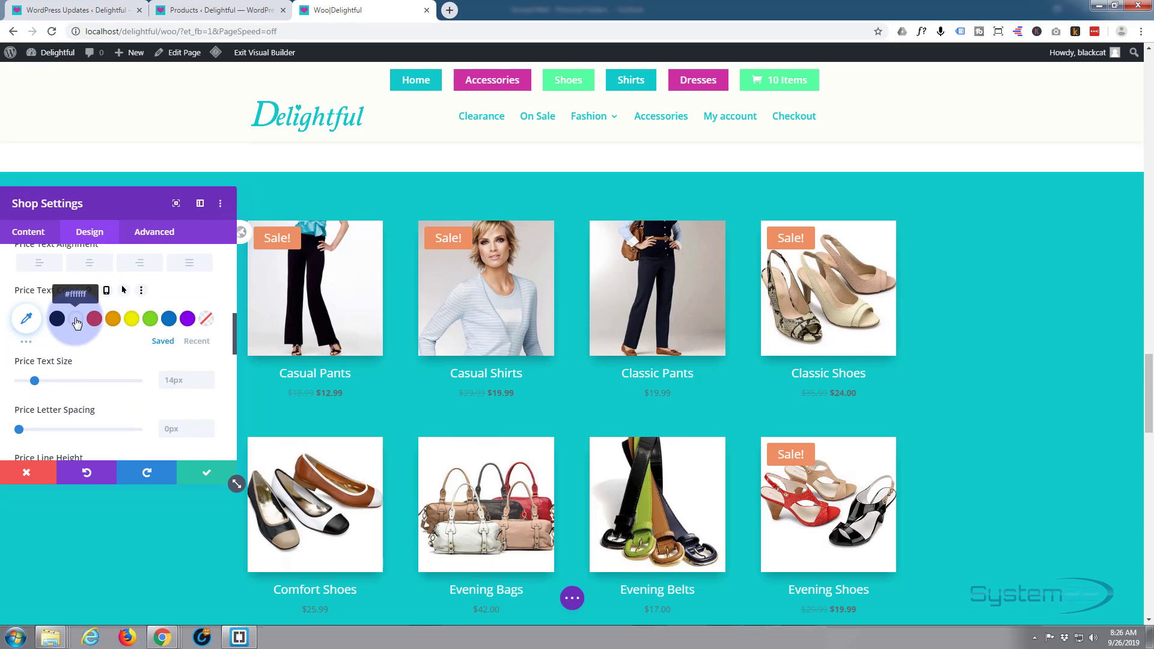
{"action": "left_click", "coordinate": [27, 322]}
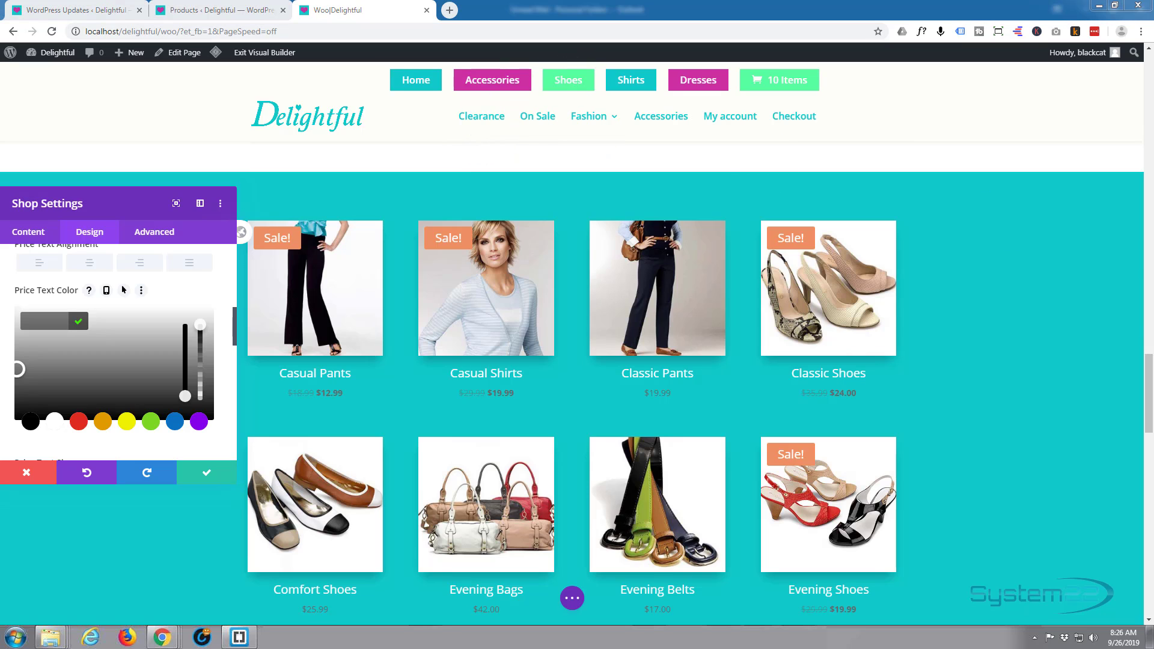
{"action": "left_click", "coordinate": [43, 320]}
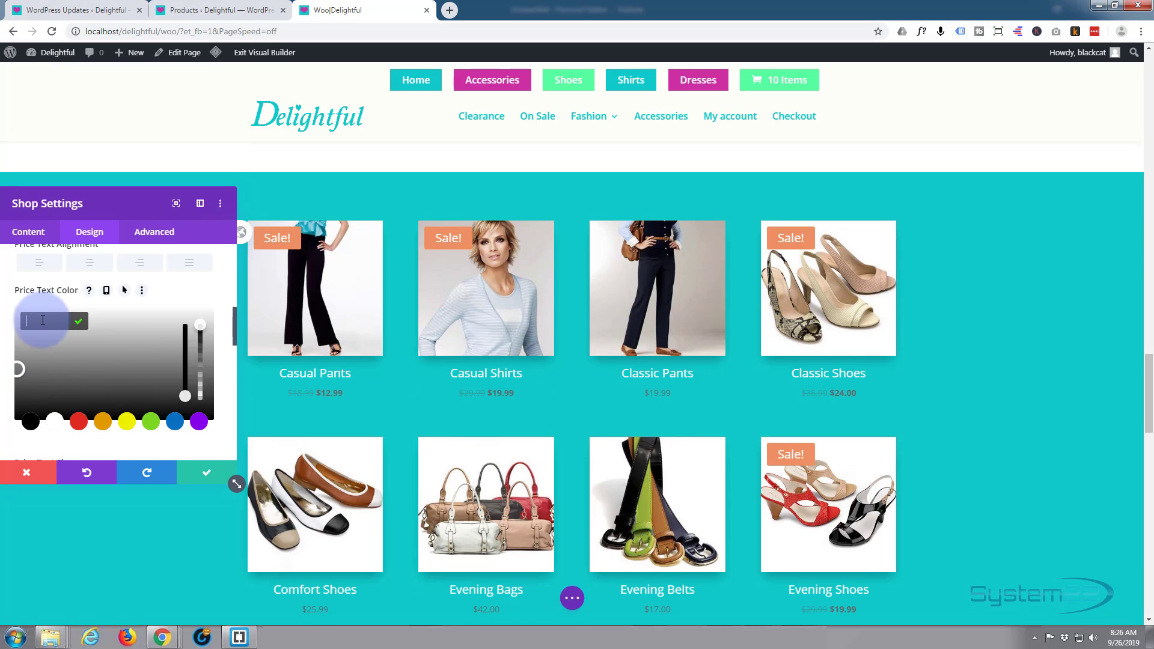
{"action": "type", "text": "#54FF9E"}
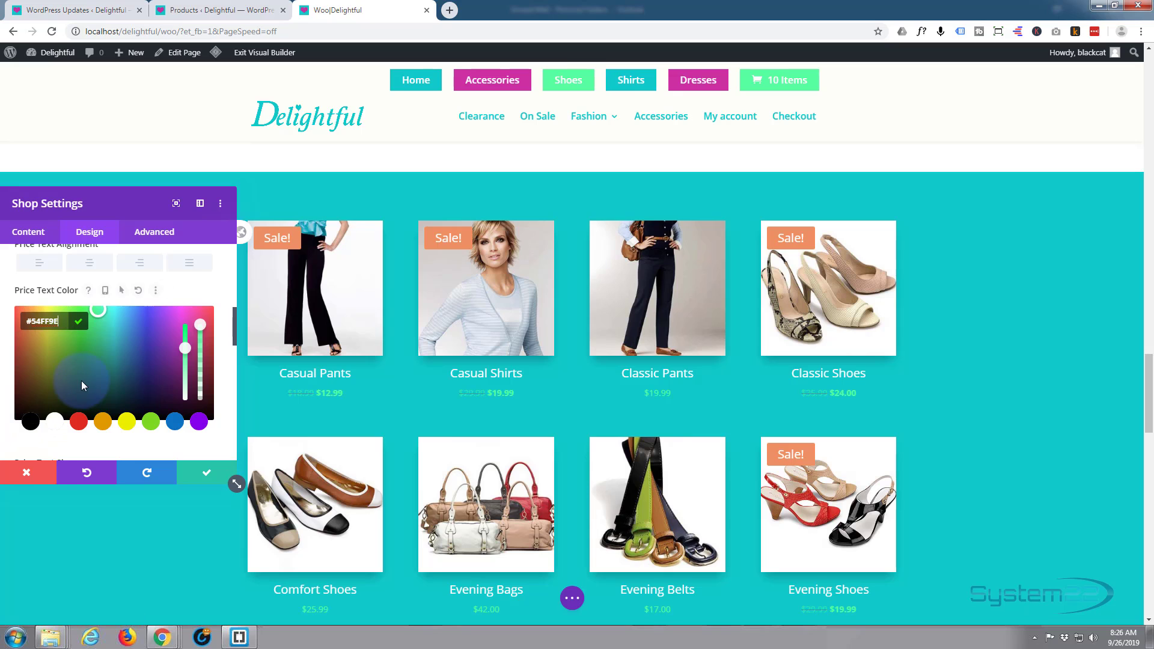
Step: Set the price text size to 23px and apply the first text shadow preset to the prices
{"action": "scroll", "coordinate": [81, 380], "scroll_direction": "down", "scroll_amount": 3}
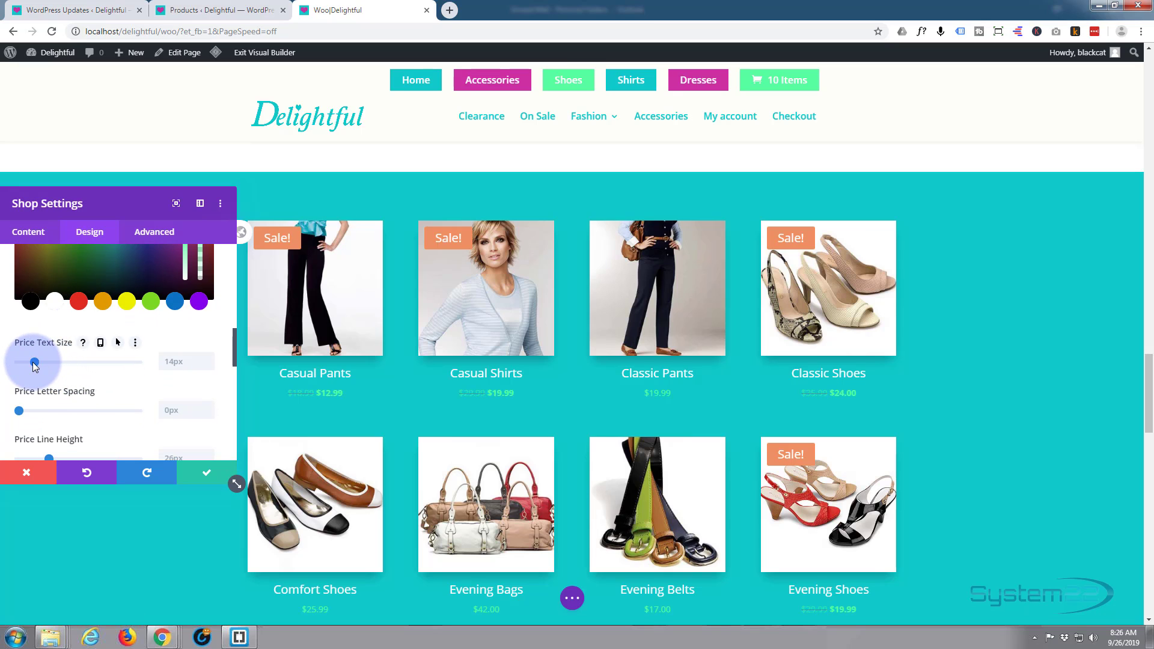
{"action": "left_click_drag", "start_coordinate": [34, 362], "coordinate": [46, 364]}
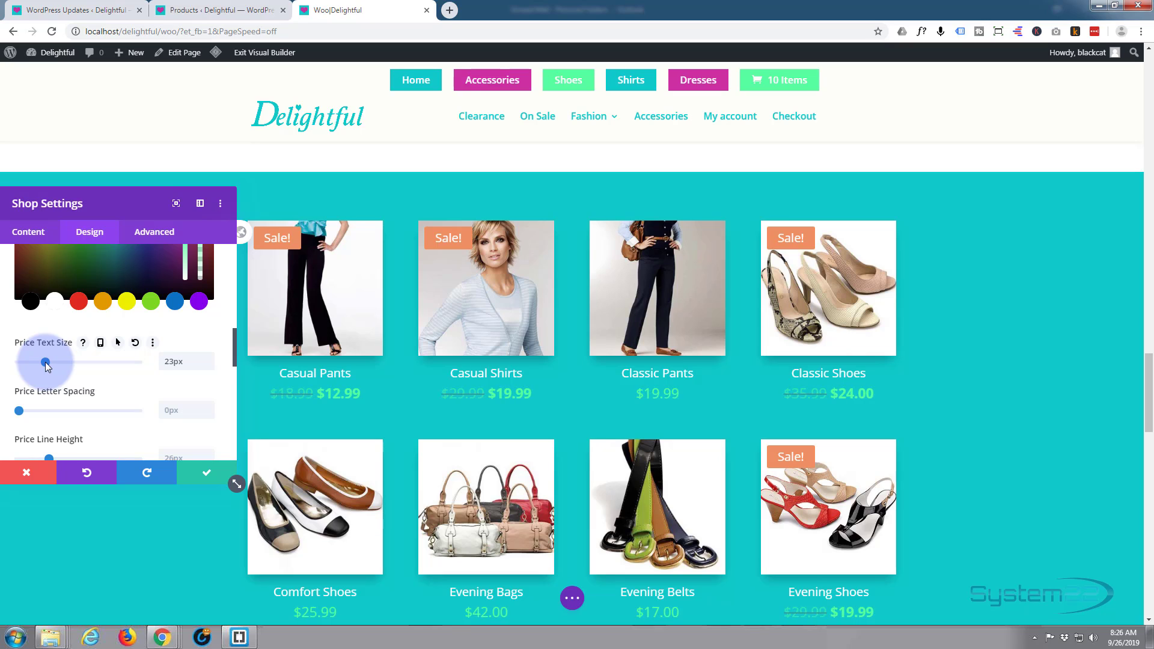
{"action": "scroll", "coordinate": [45, 362], "scroll_direction": "down", "scroll_amount": 2}
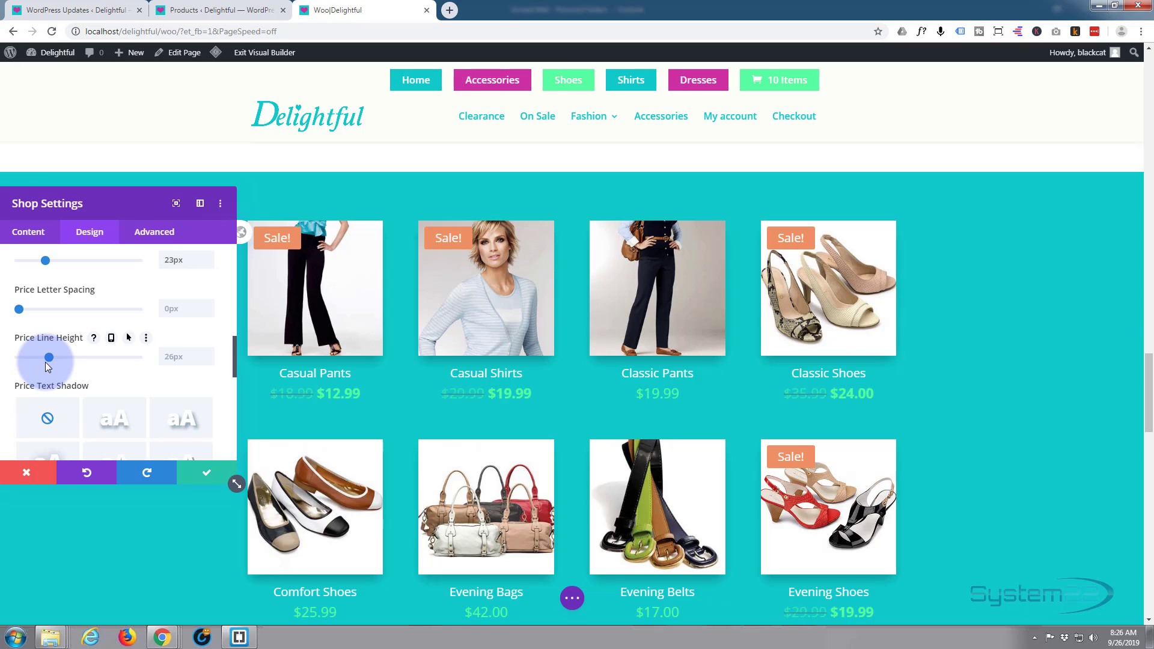
{"action": "scroll", "coordinate": [114, 385], "scroll_direction": "down", "scroll_amount": 1}
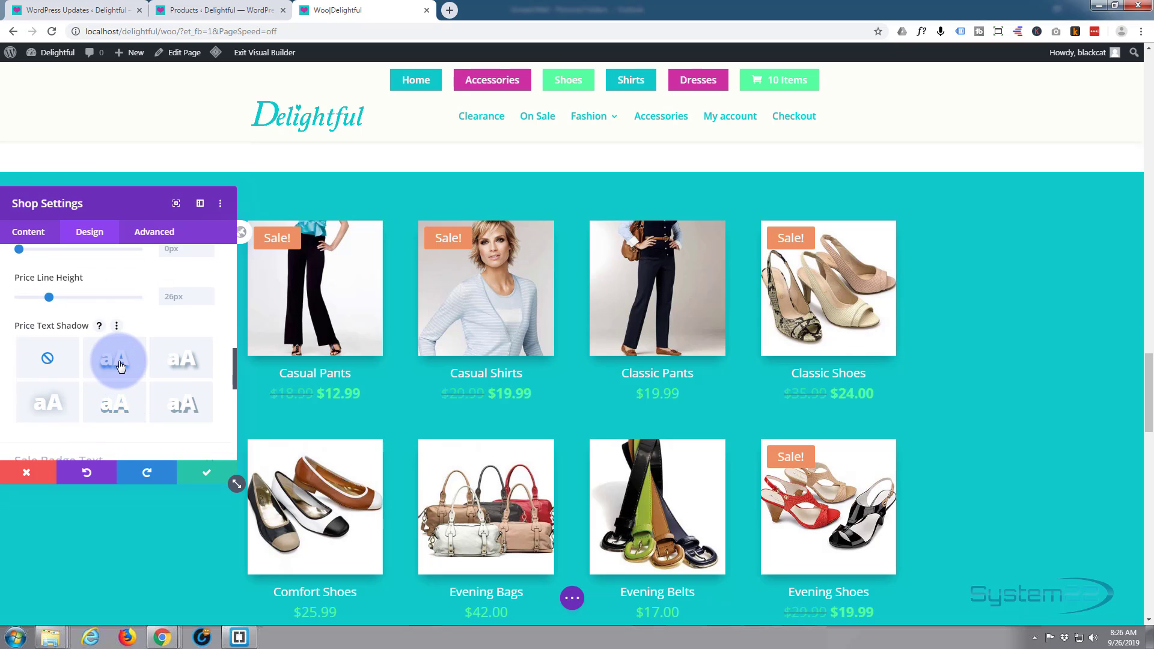
{"action": "left_click", "coordinate": [120, 365]}
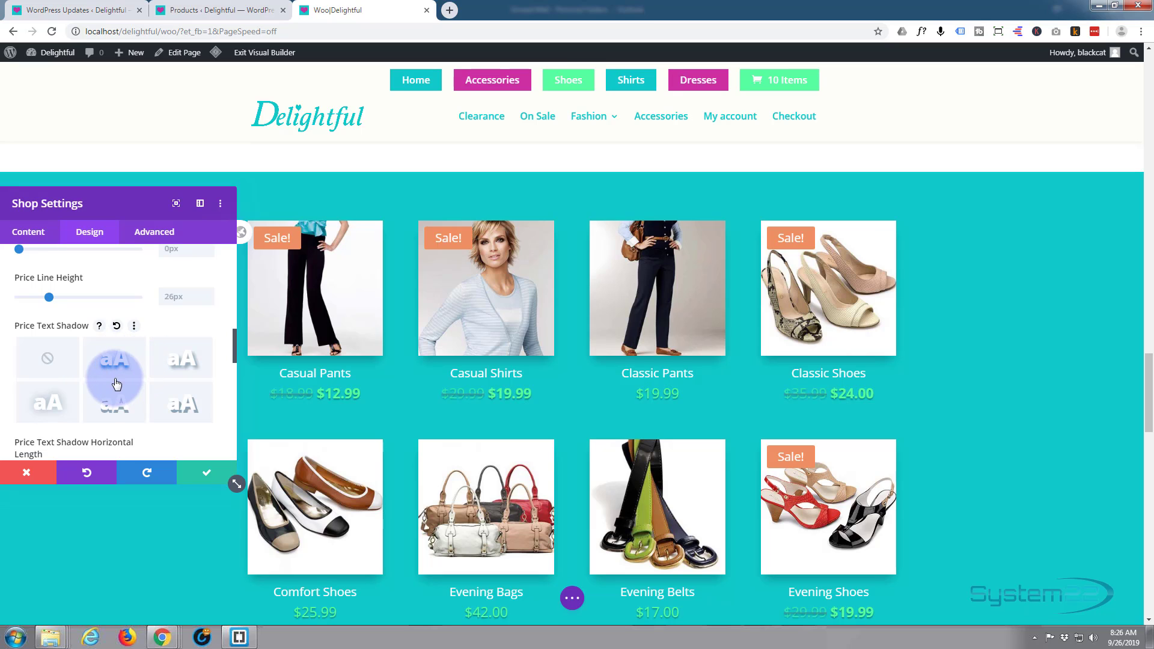
Step: Set the sale badge color to the magenta #CC2FA2
{"action": "scroll", "coordinate": [108, 384], "scroll_direction": "down", "scroll_amount": 2}
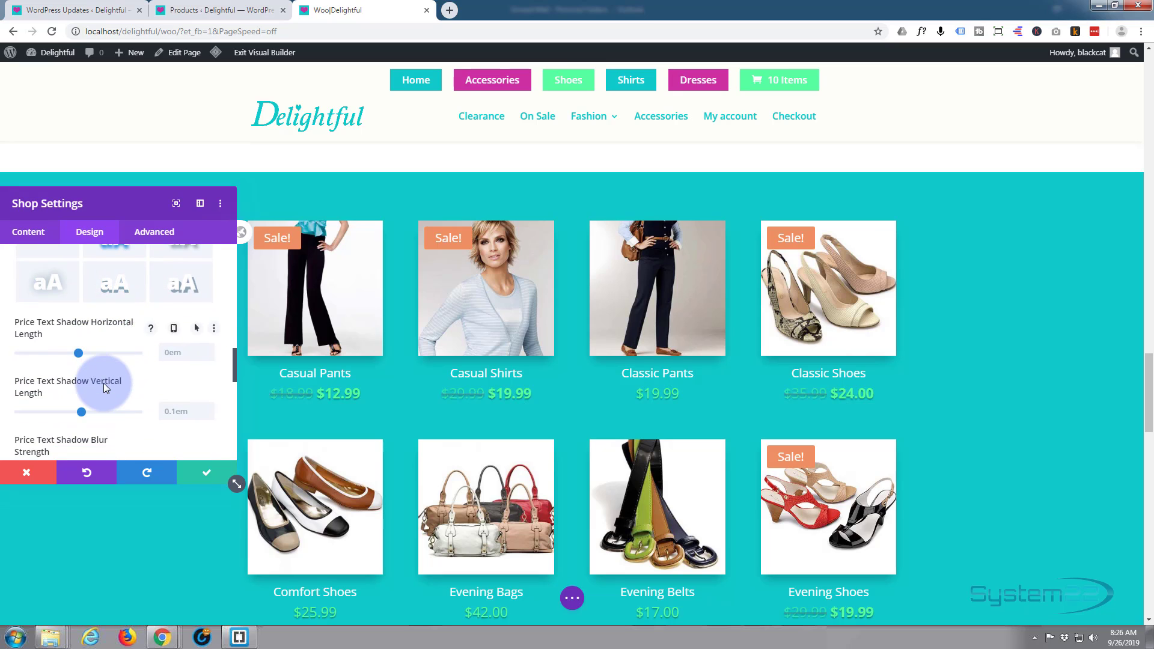
{"action": "scroll", "coordinate": [104, 384], "scroll_direction": "down", "scroll_amount": 4}
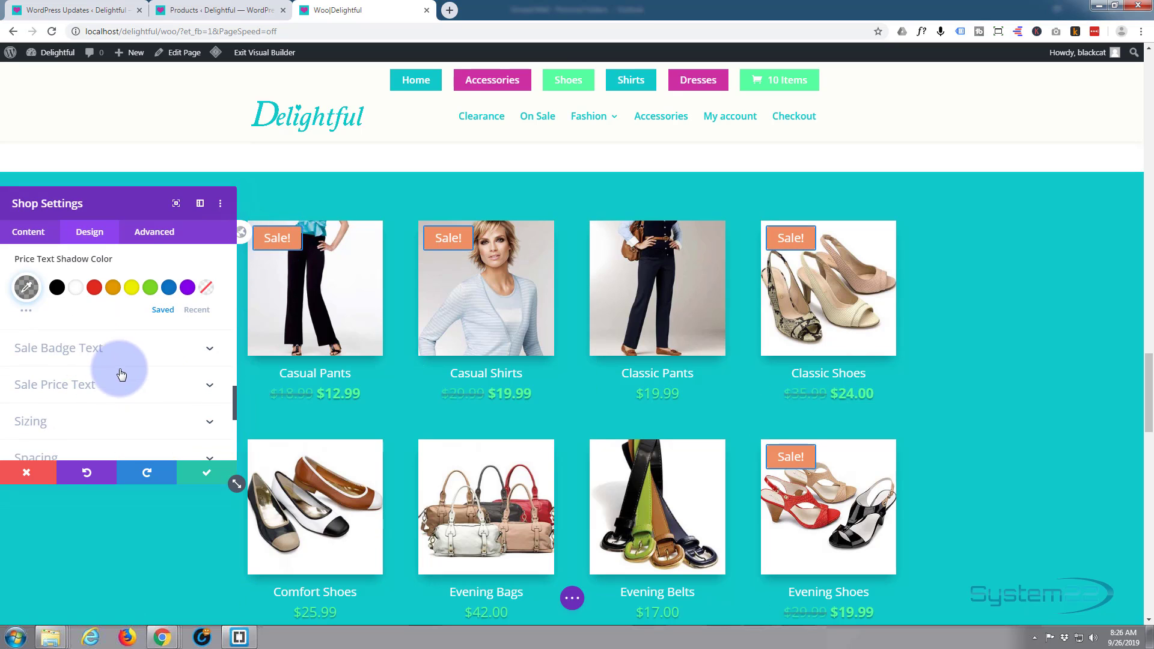
{"action": "left_click", "coordinate": [141, 348]}
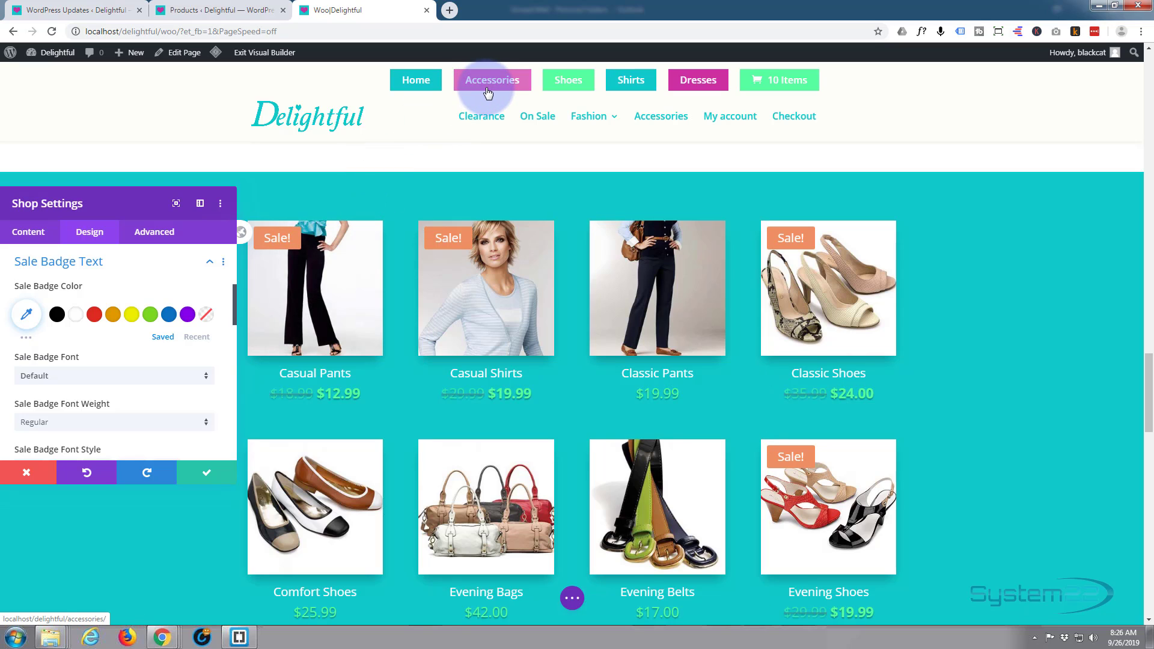
{"action": "left_click", "coordinate": [29, 317]}
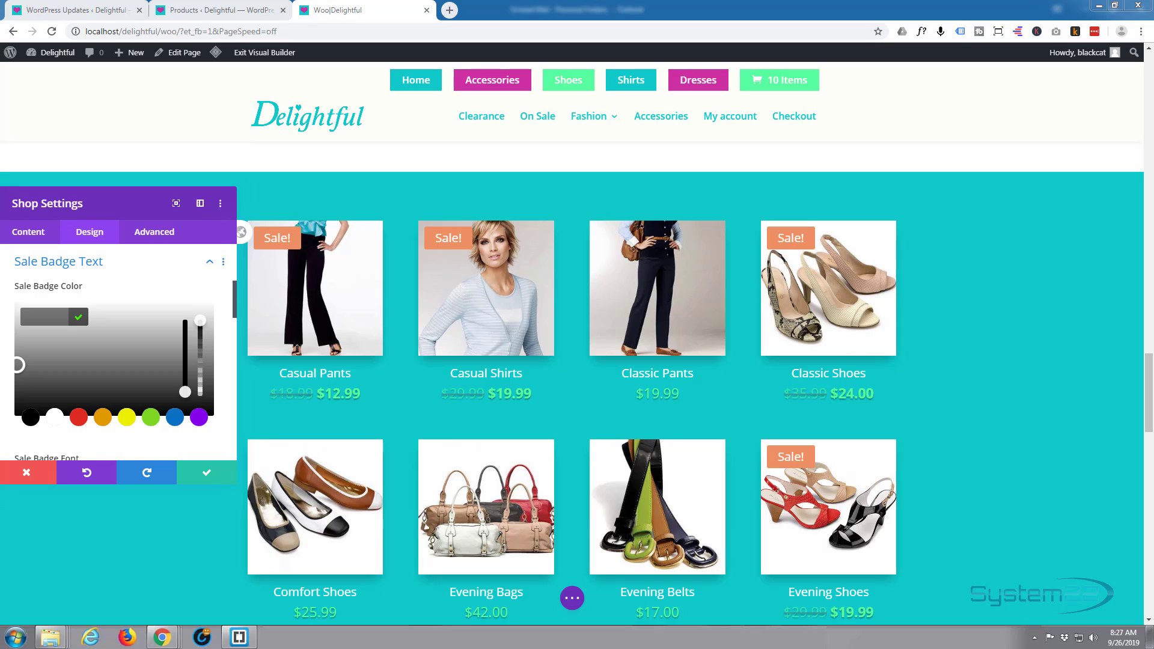
{"action": "left_click", "coordinate": [44, 317]}
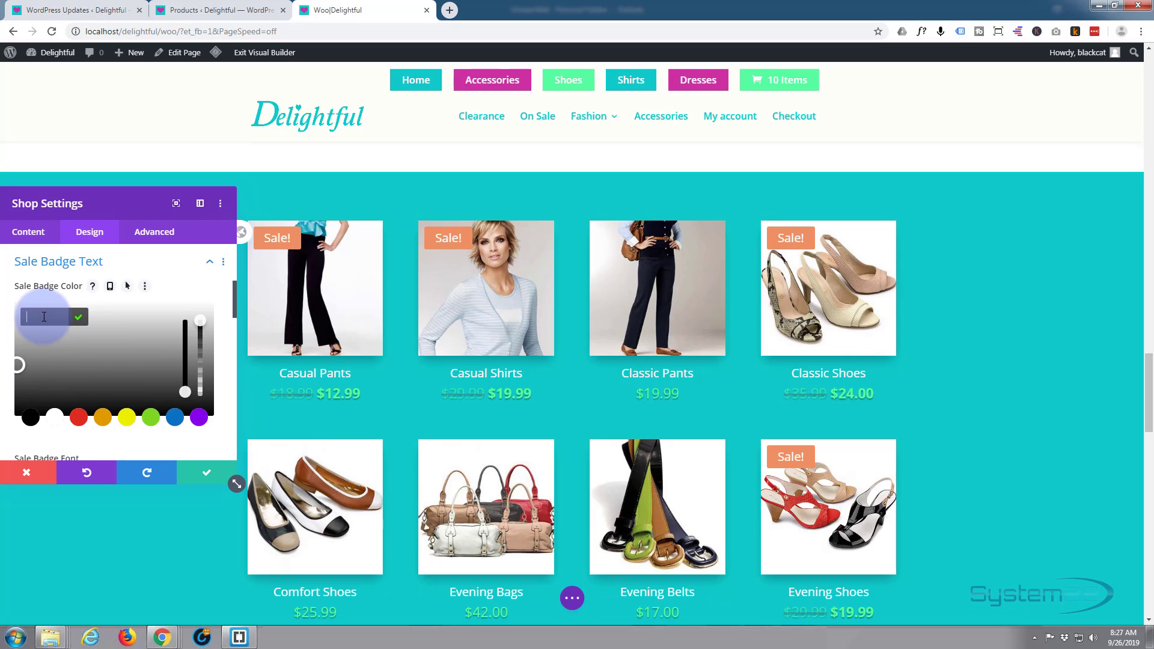
{"action": "type", "text": "#CC2FA2"}
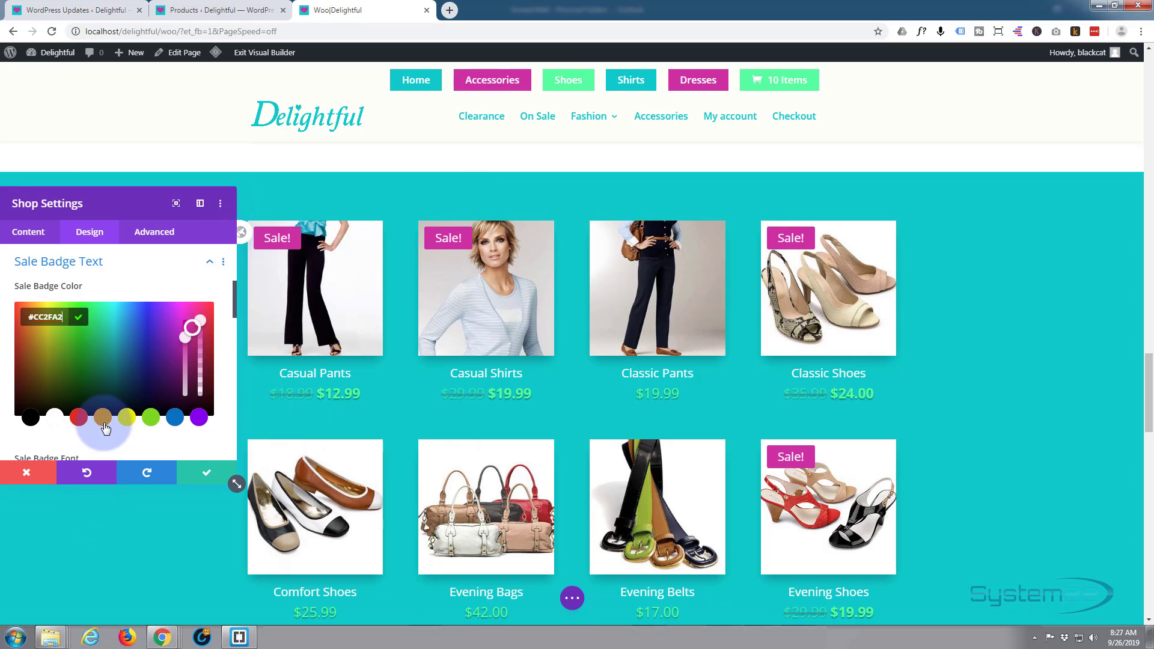
Step: Set the sale price text color to the saved yellow
{"action": "scroll", "coordinate": [103, 425], "scroll_direction": "down", "scroll_amount": 2}
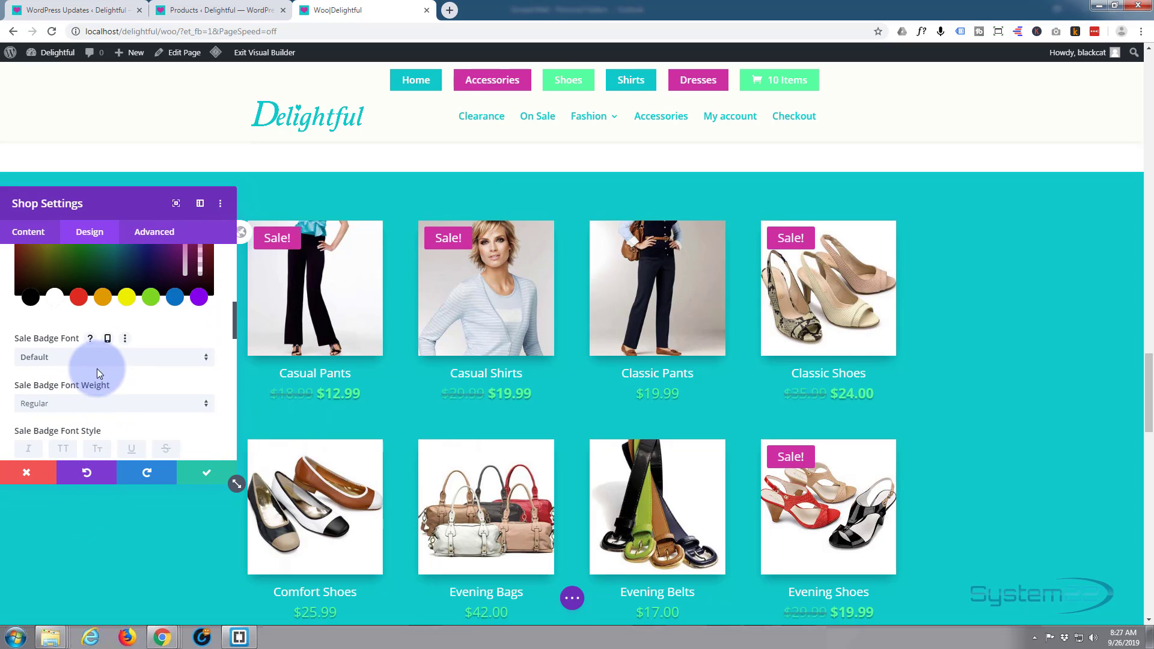
{"action": "scroll", "coordinate": [95, 408], "scroll_direction": "down", "scroll_amount": 1}
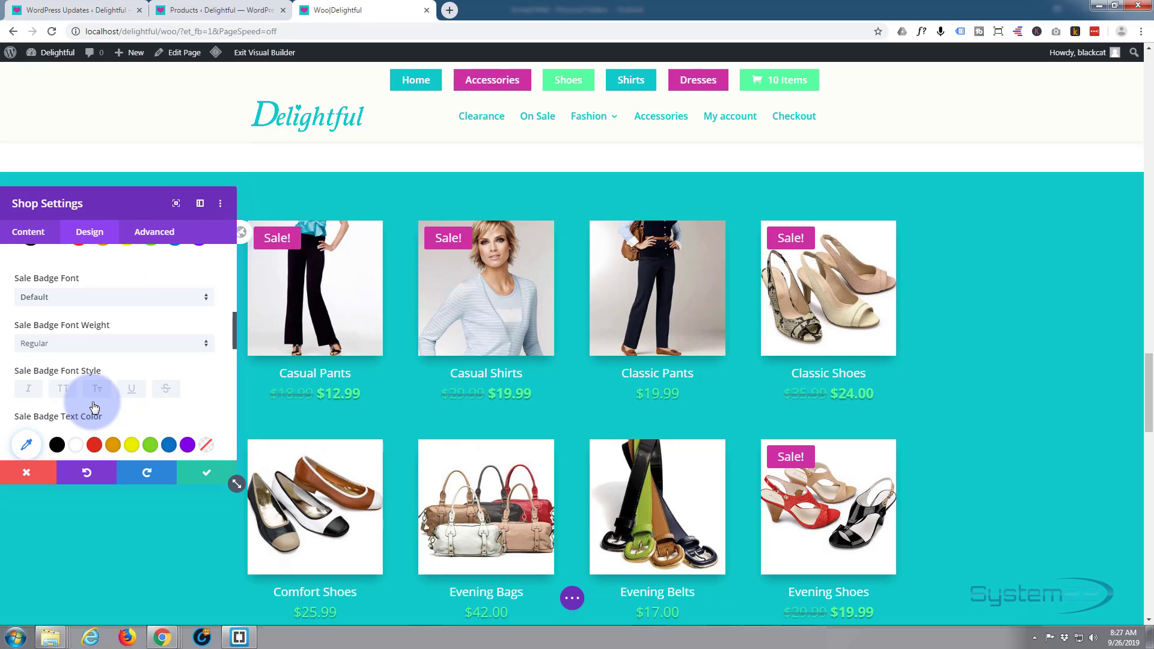
{"action": "scroll", "coordinate": [93, 411], "scroll_direction": "down", "scroll_amount": 2}
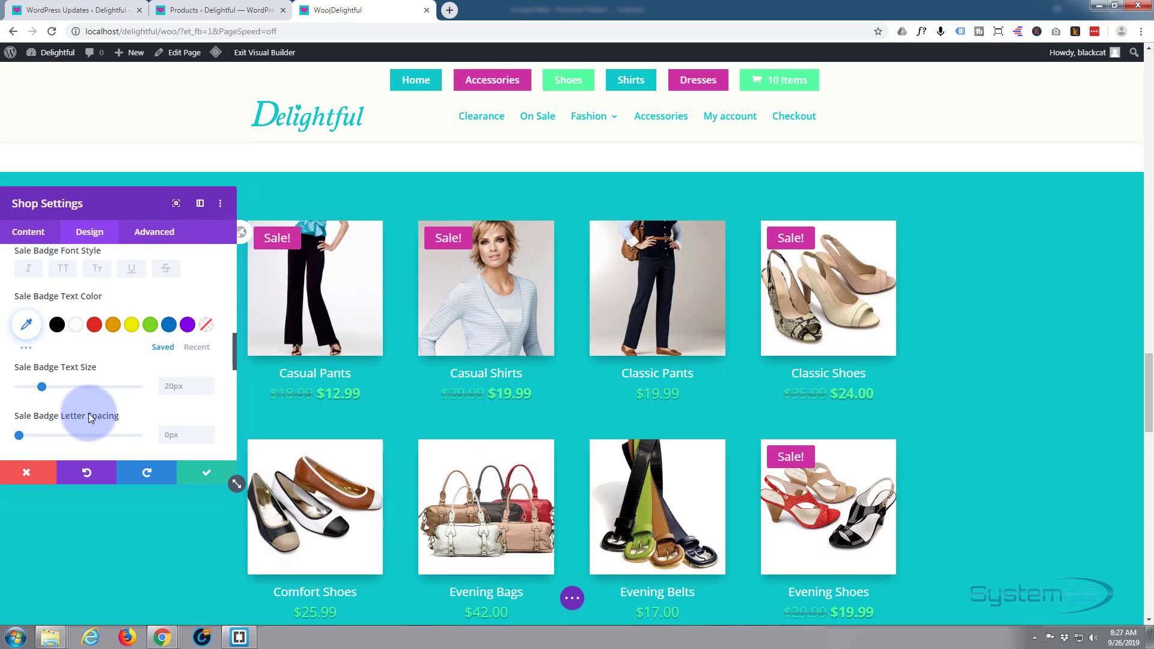
{"action": "scroll", "coordinate": [88, 413], "scroll_direction": "down", "scroll_amount": 1}
{"action": "scroll", "coordinate": [89, 413], "scroll_direction": "down", "scroll_amount": 1}
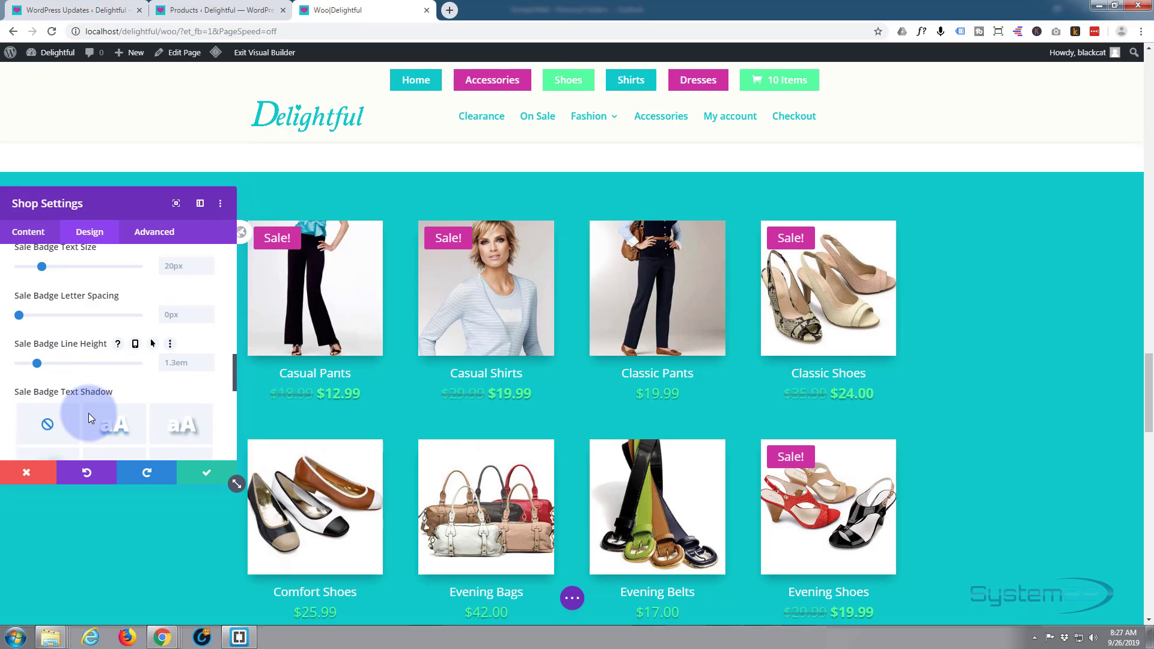
{"action": "scroll", "coordinate": [88, 414], "scroll_direction": "down", "scroll_amount": 1}
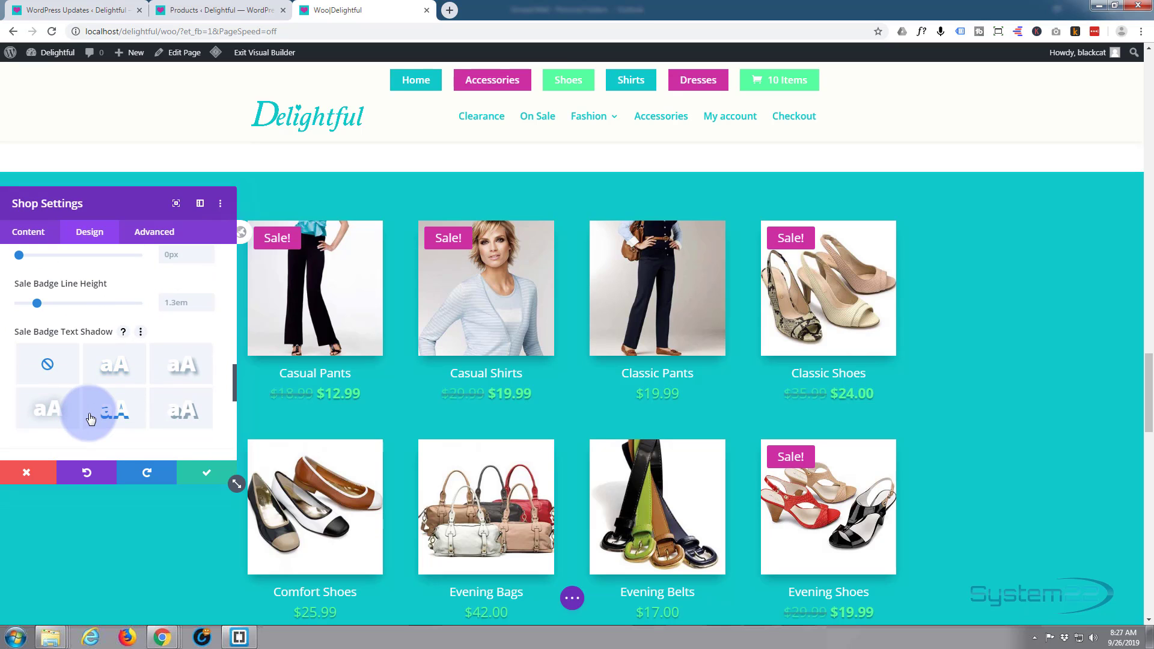
{"action": "scroll", "coordinate": [90, 419], "scroll_direction": "down", "scroll_amount": 2}
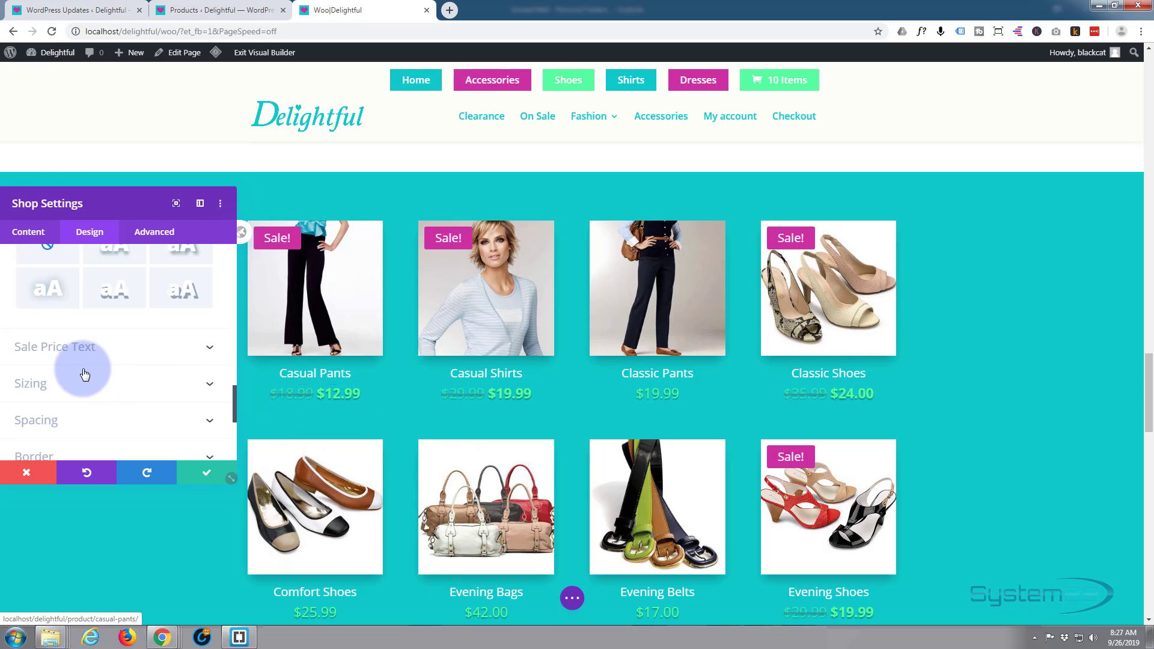
{"action": "left_click", "coordinate": [159, 354]}
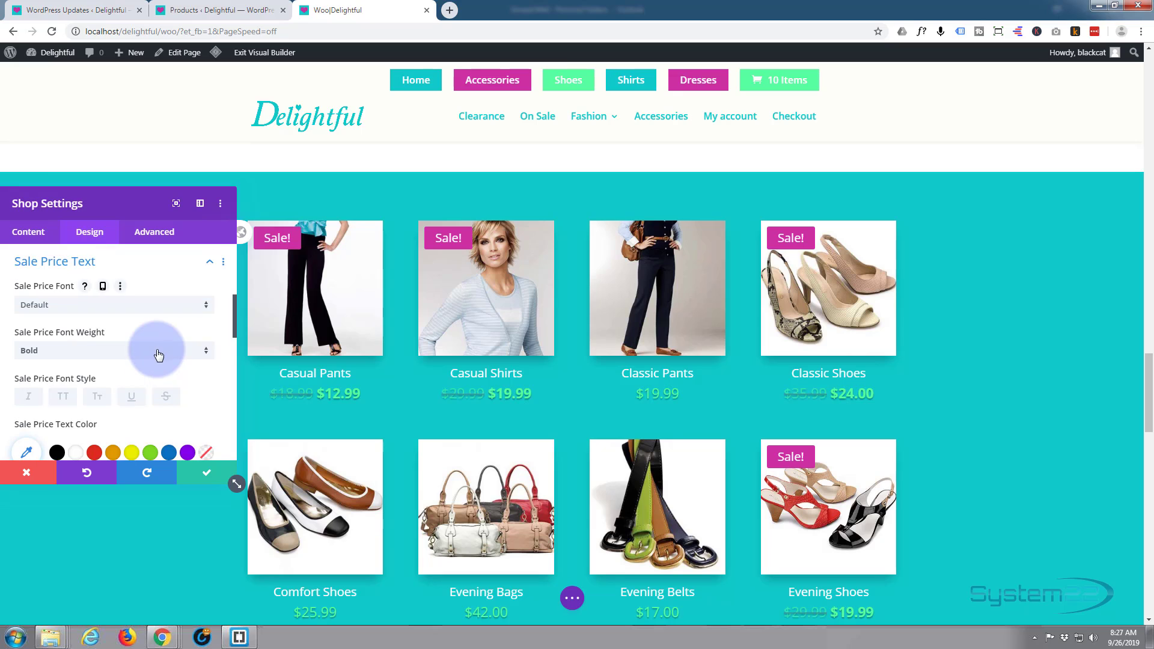
{"action": "left_click", "coordinate": [132, 453]}
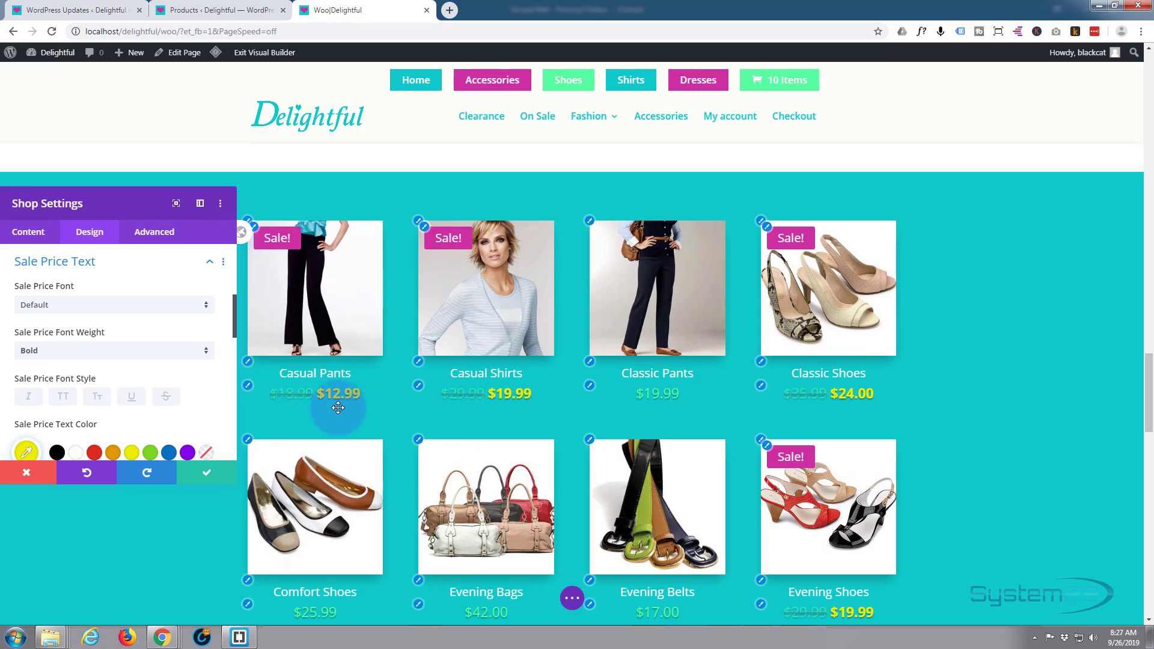
Step: Apply the Flip animation style to the Shop module
{"action": "scroll", "coordinate": [159, 349], "scroll_direction": "down", "scroll_amount": 2}
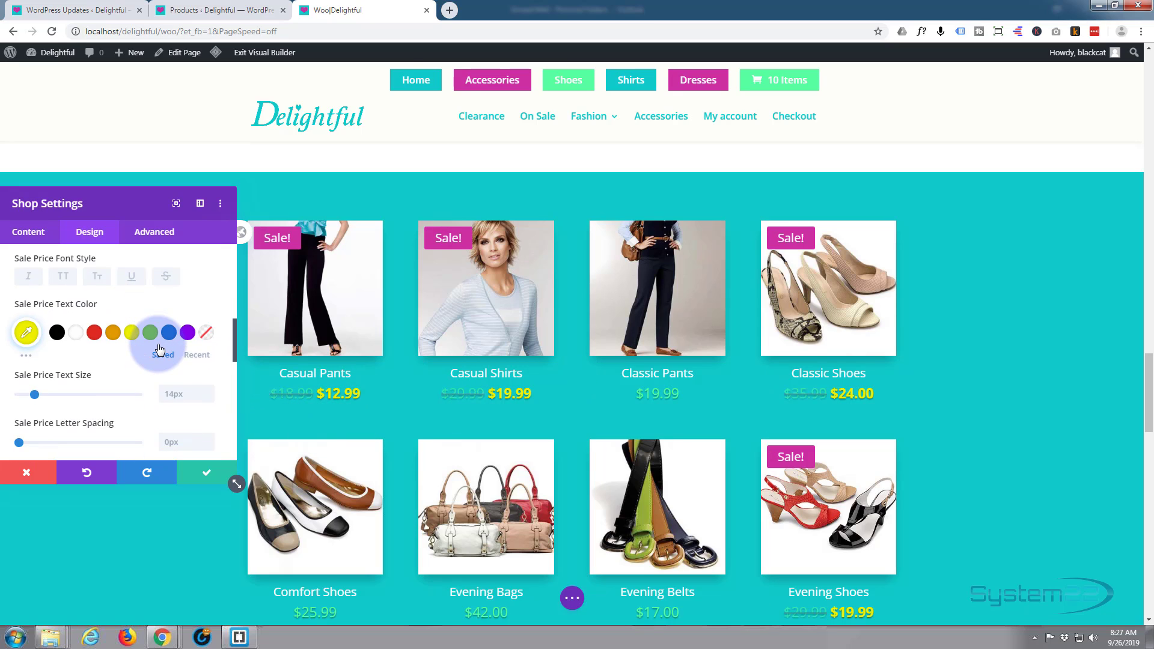
{"action": "scroll", "coordinate": [159, 348], "scroll_direction": "down", "scroll_amount": 4}
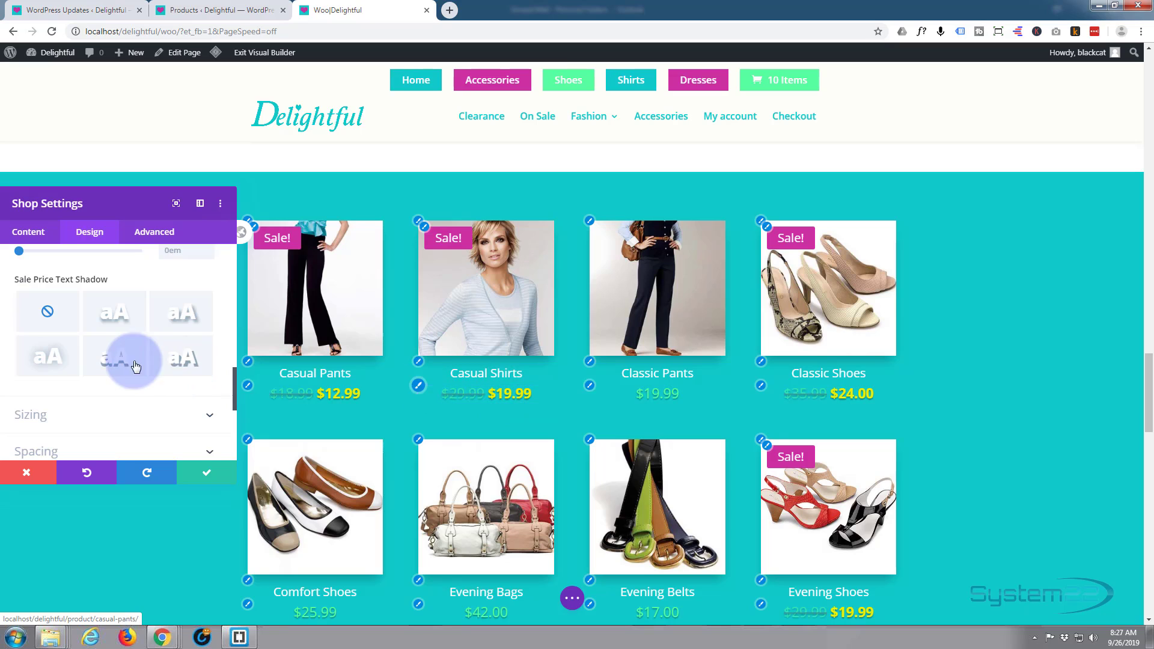
{"action": "scroll", "coordinate": [130, 366], "scroll_direction": "down", "scroll_amount": 3}
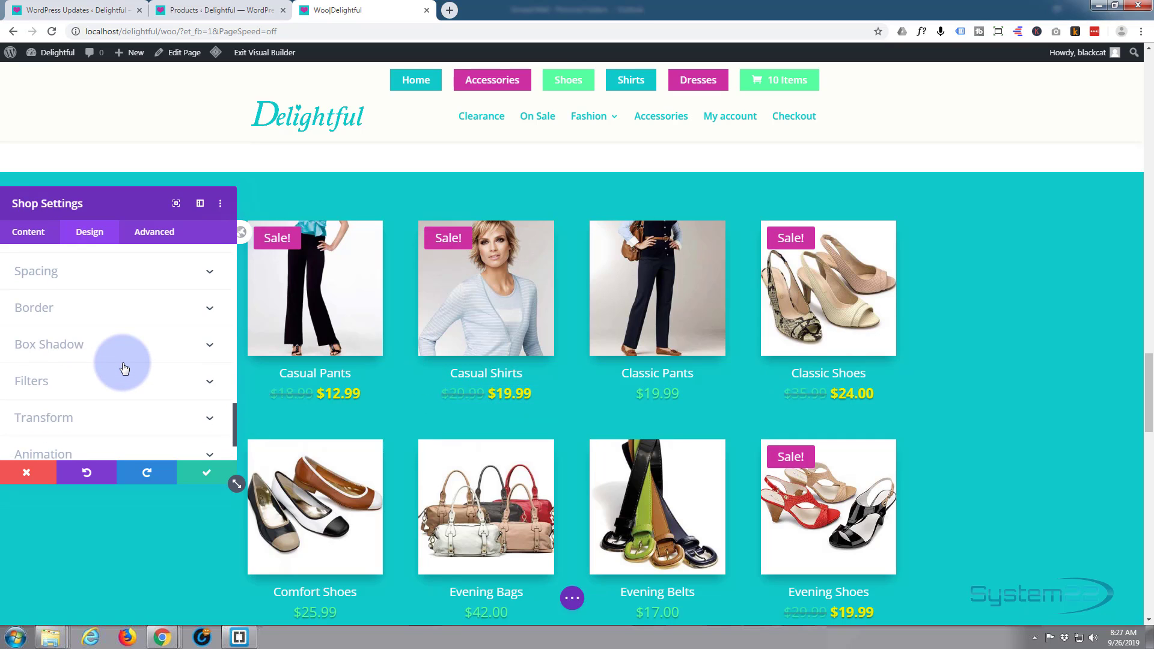
{"action": "scroll", "coordinate": [125, 368], "scroll_direction": "down", "scroll_amount": 2}
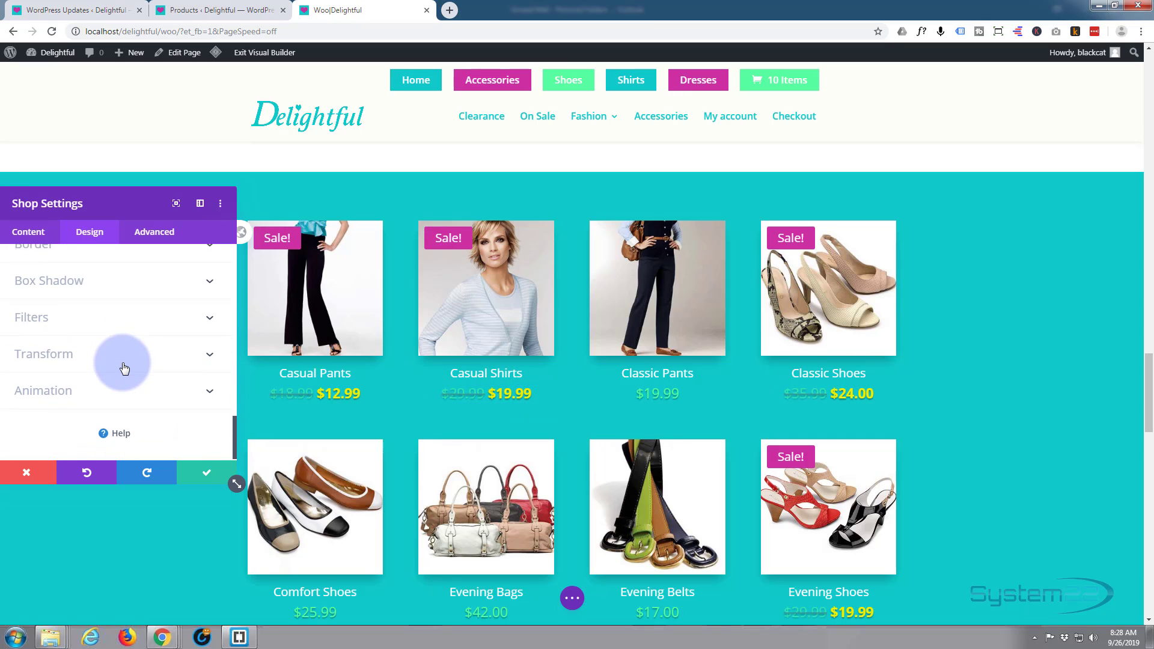
{"action": "left_click", "coordinate": [77, 389]}
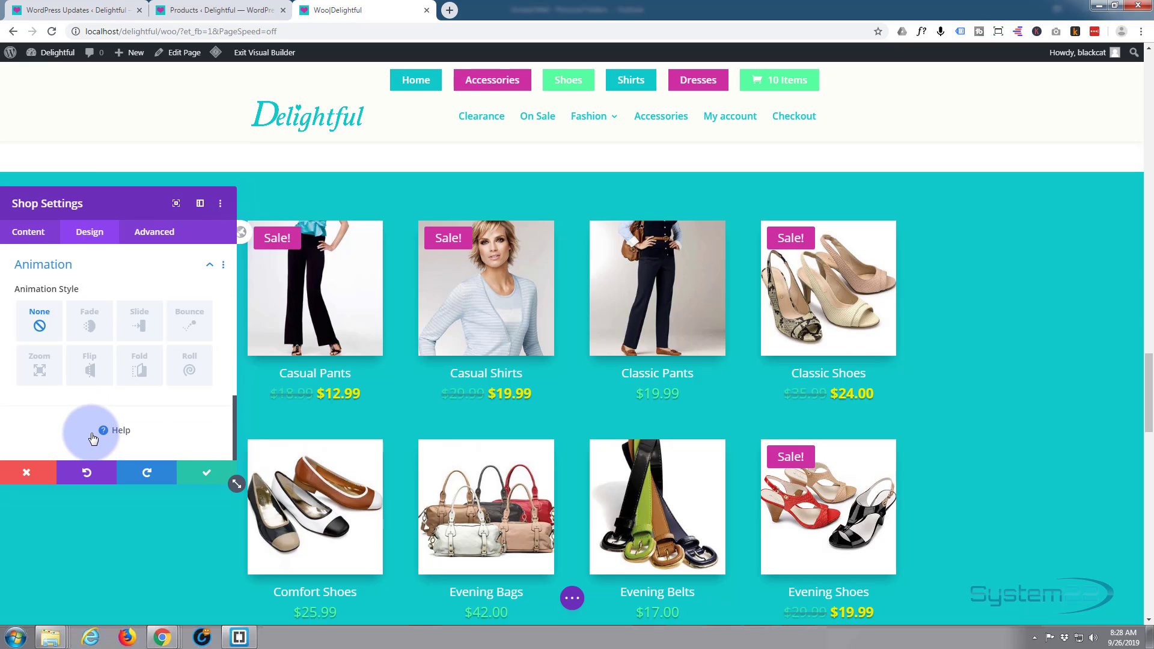
{"action": "left_click", "coordinate": [89, 368]}
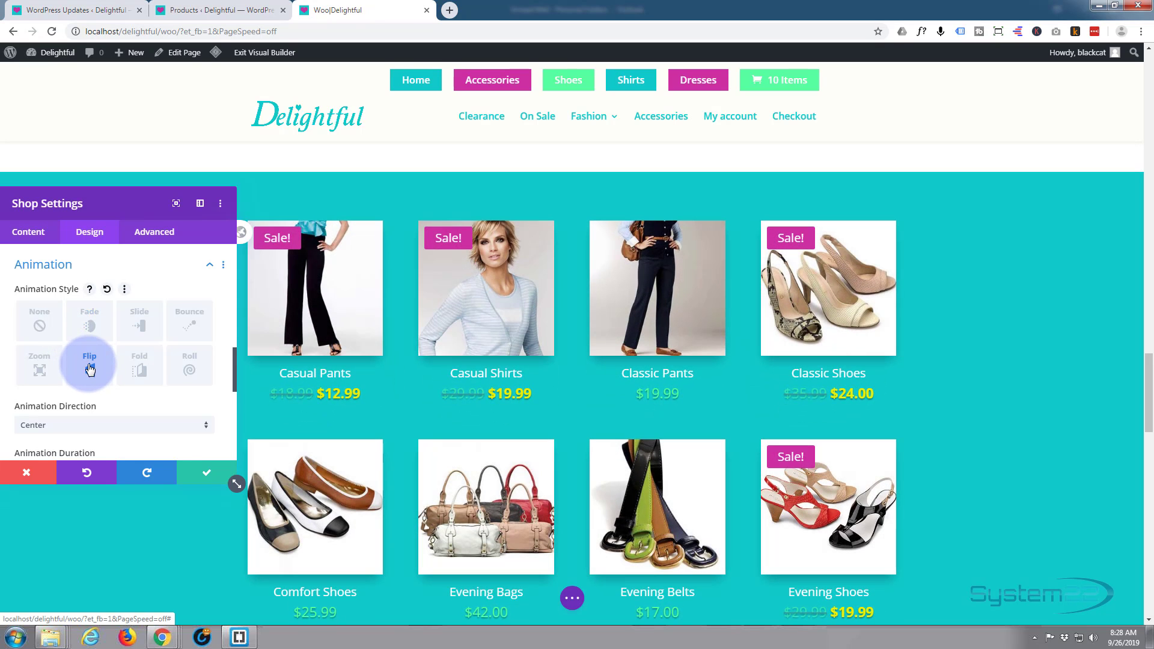
Step: Set the duration of the Flip animation to 1450ms
{"action": "scroll", "coordinate": [87, 365], "scroll_direction": "down", "scroll_amount": 1}
{"action": "scroll", "coordinate": [87, 366], "scroll_direction": "down", "scroll_amount": 1}
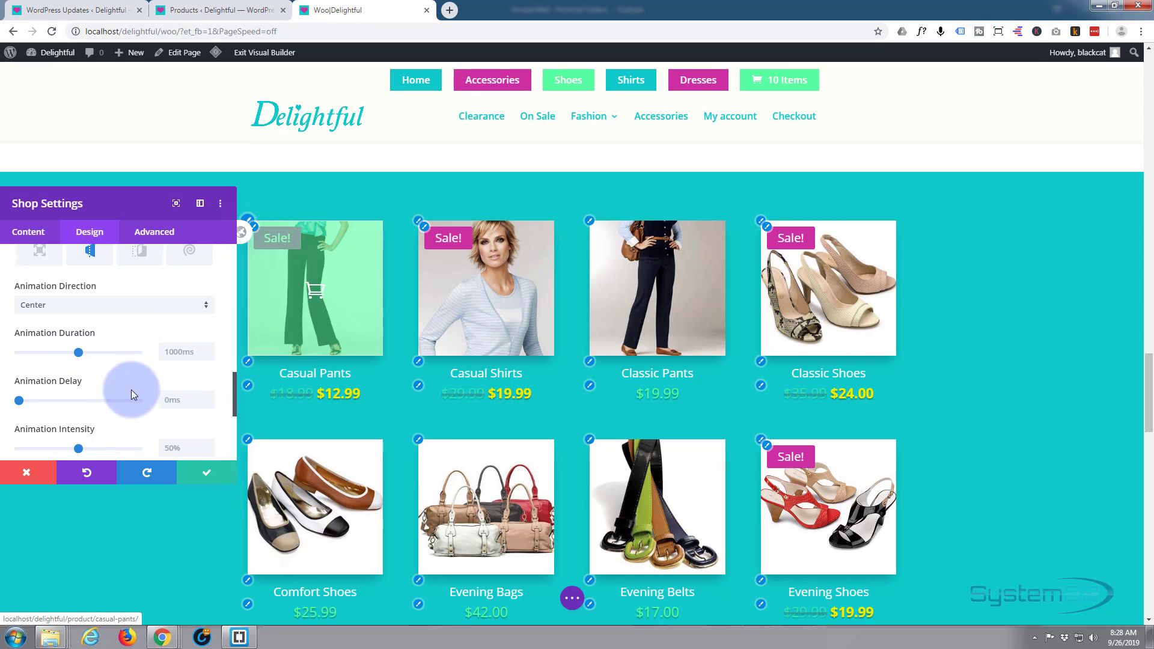
{"action": "left_click_drag", "start_coordinate": [77, 352], "coordinate": [97, 351]}
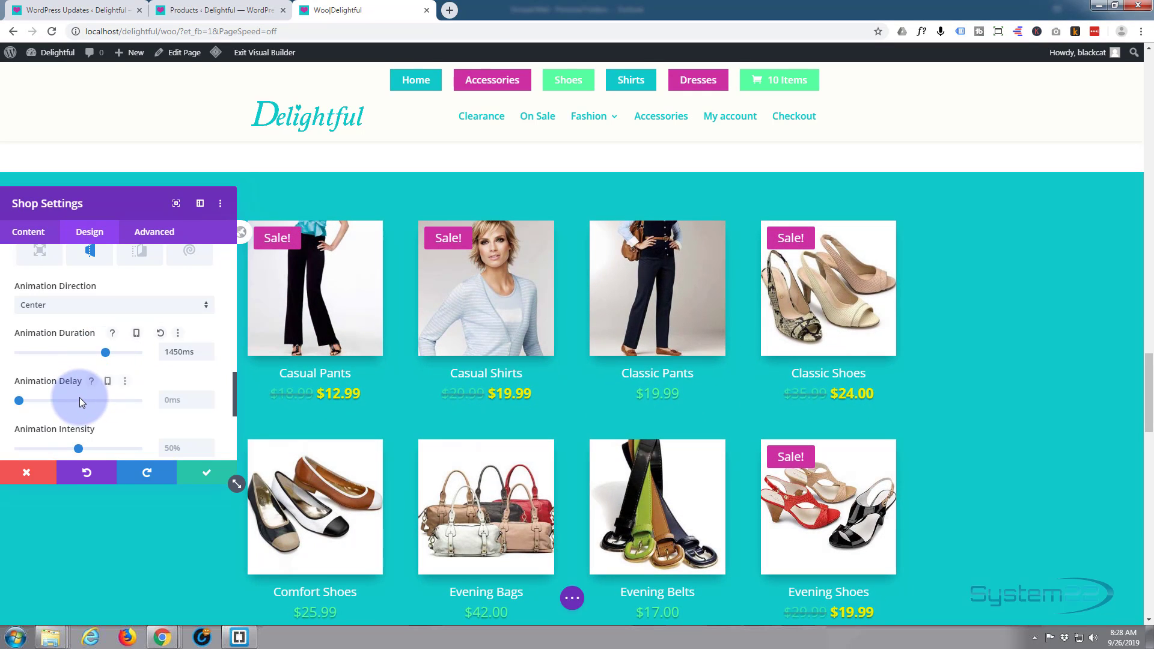
Step: Review the remaining animation options of the Shop module and save its settings
{"action": "scroll", "coordinate": [80, 397], "scroll_direction": "down", "scroll_amount": 1}
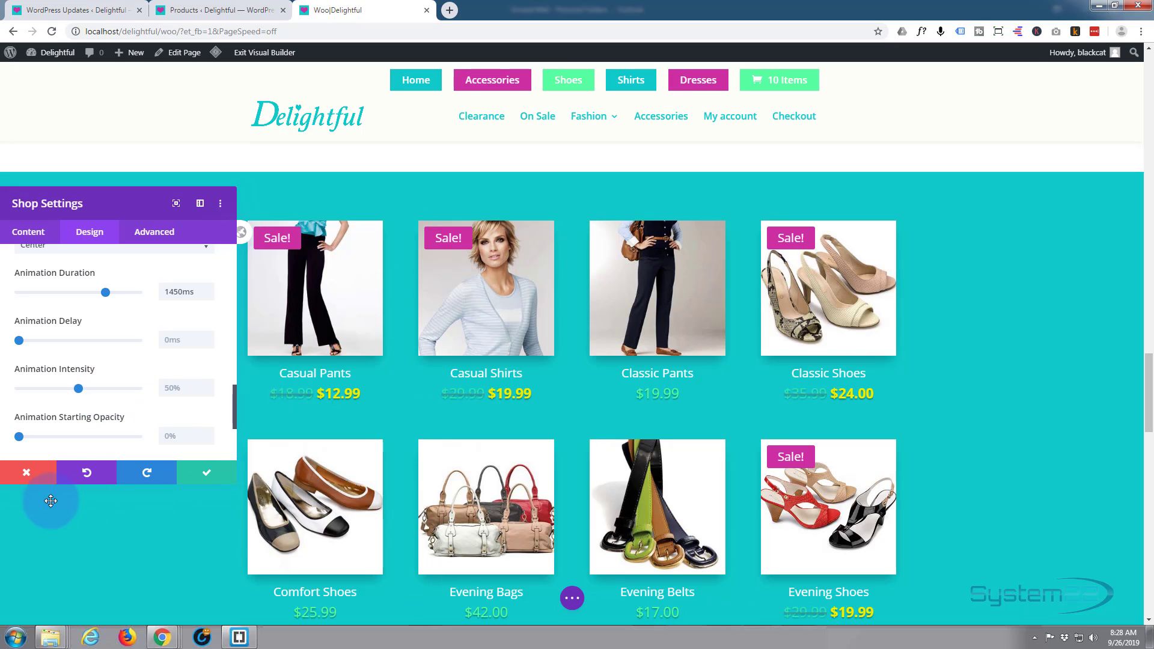
{"action": "scroll", "coordinate": [67, 421], "scroll_direction": "down", "scroll_amount": 2}
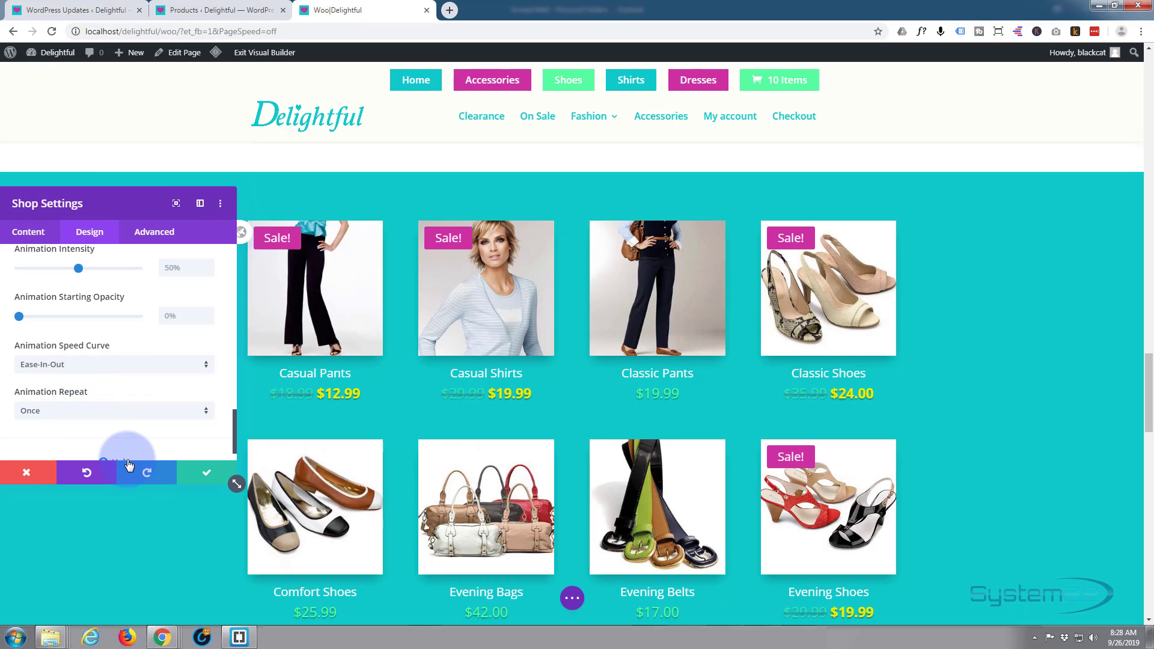
{"action": "left_click", "coordinate": [208, 478]}
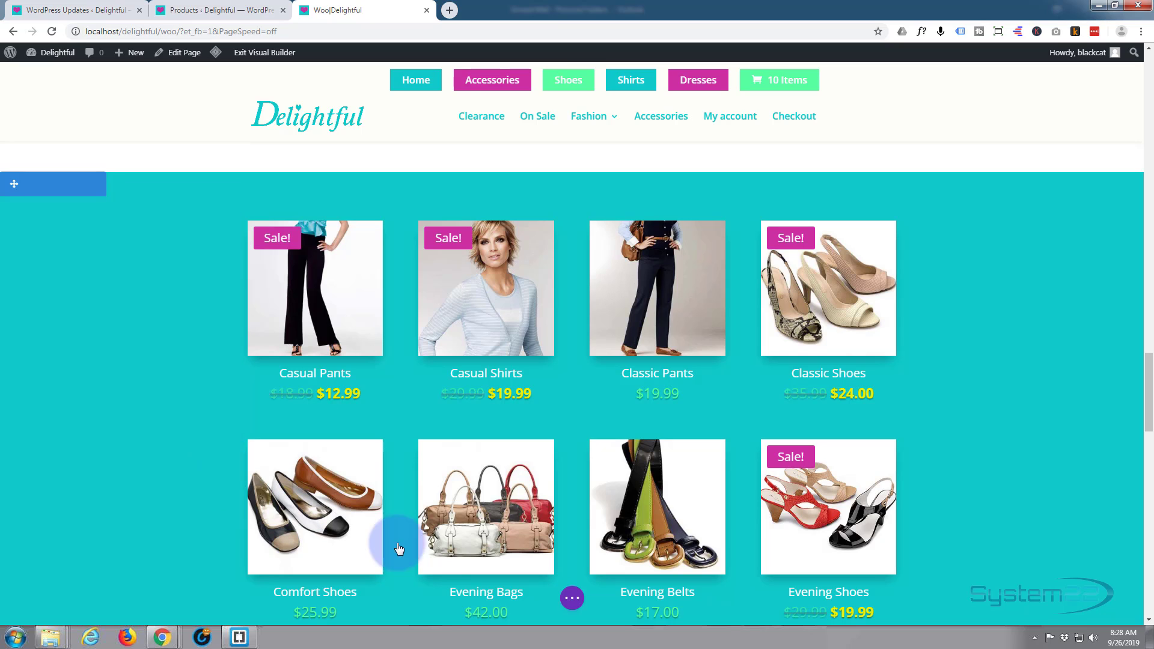
Step: Save the page and exit the visual builder to the live page
{"action": "left_click", "coordinate": [572, 599]}
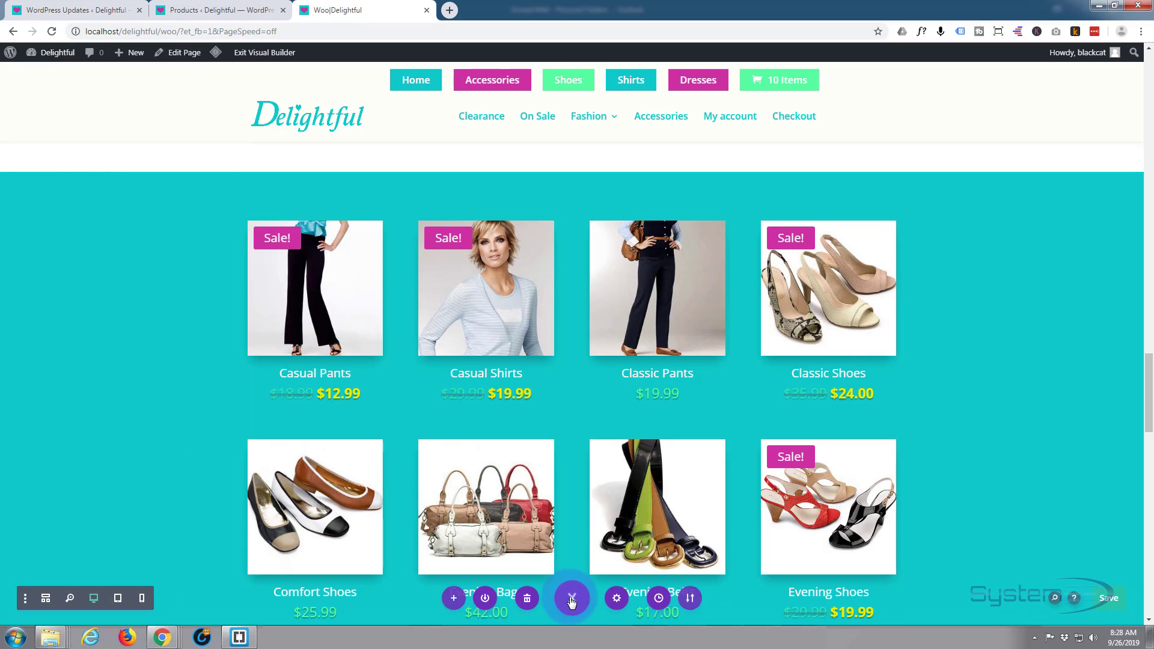
{"action": "left_click", "coordinate": [1109, 601]}
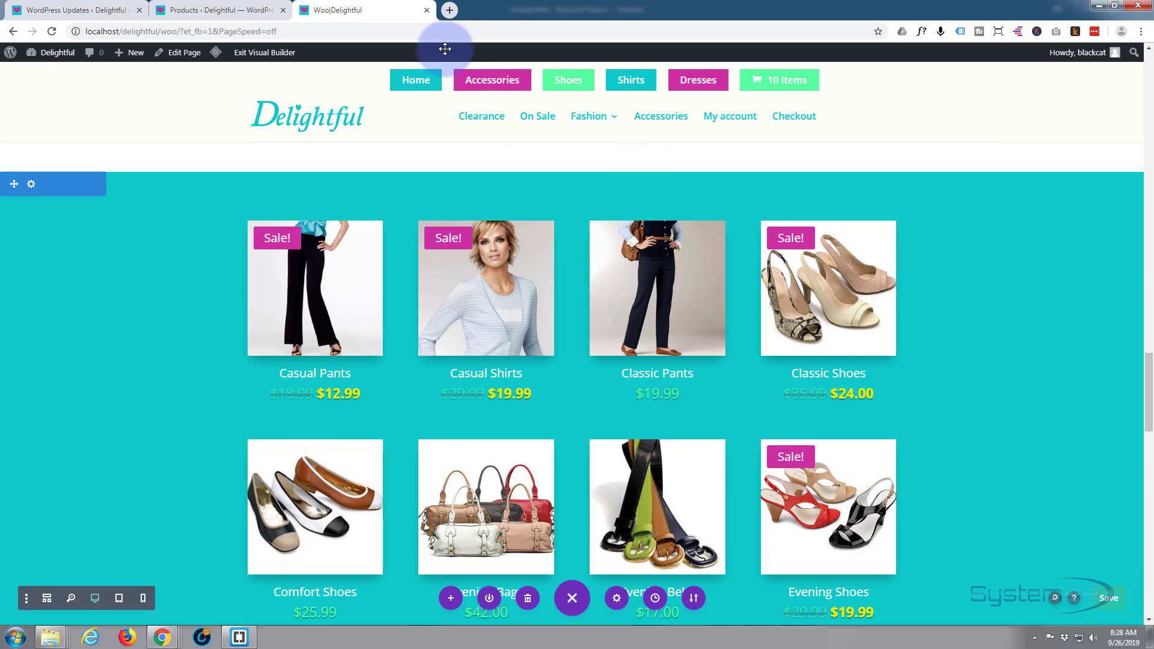
{"action": "left_click", "coordinate": [275, 54]}
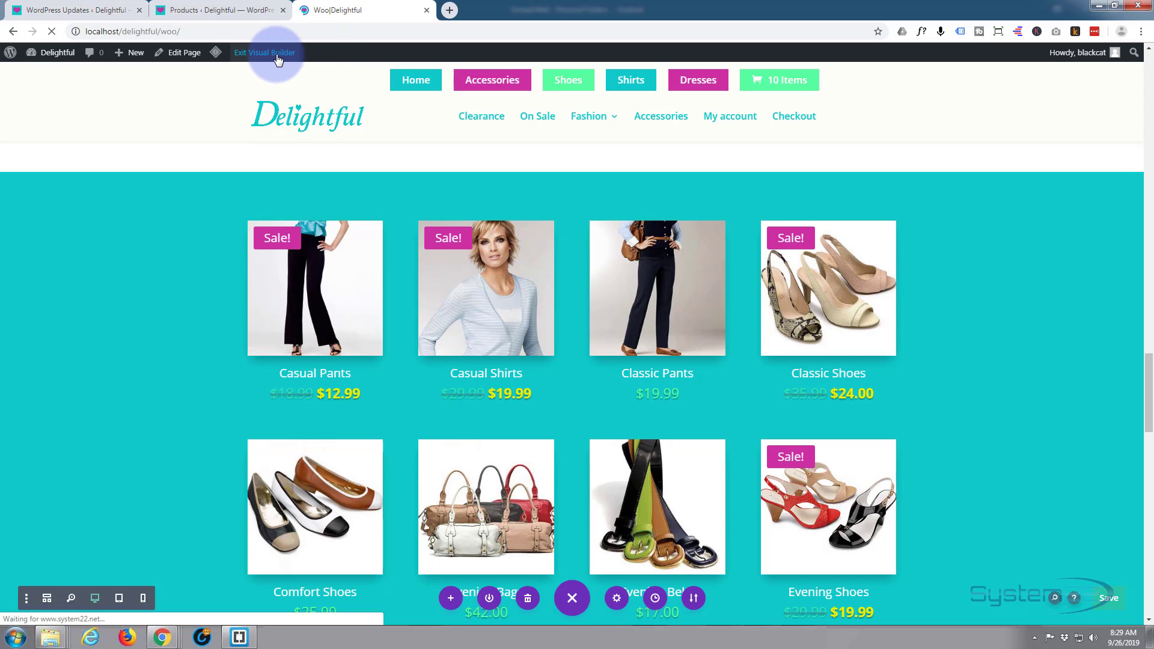
Step: Examine the turquoise shop section on the live page, including its flip animation, product grid and hover overlay
{"action": "scroll", "coordinate": [386, 247], "scroll_direction": "down", "scroll_amount": 10}
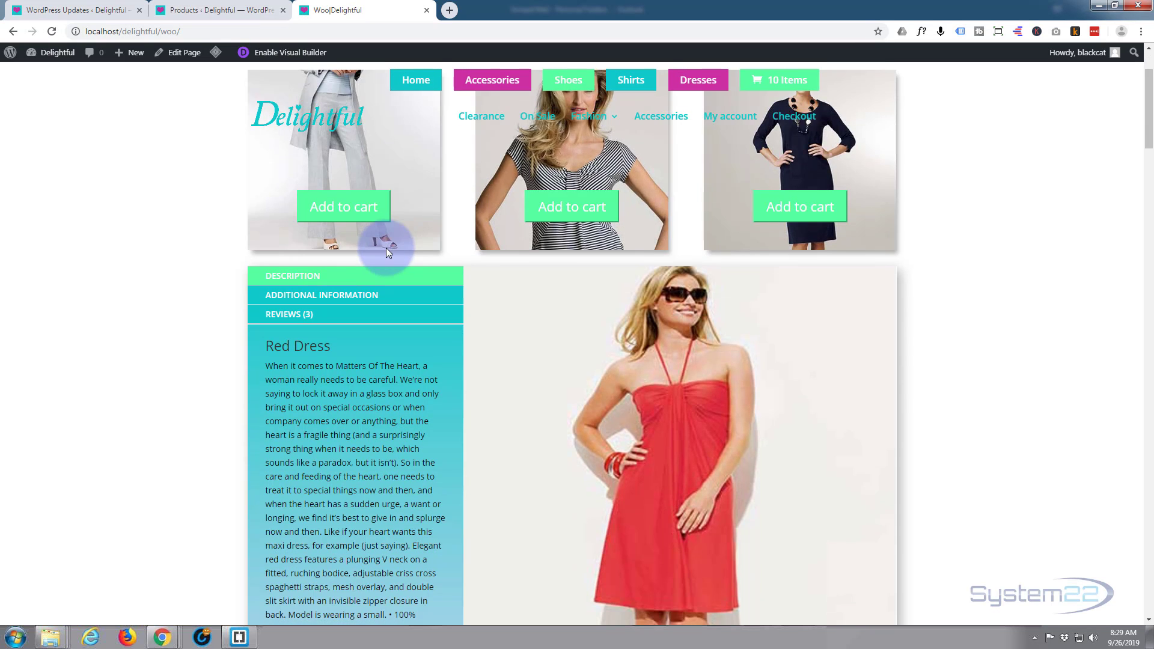
{"action": "scroll", "coordinate": [388, 249], "scroll_direction": "down", "scroll_amount": 15}
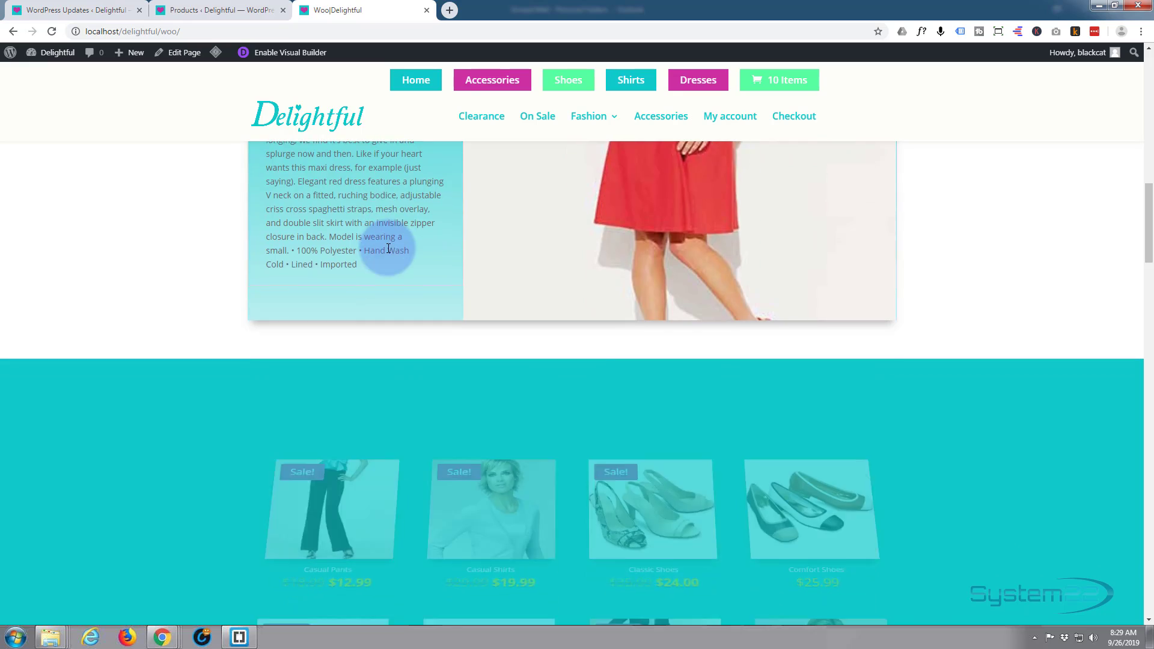
{"action": "scroll", "coordinate": [388, 247], "scroll_direction": "down", "scroll_amount": 15}
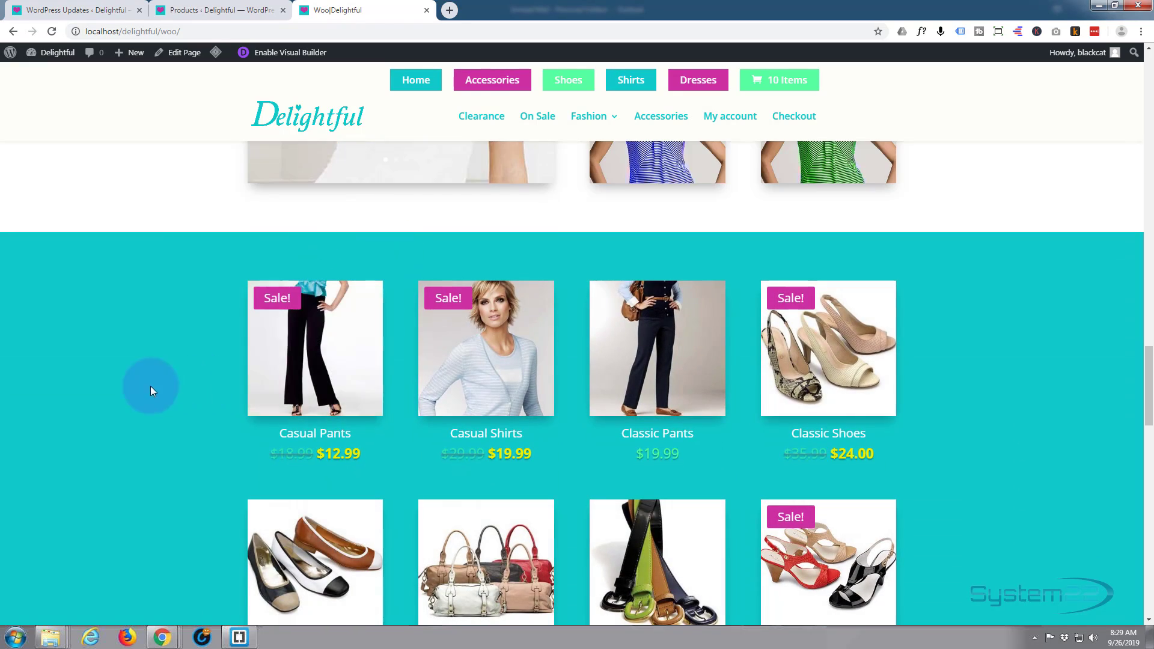
{"action": "scroll", "coordinate": [135, 389], "scroll_direction": "down", "scroll_amount": 2}
{"action": "scroll", "coordinate": [134, 394], "scroll_direction": "up", "scroll_amount": 2}
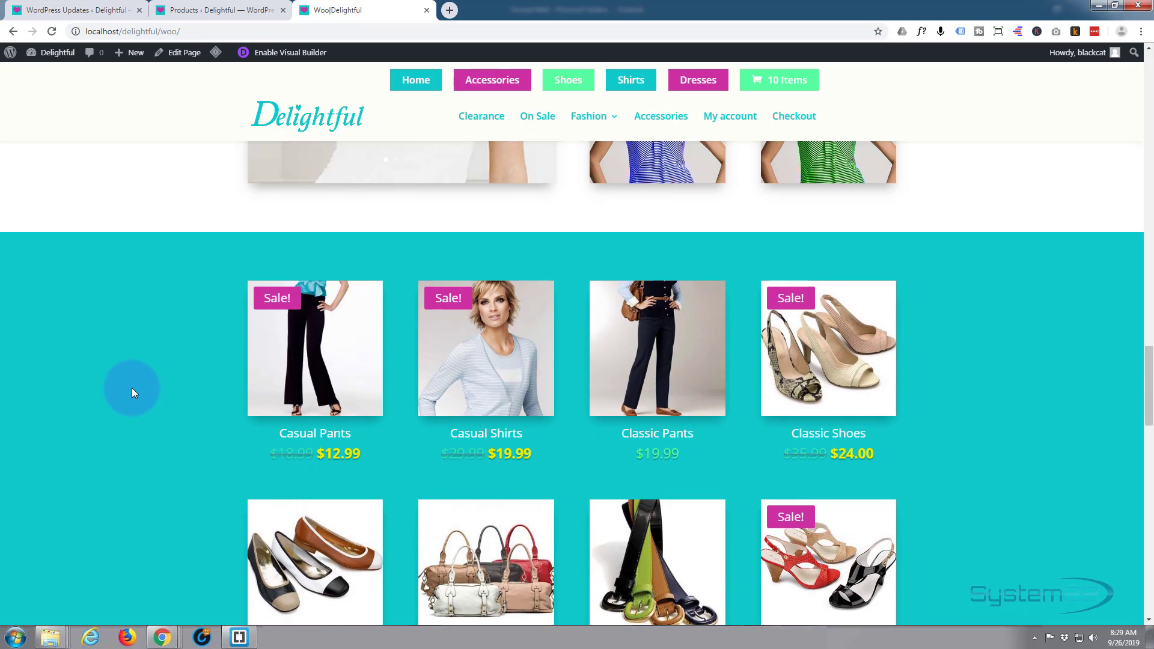
{"action": "scroll", "coordinate": [134, 392], "scroll_direction": "down", "scroll_amount": 2}
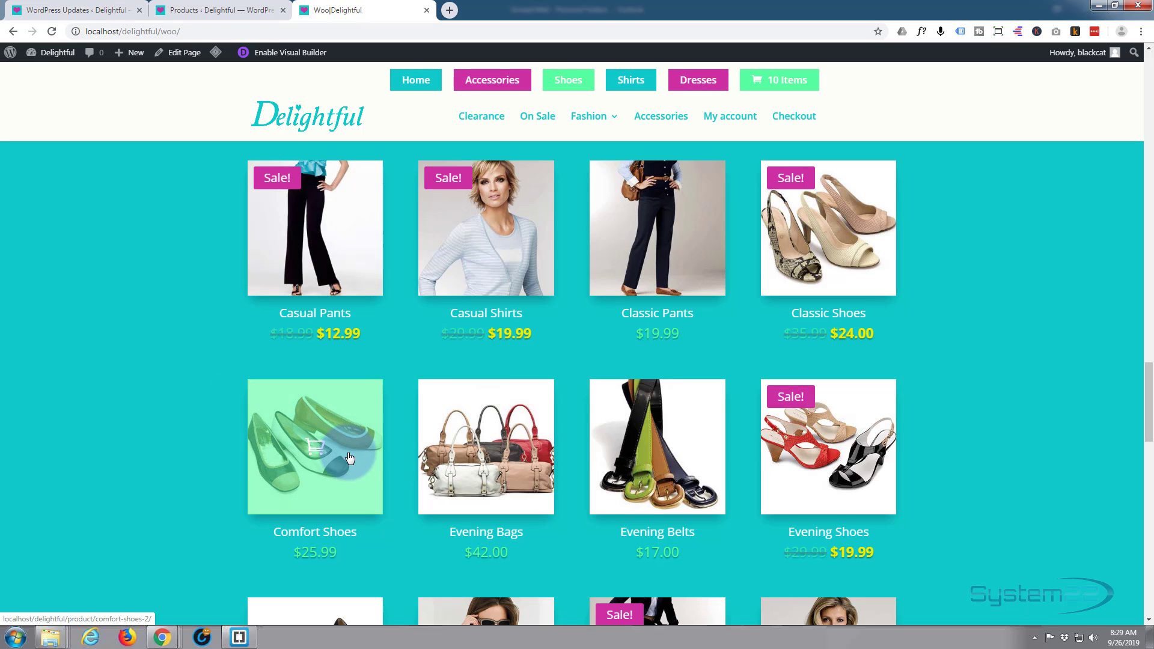
{"action": "scroll", "coordinate": [115, 434], "scroll_direction": "down", "scroll_amount": 3}
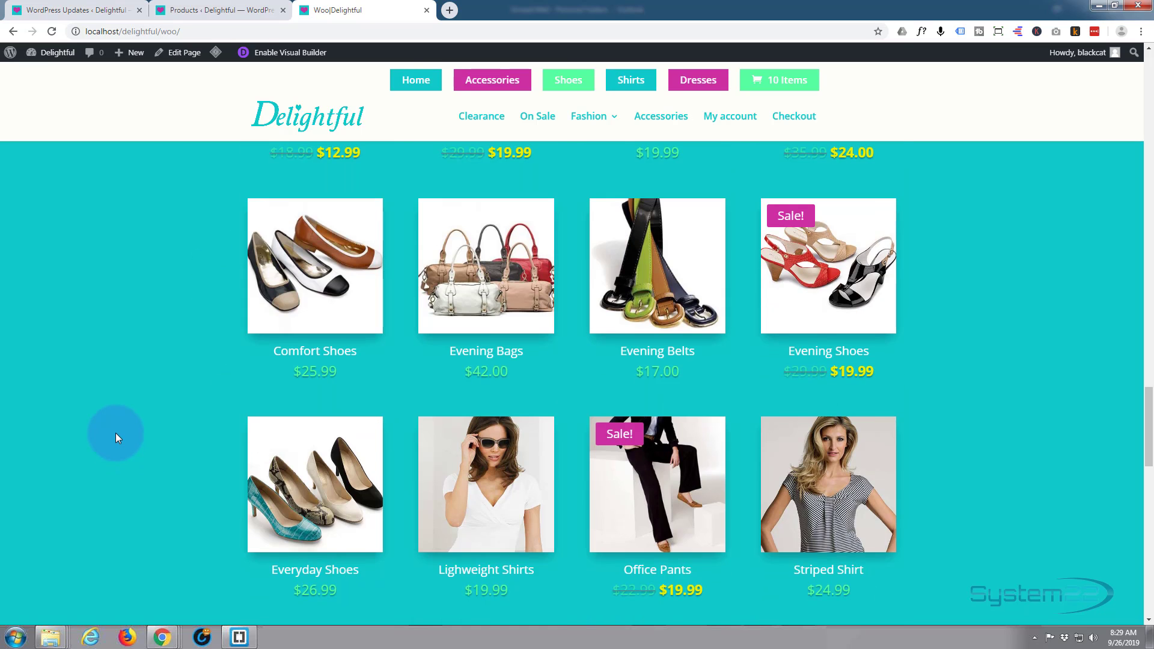
{"action": "scroll", "coordinate": [116, 433], "scroll_direction": "down", "scroll_amount": 2}
Step: View the Casual Pants product page from the shop section and return to the Woo page
{"action": "scroll", "coordinate": [114, 431], "scroll_direction": "up", "scroll_amount": 7}
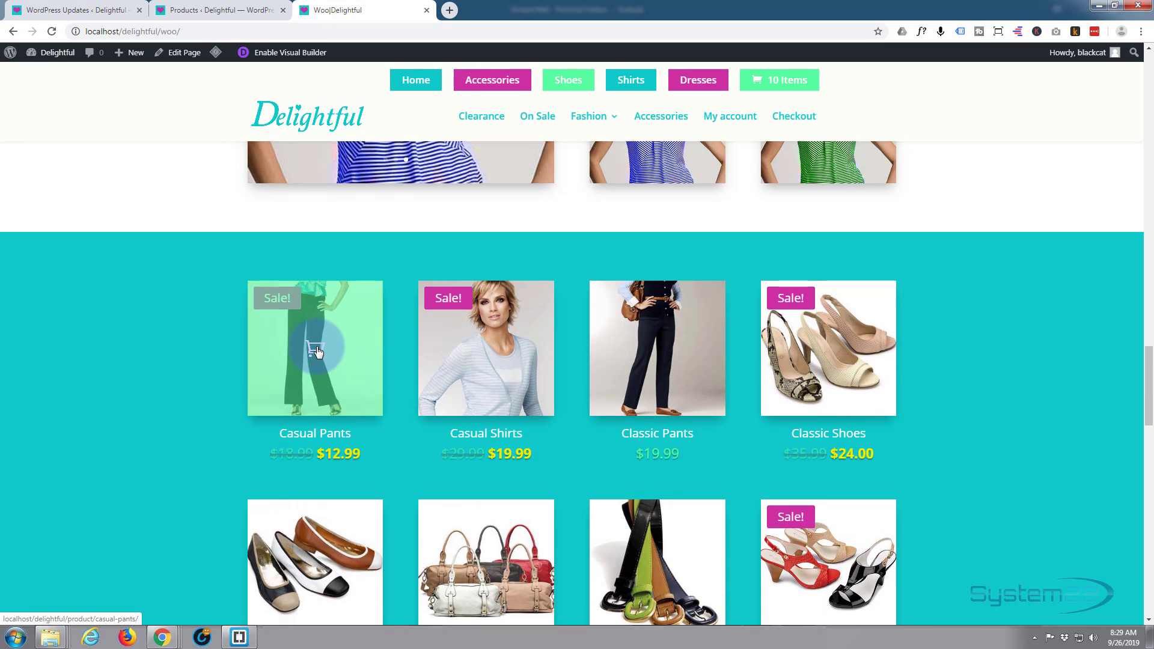
{"action": "left_click", "coordinate": [317, 351]}
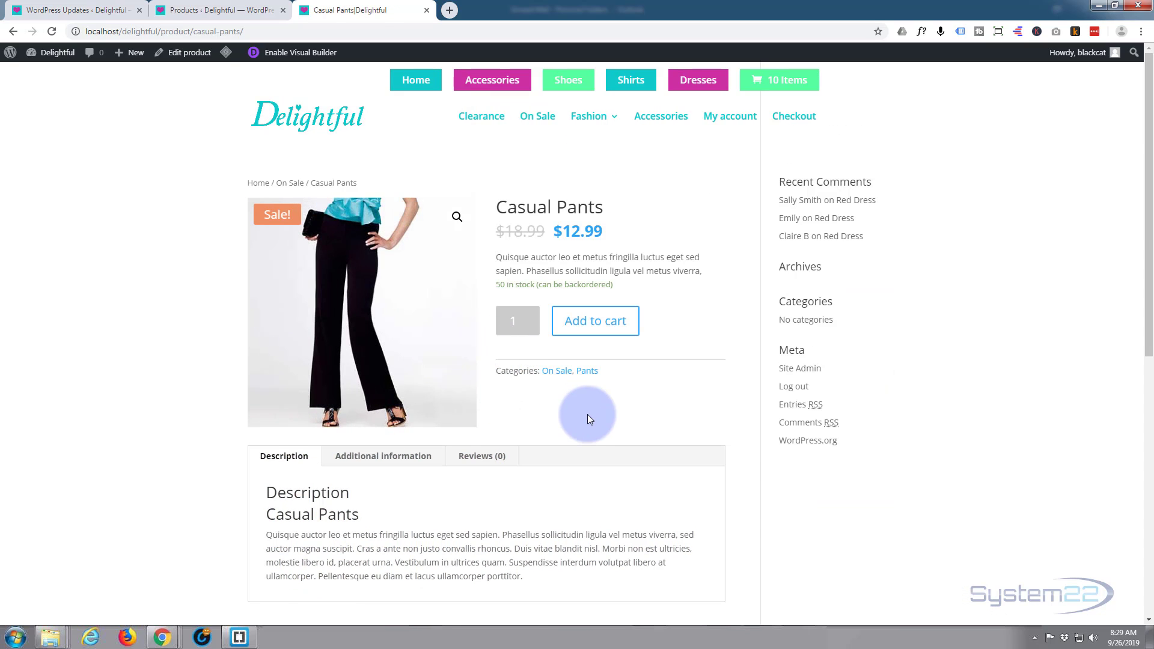
{"action": "left_click", "coordinate": [12, 34]}
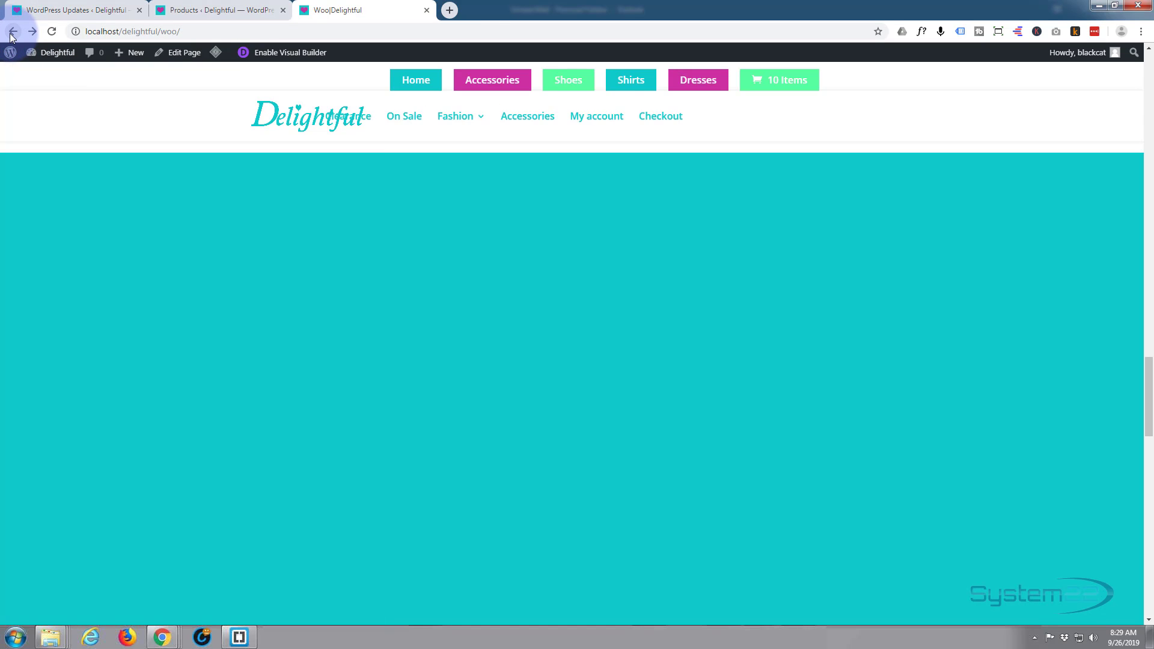